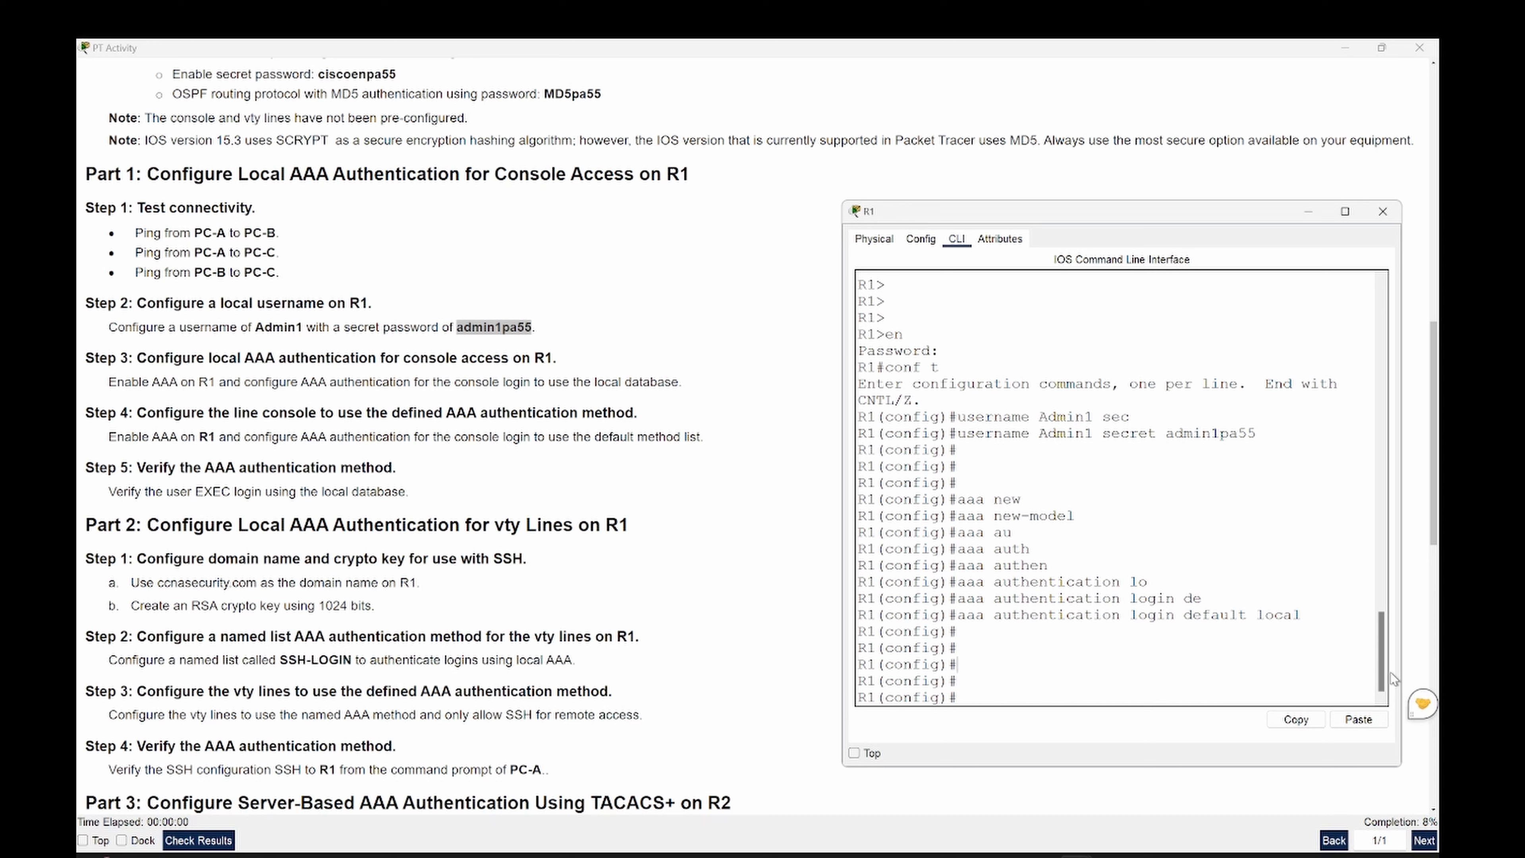
- Enter configuration mode for R1's console line 0
click(1173, 664)
text(line con)
key(Tab)
text(0)
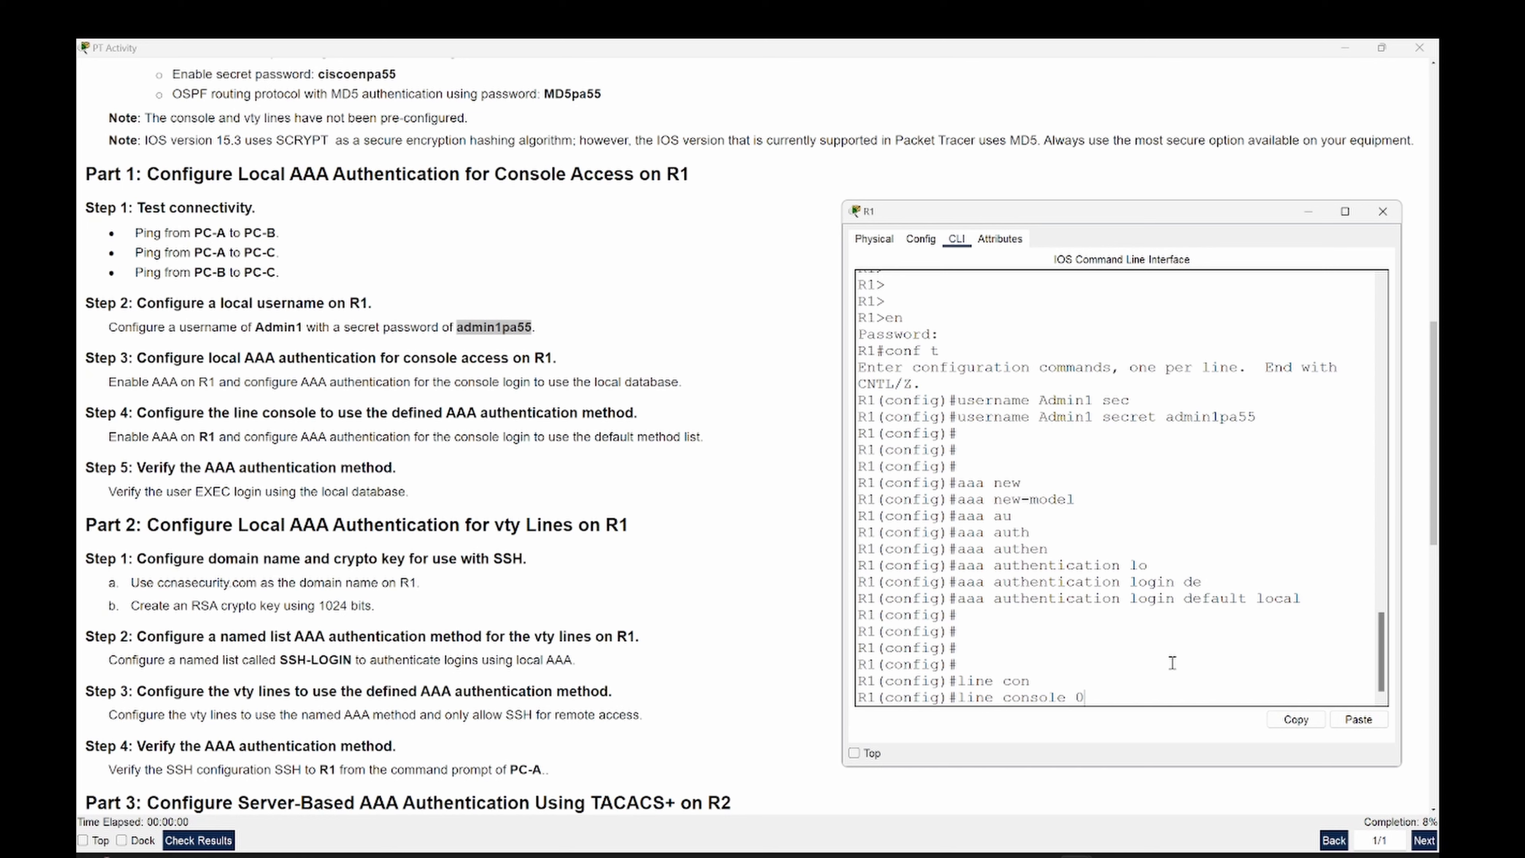
key(Return)
- Apply 'login authentication default' to the console line and exit back to global config
text(line)#l)
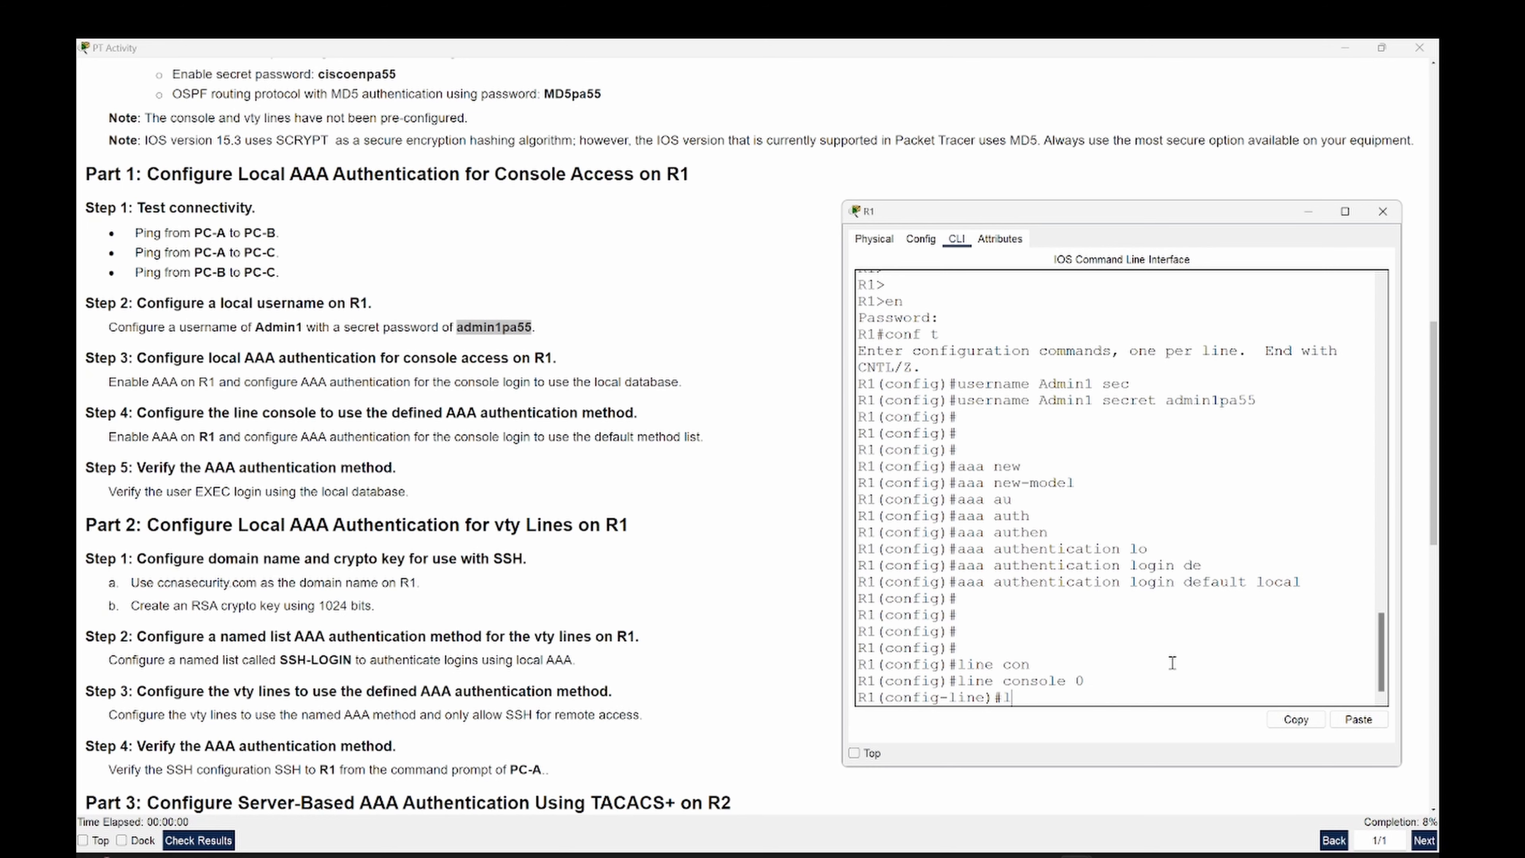
text(og)
key(Tab)
text(in)
key(Tab)
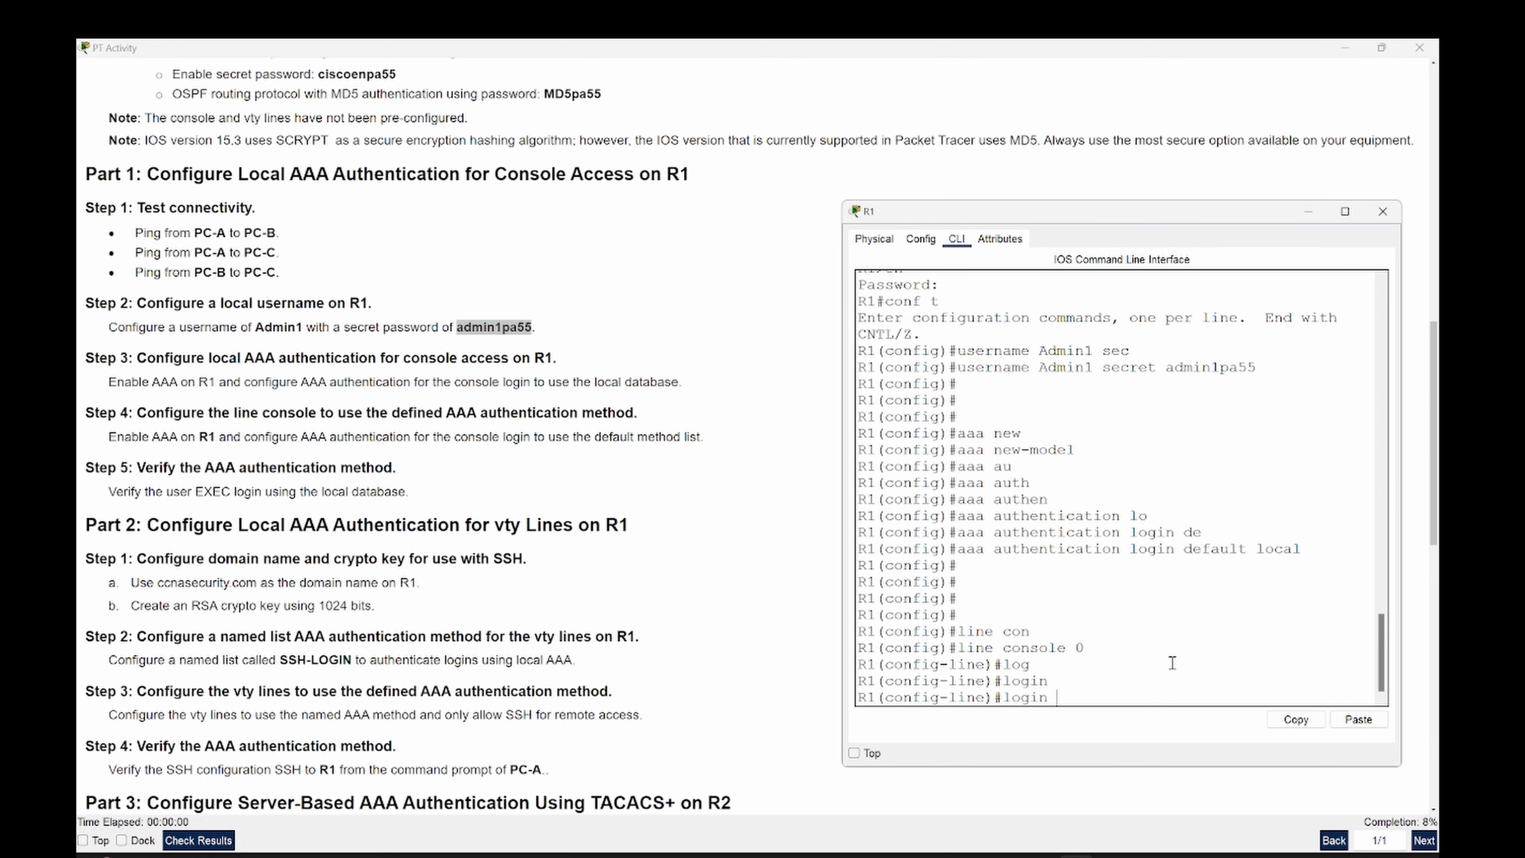
text(auth)
key(Tab)
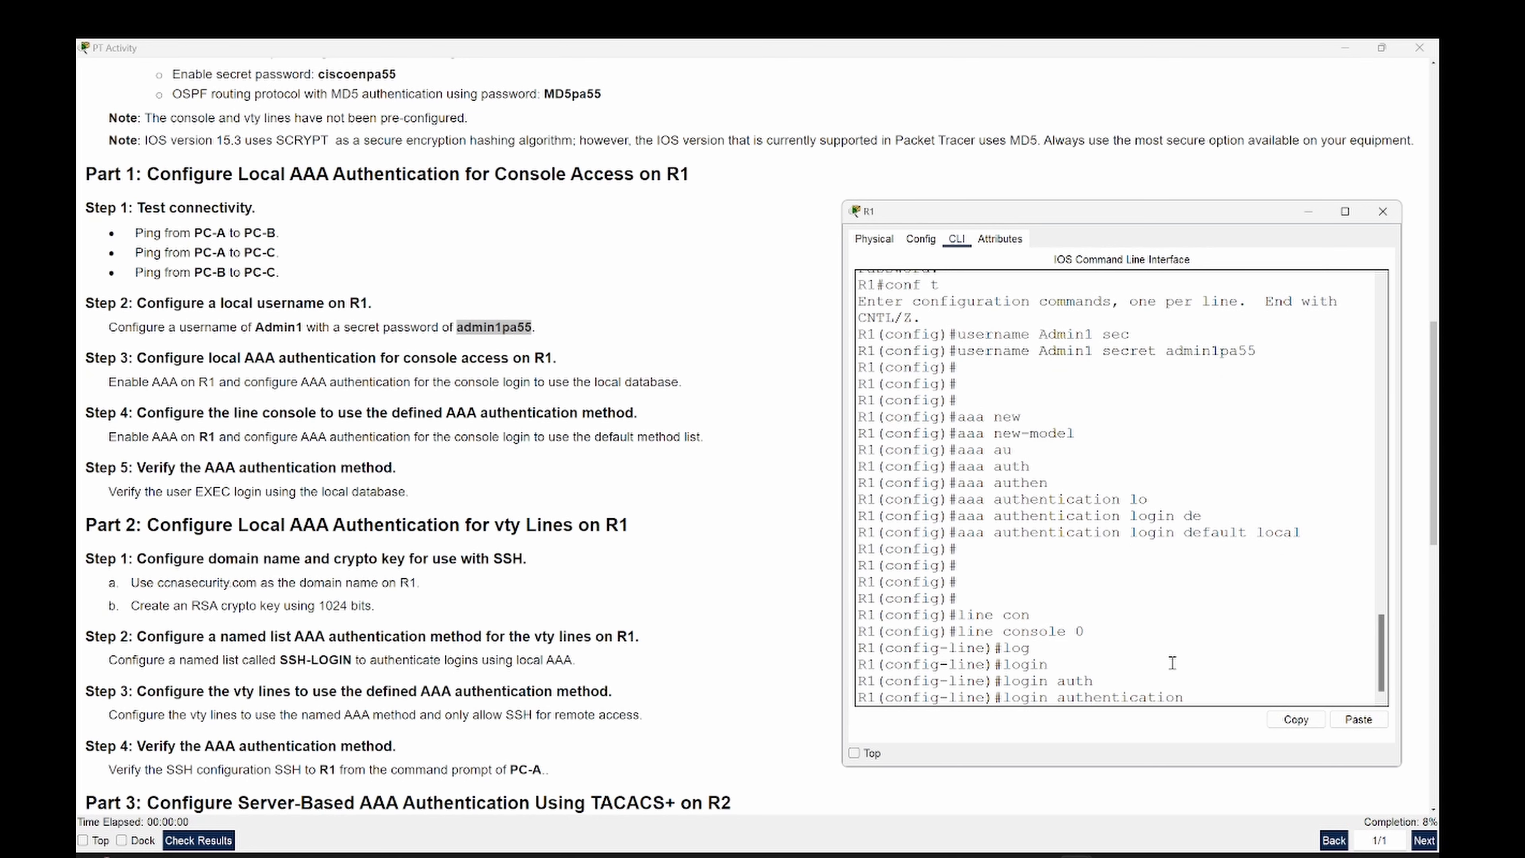
text(de)
key(Tab)
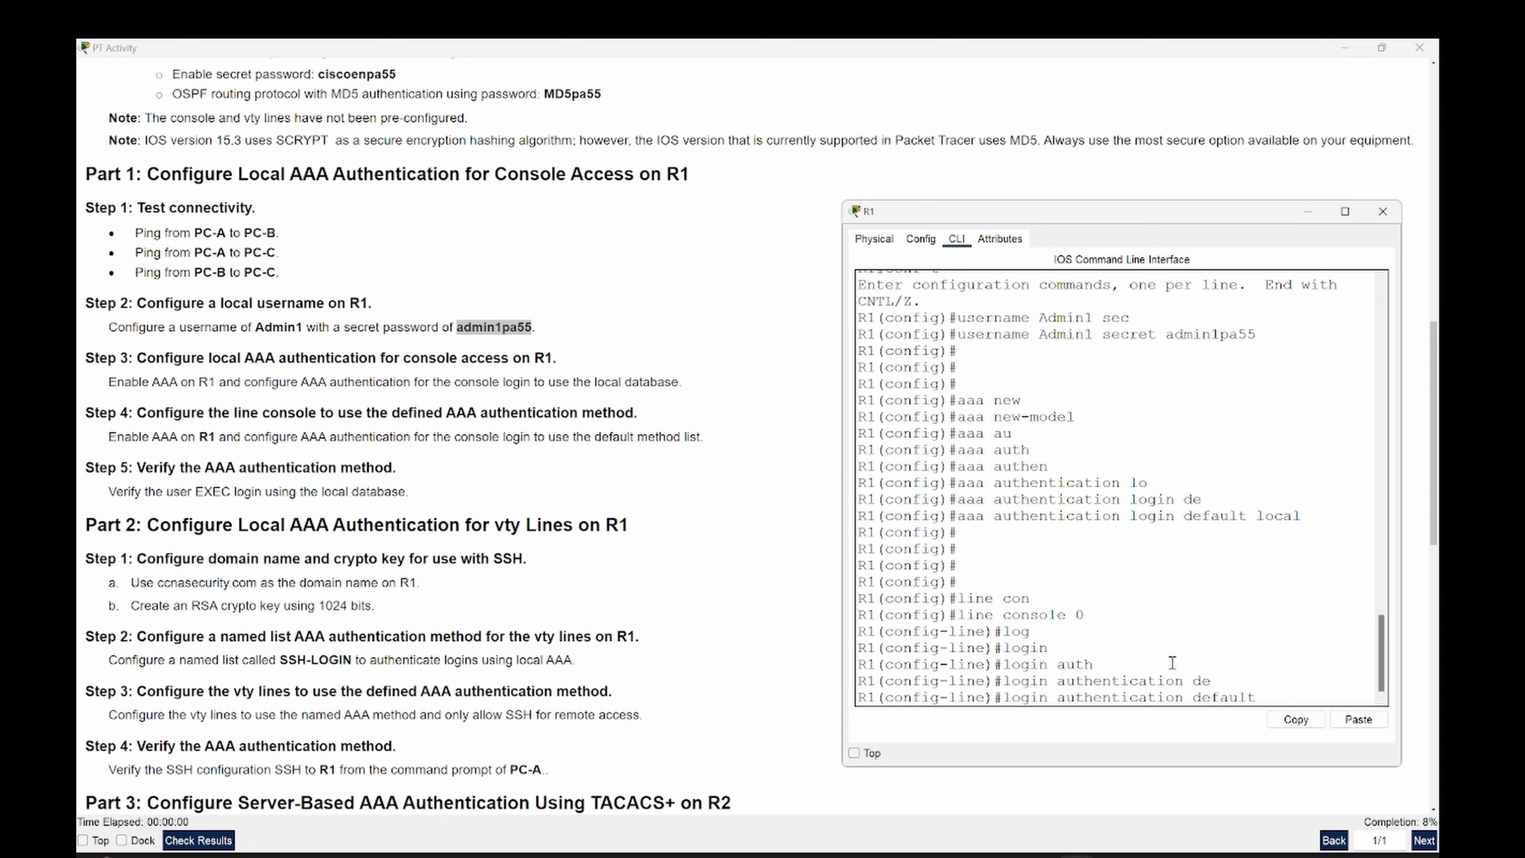
key(Return)
text(exit)
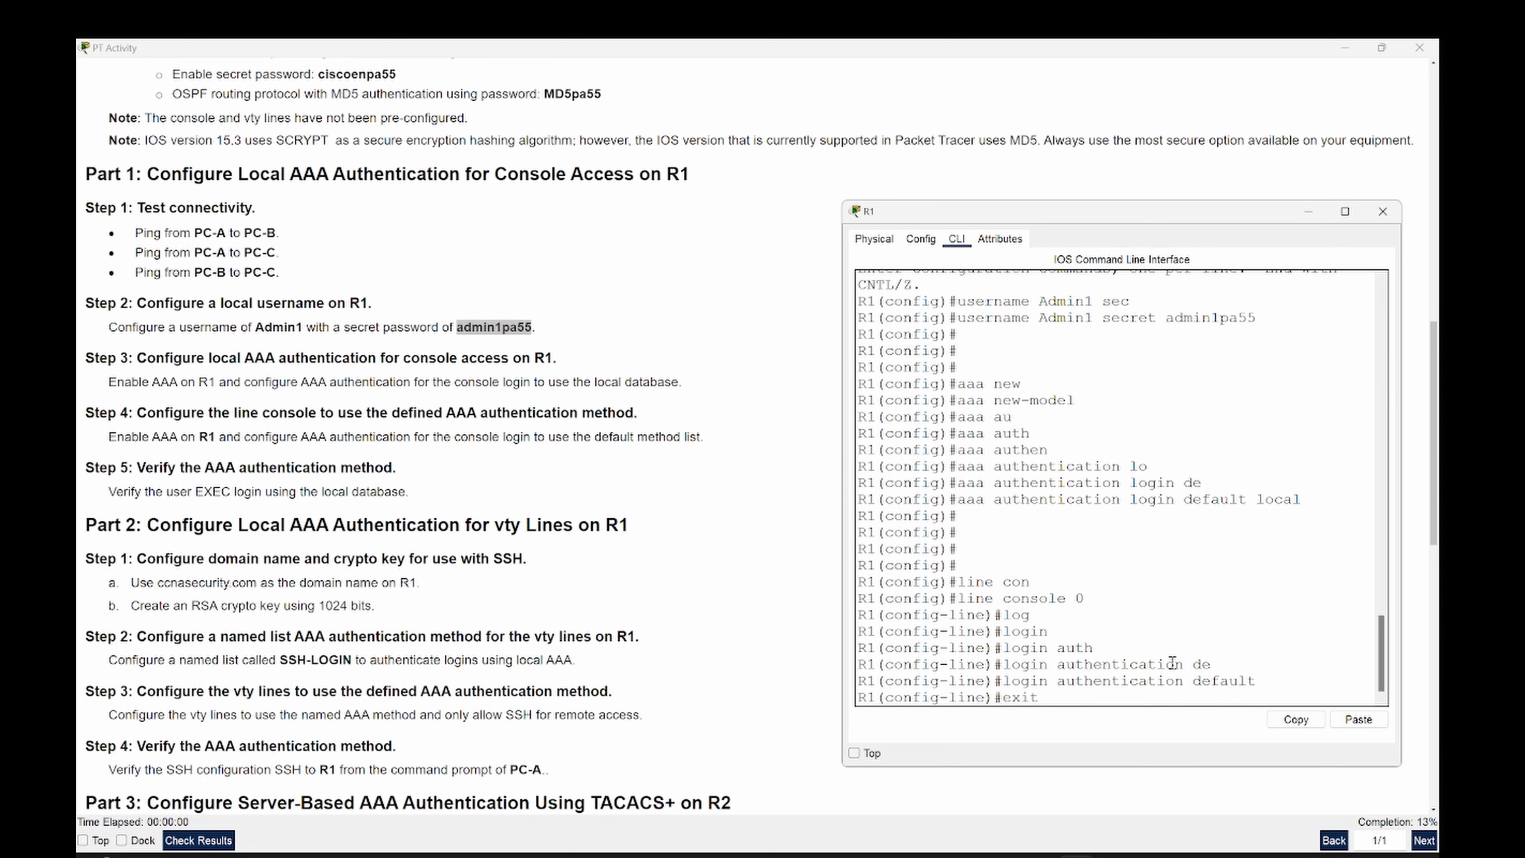
key(Return)
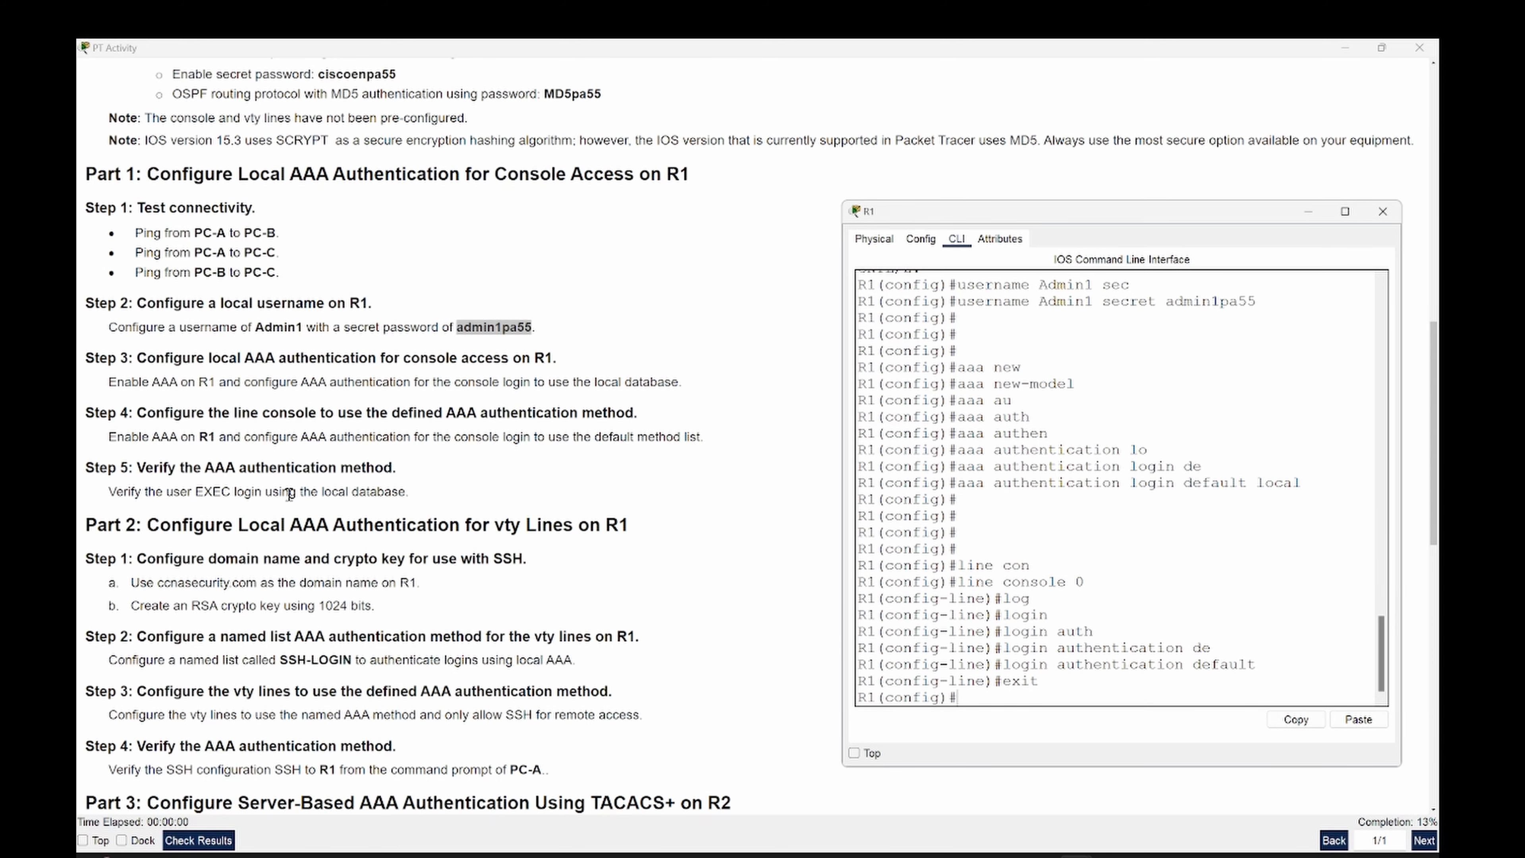
- Exit R1's global configuration mode and run 'en' at the resulting prompt
double_click(387, 492)
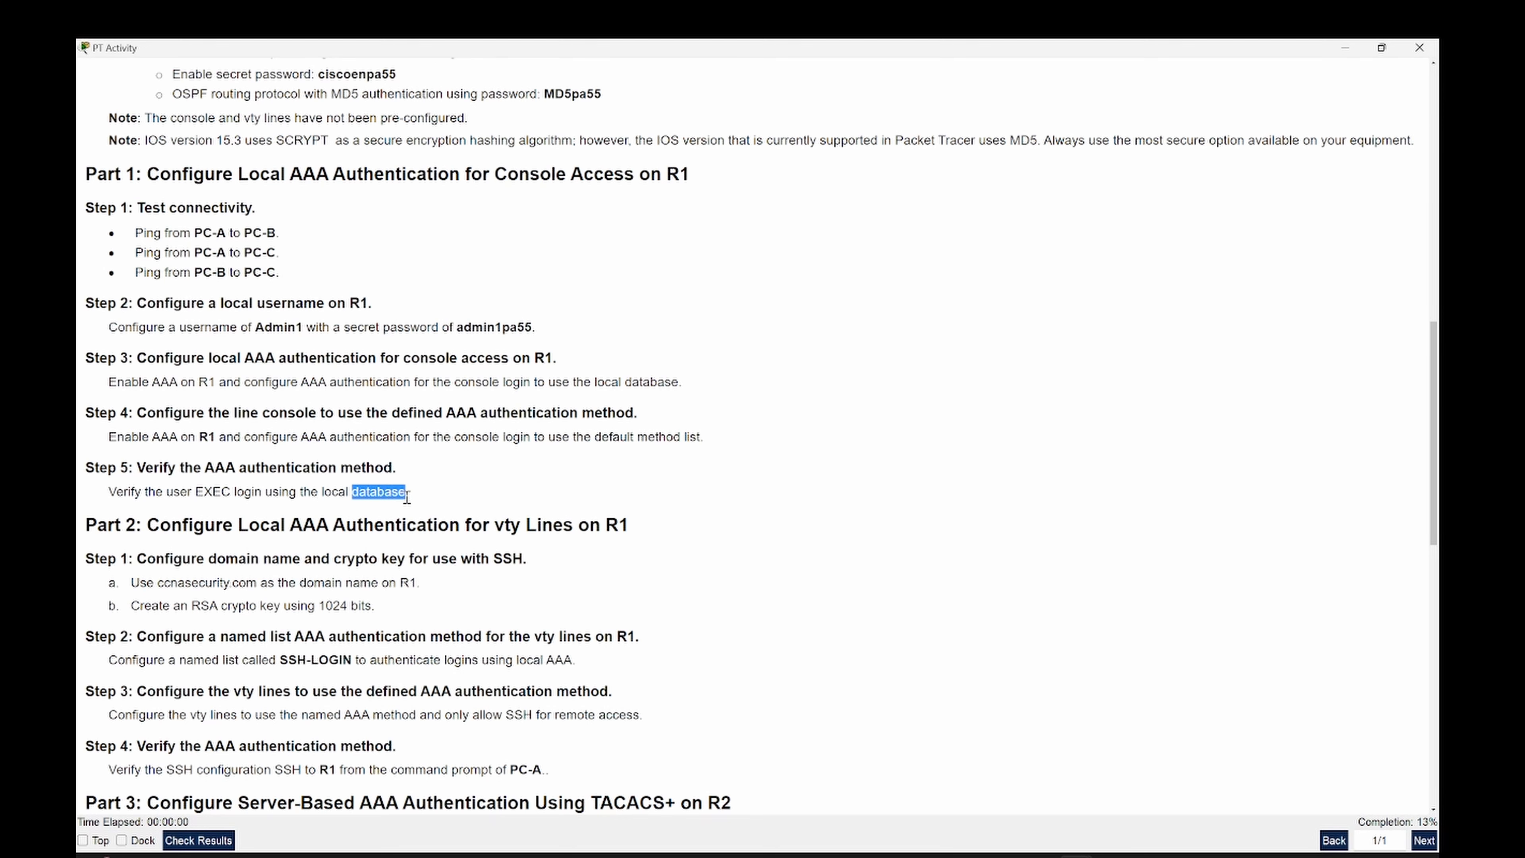
key(alt+Tab)
click(1057, 535)
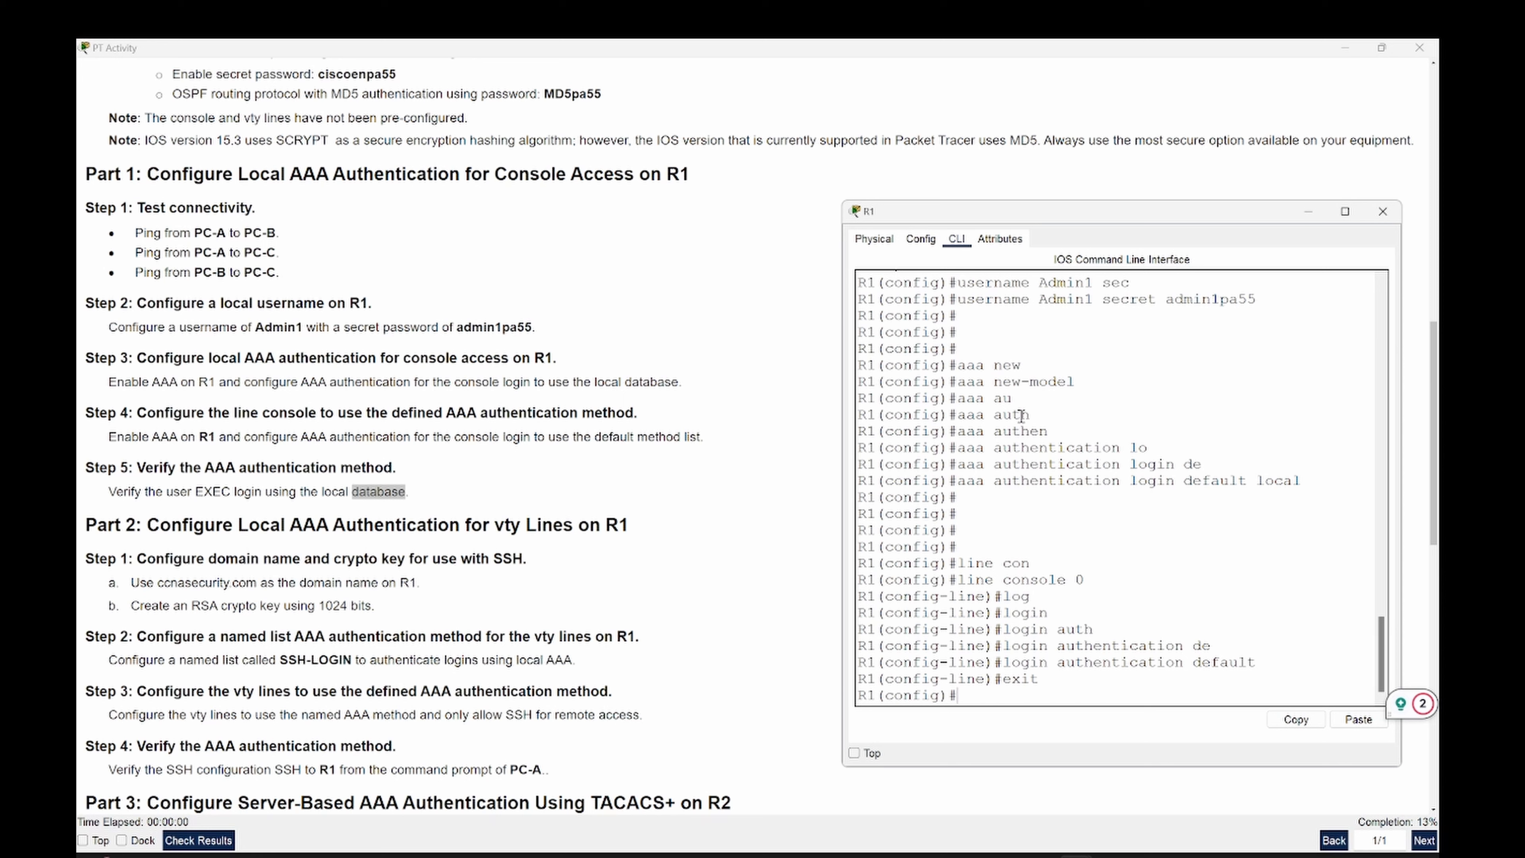
text(exit)
key(Return)
key(Return)
key(Return)
key(Return)
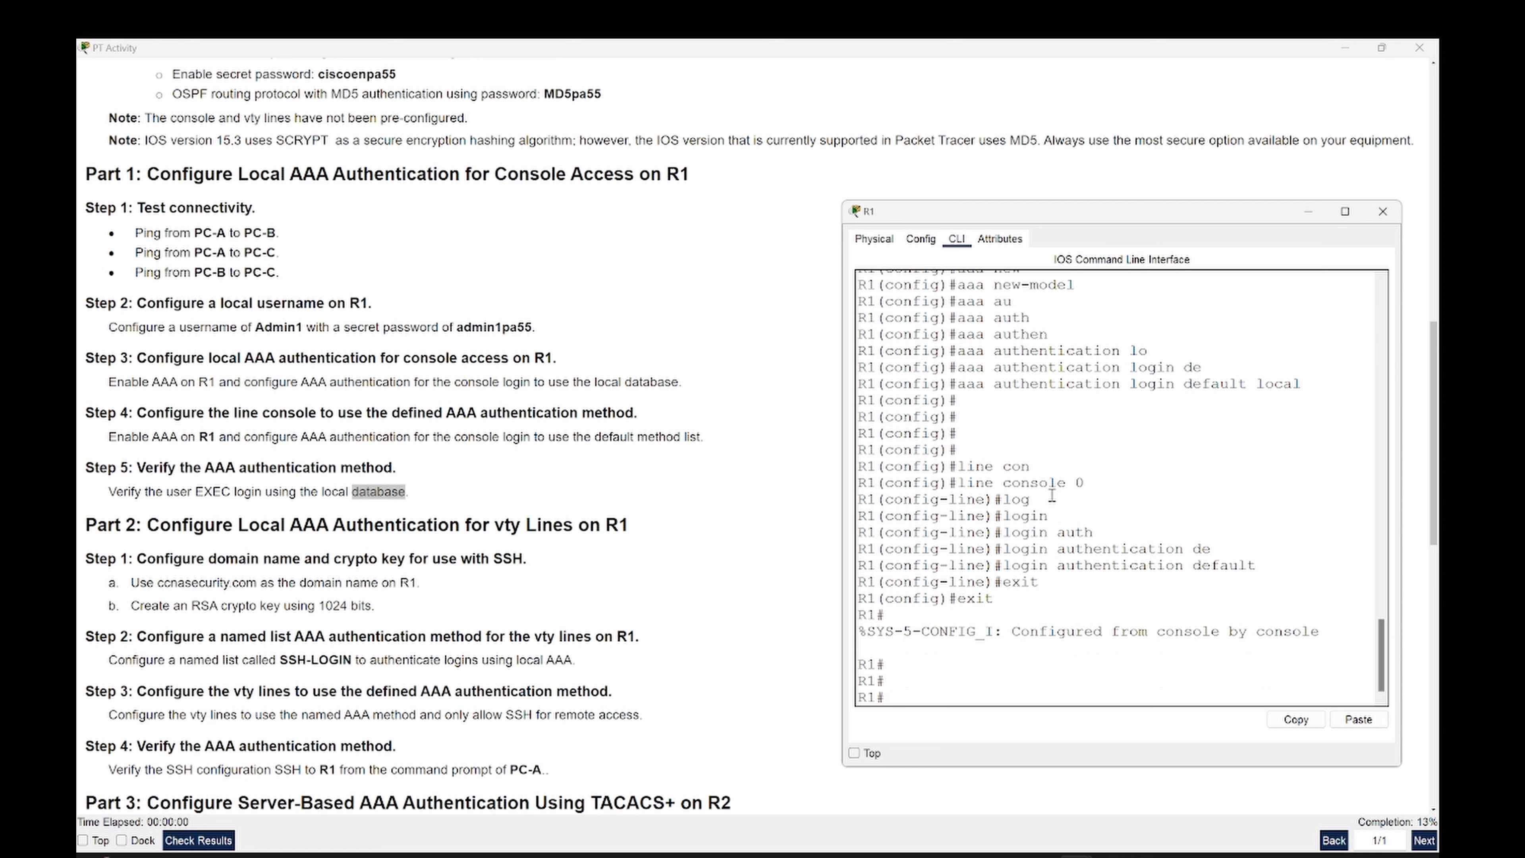
text(en)
key(Return)
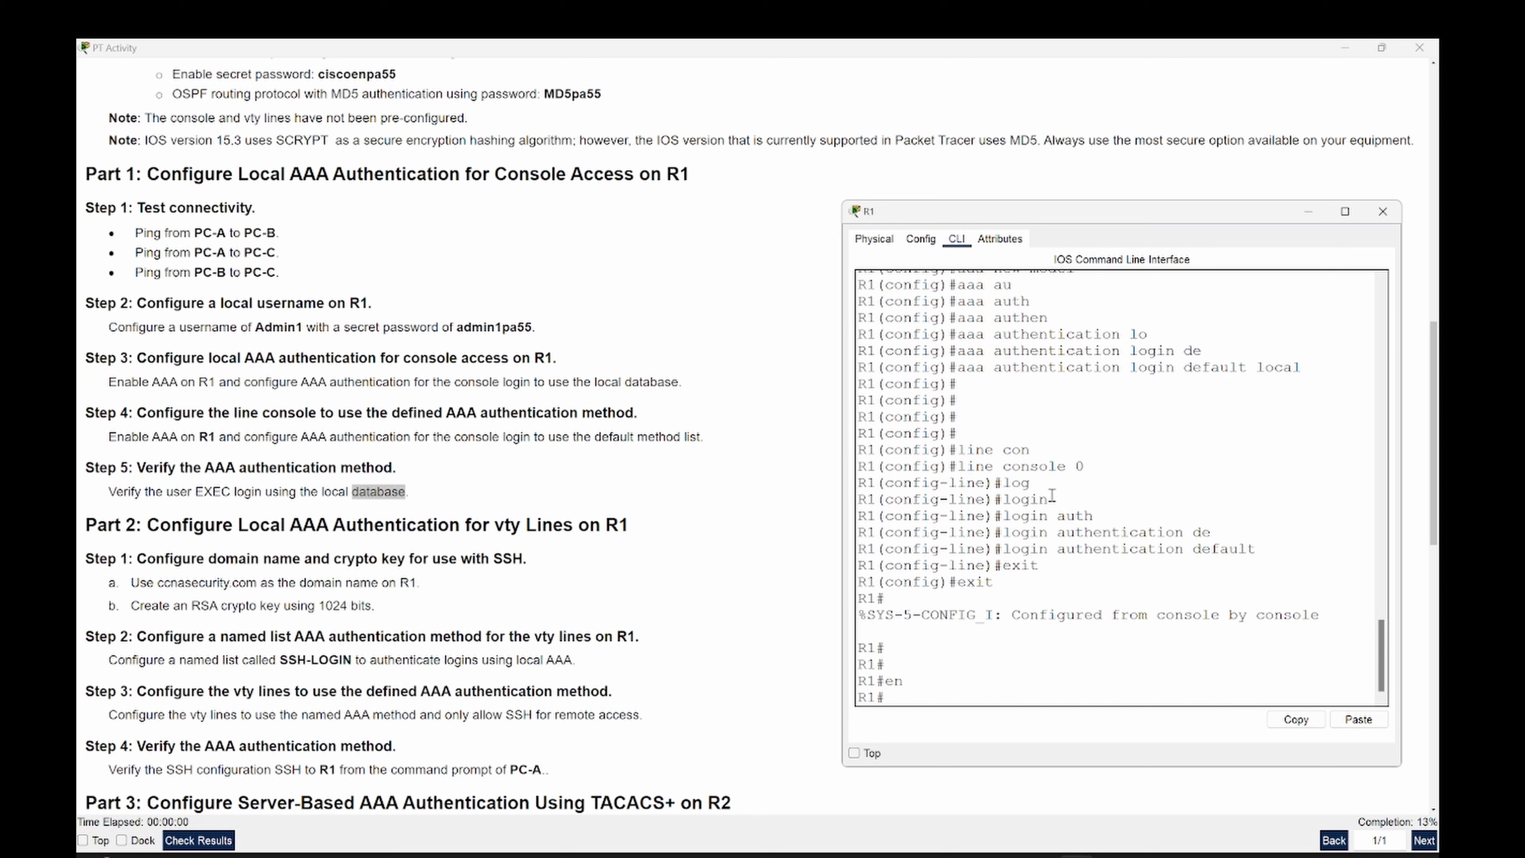
- End the console session and log back in with the local admin username and password
text(exit)
key(Return)
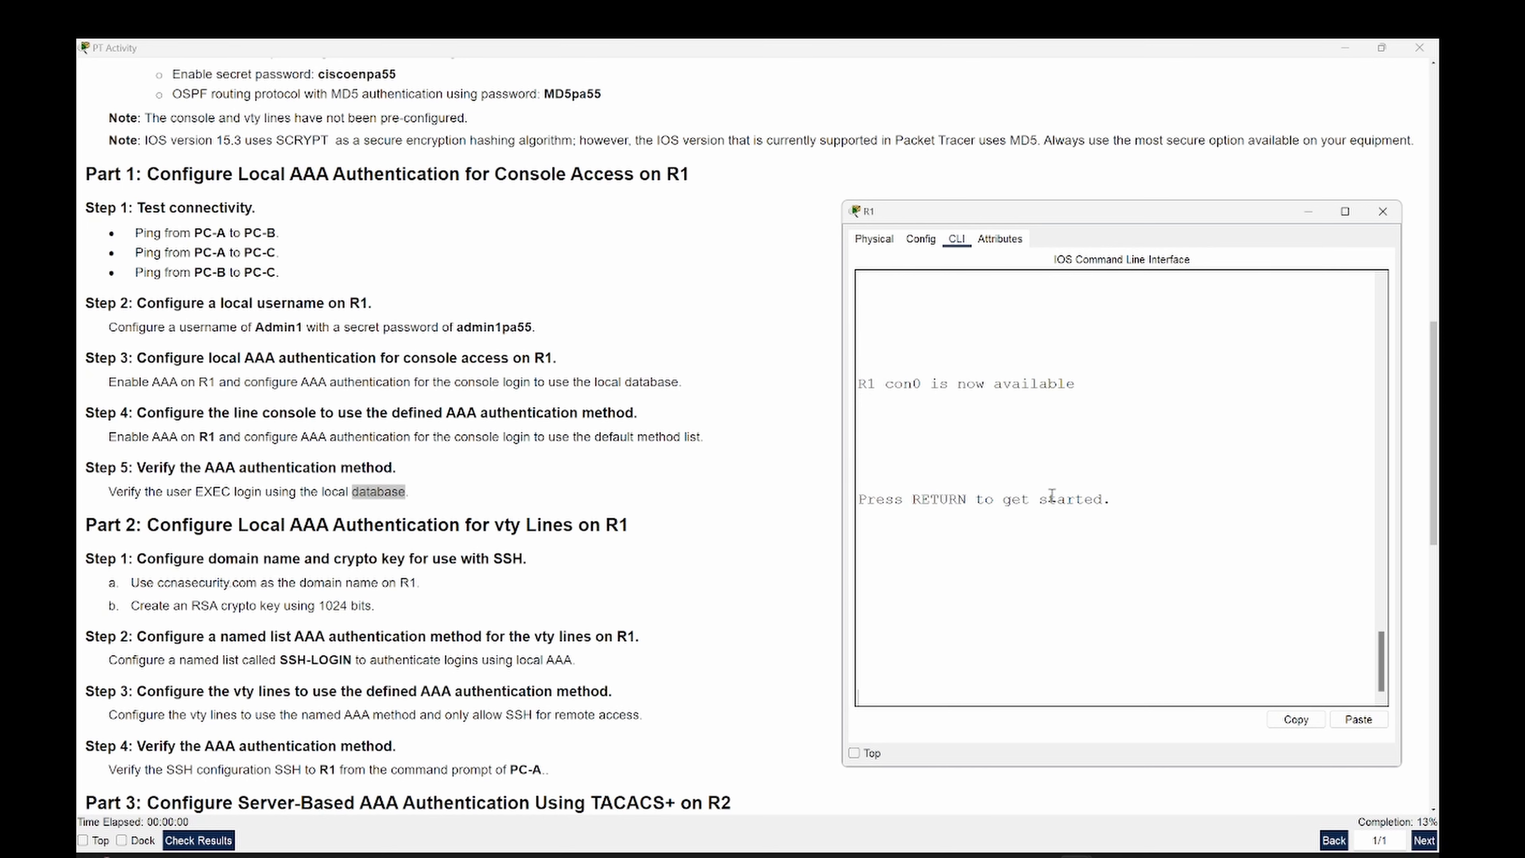
key(Return)
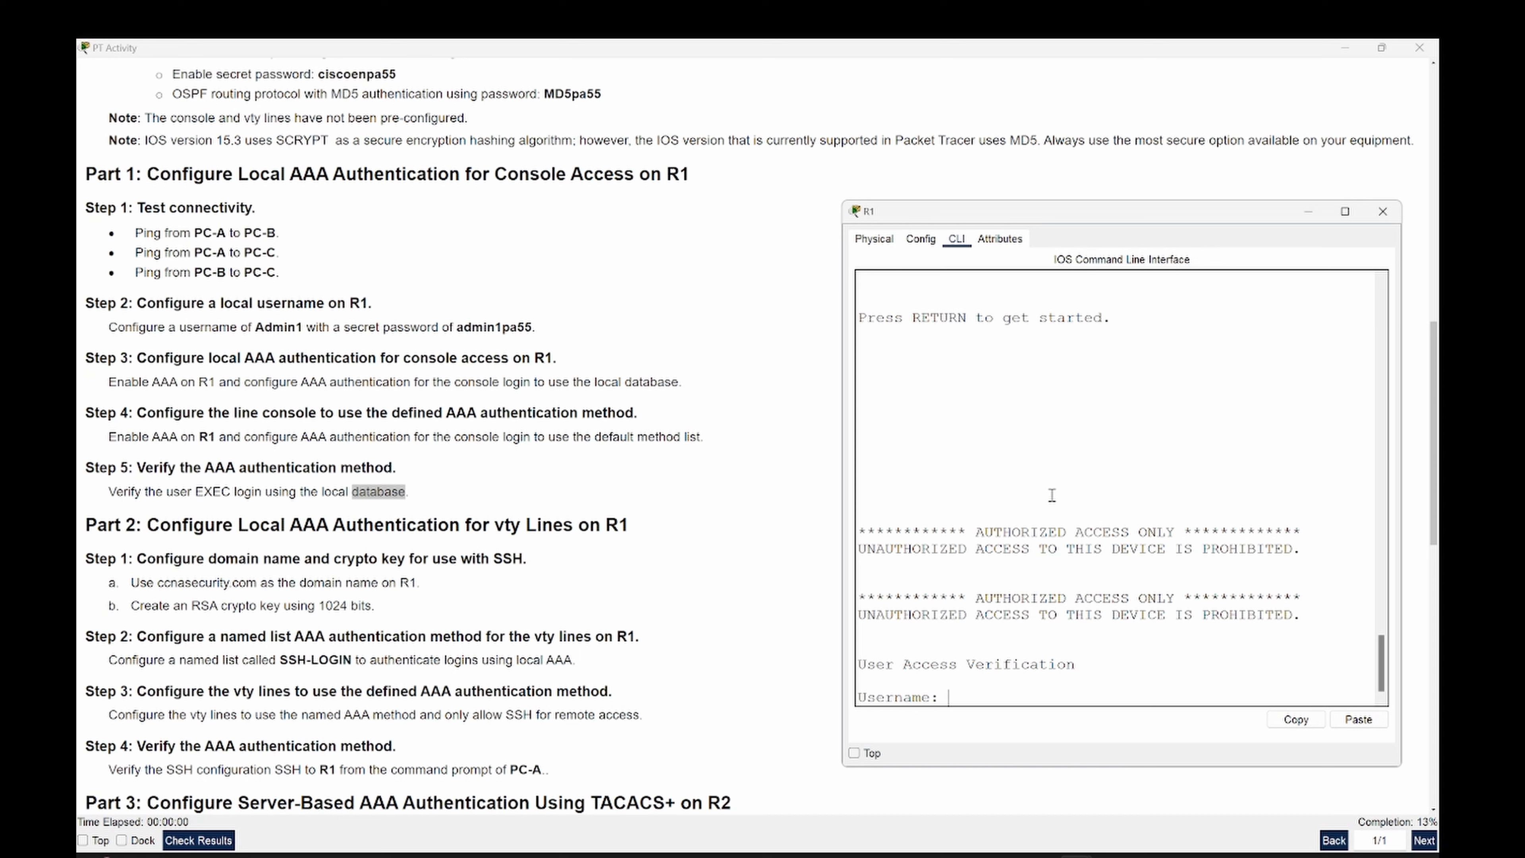
text(Admin1)
key(Return)
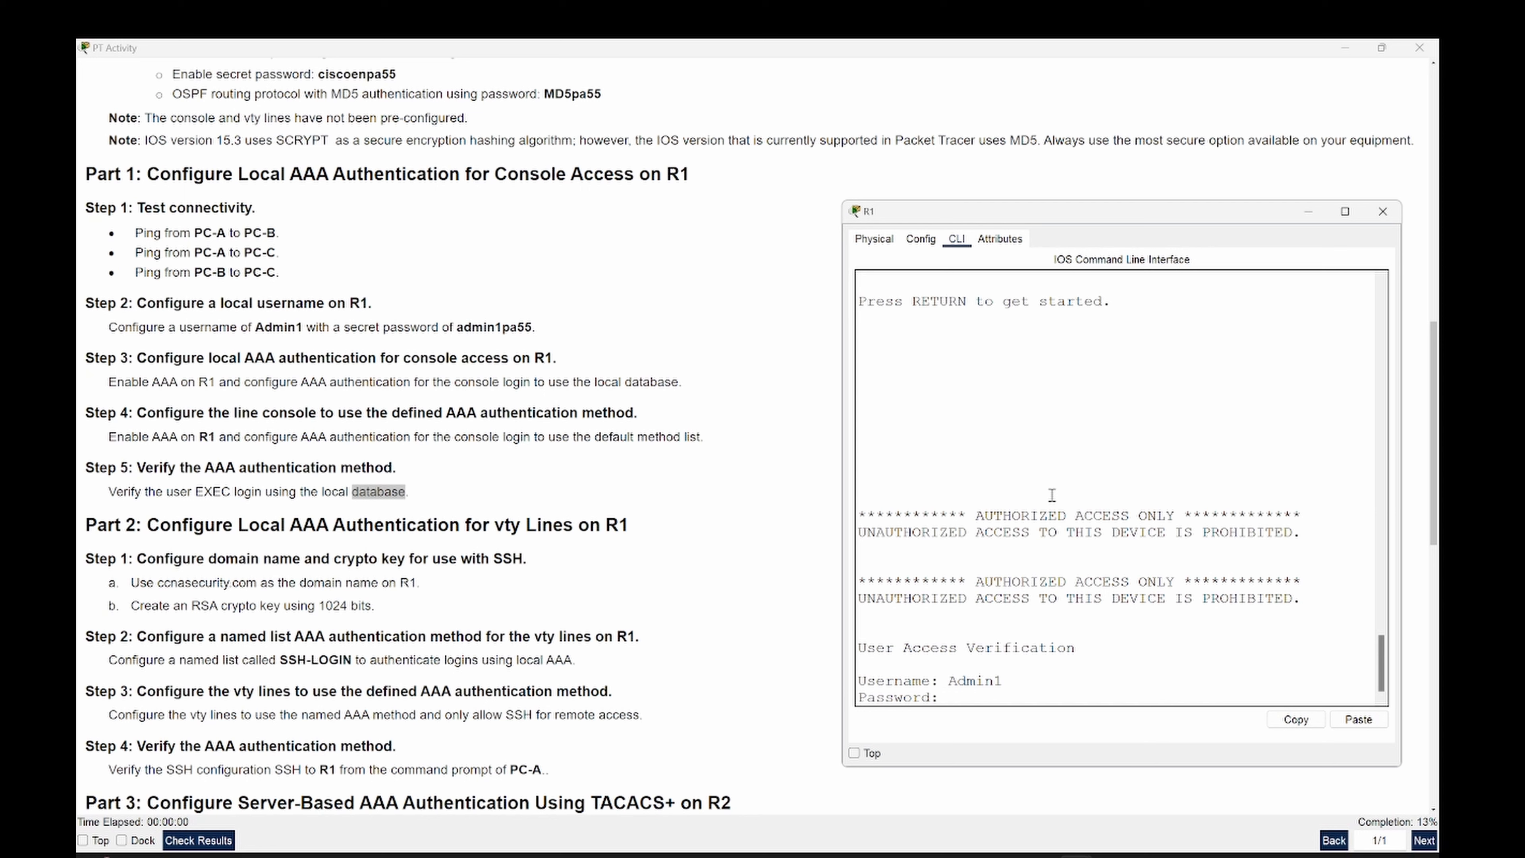
key(Return)
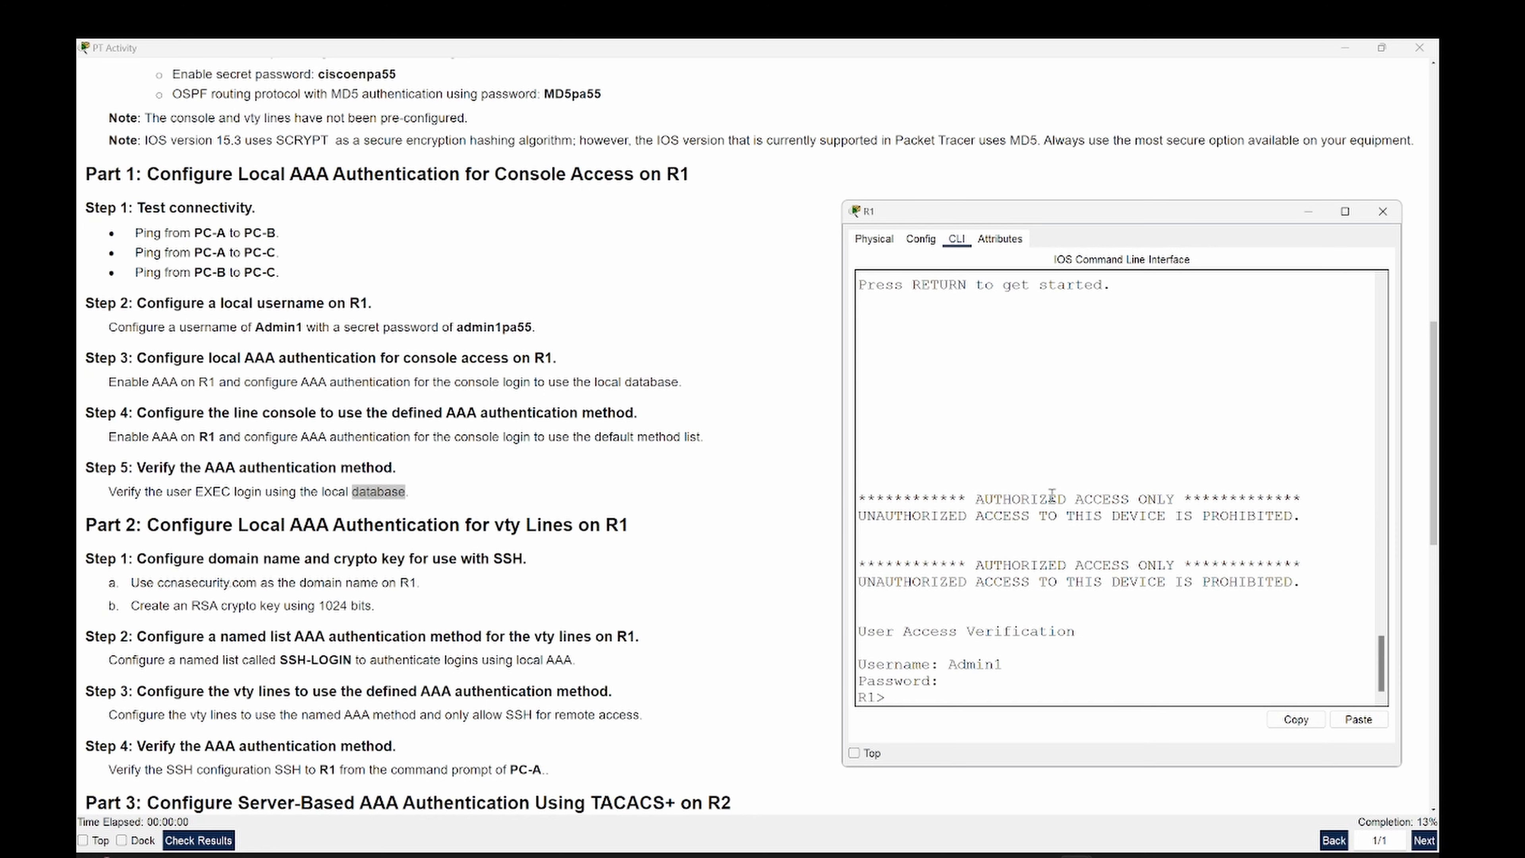
- Enter privileged EXEC mode by pasting the enable secret copied from the instructions
text(en)
key(Return)
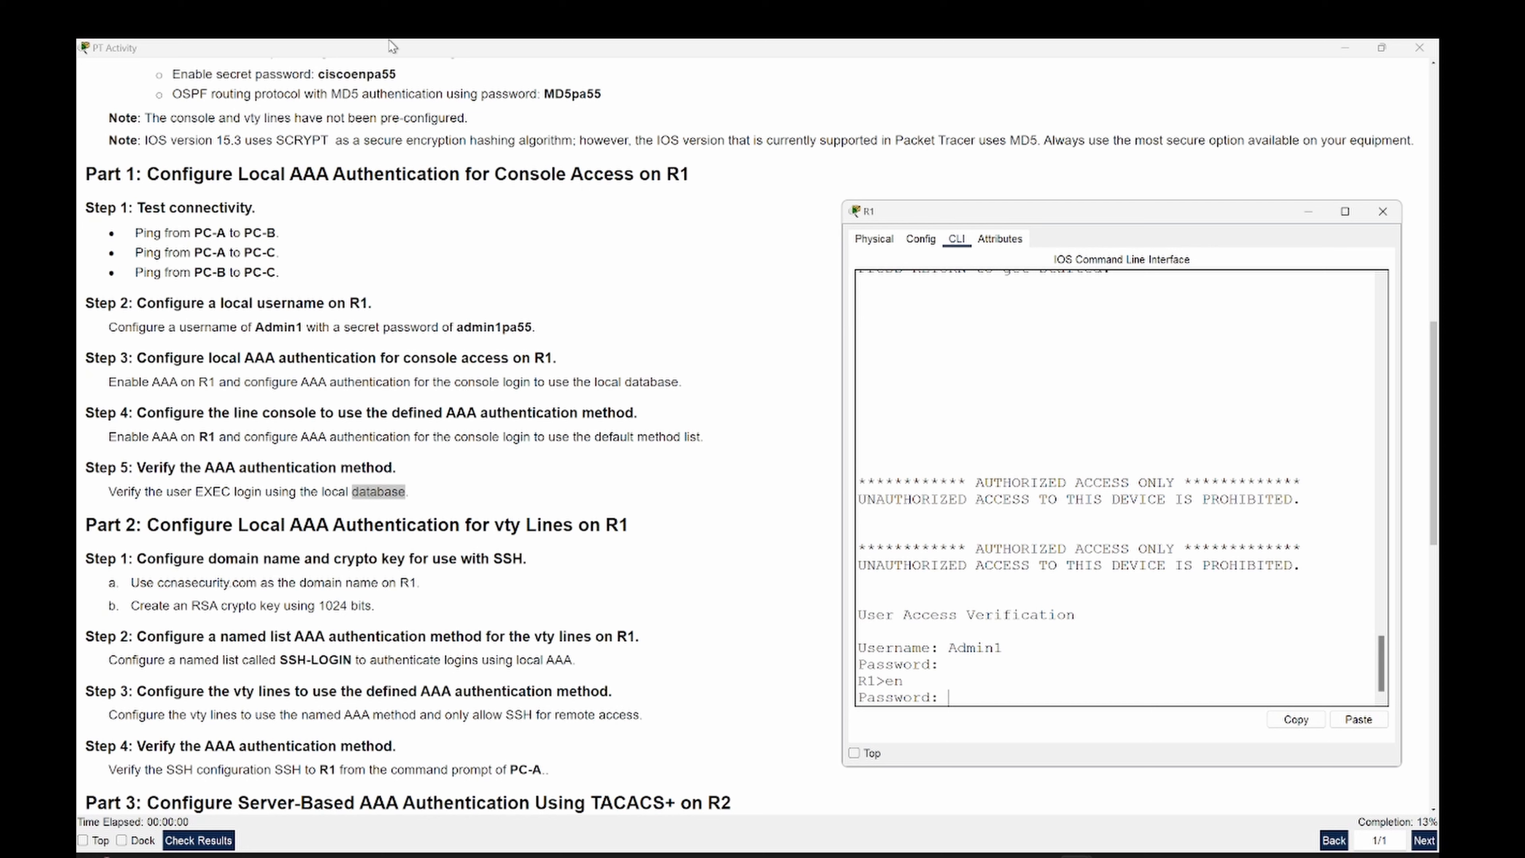
drag(319, 74, 398, 78)
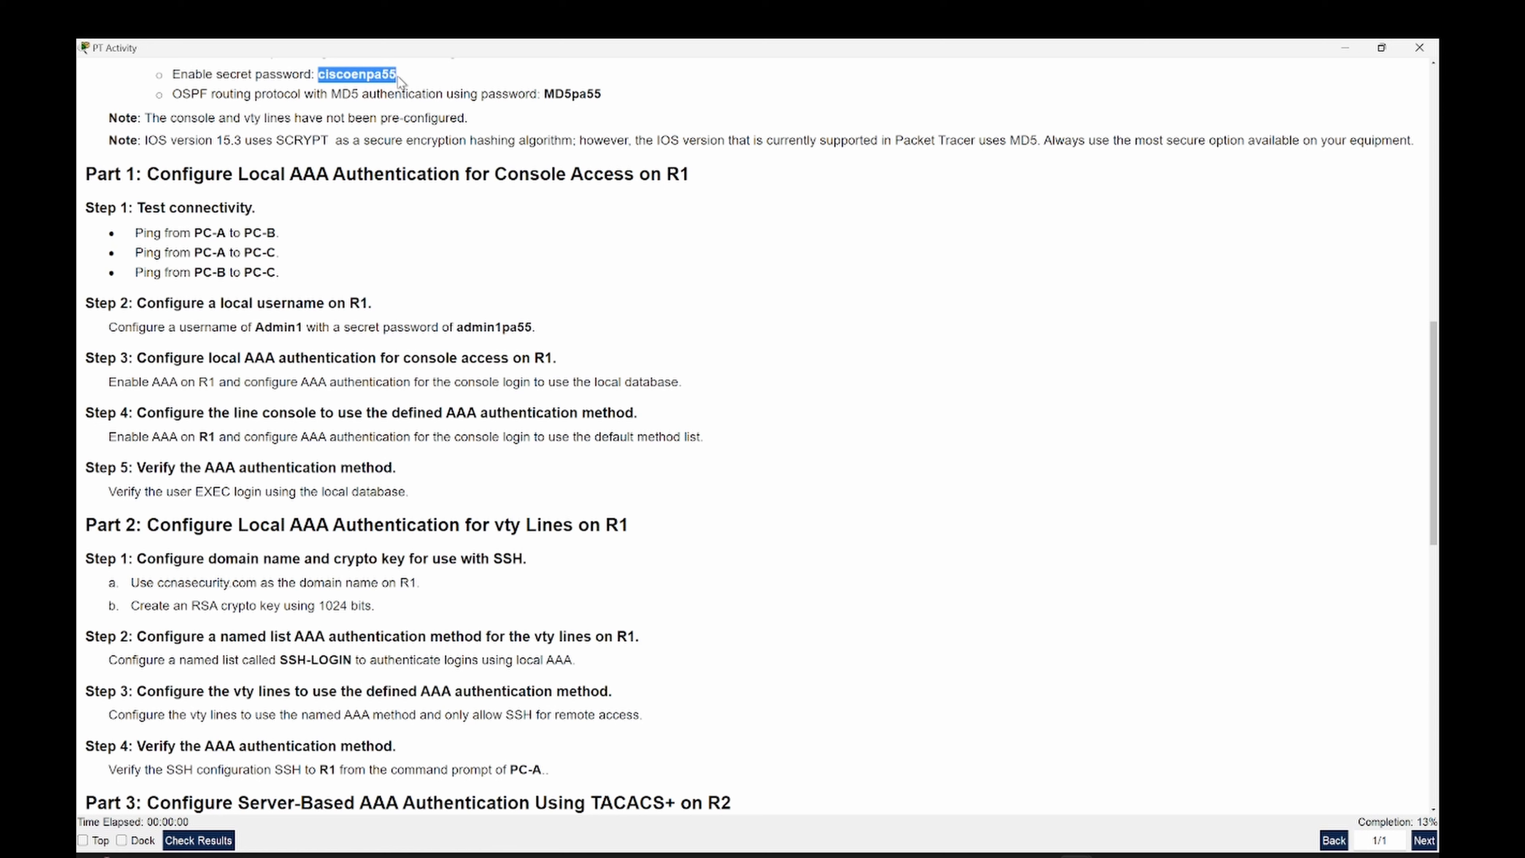
key(alt+Tab)
right_click(1043, 657)
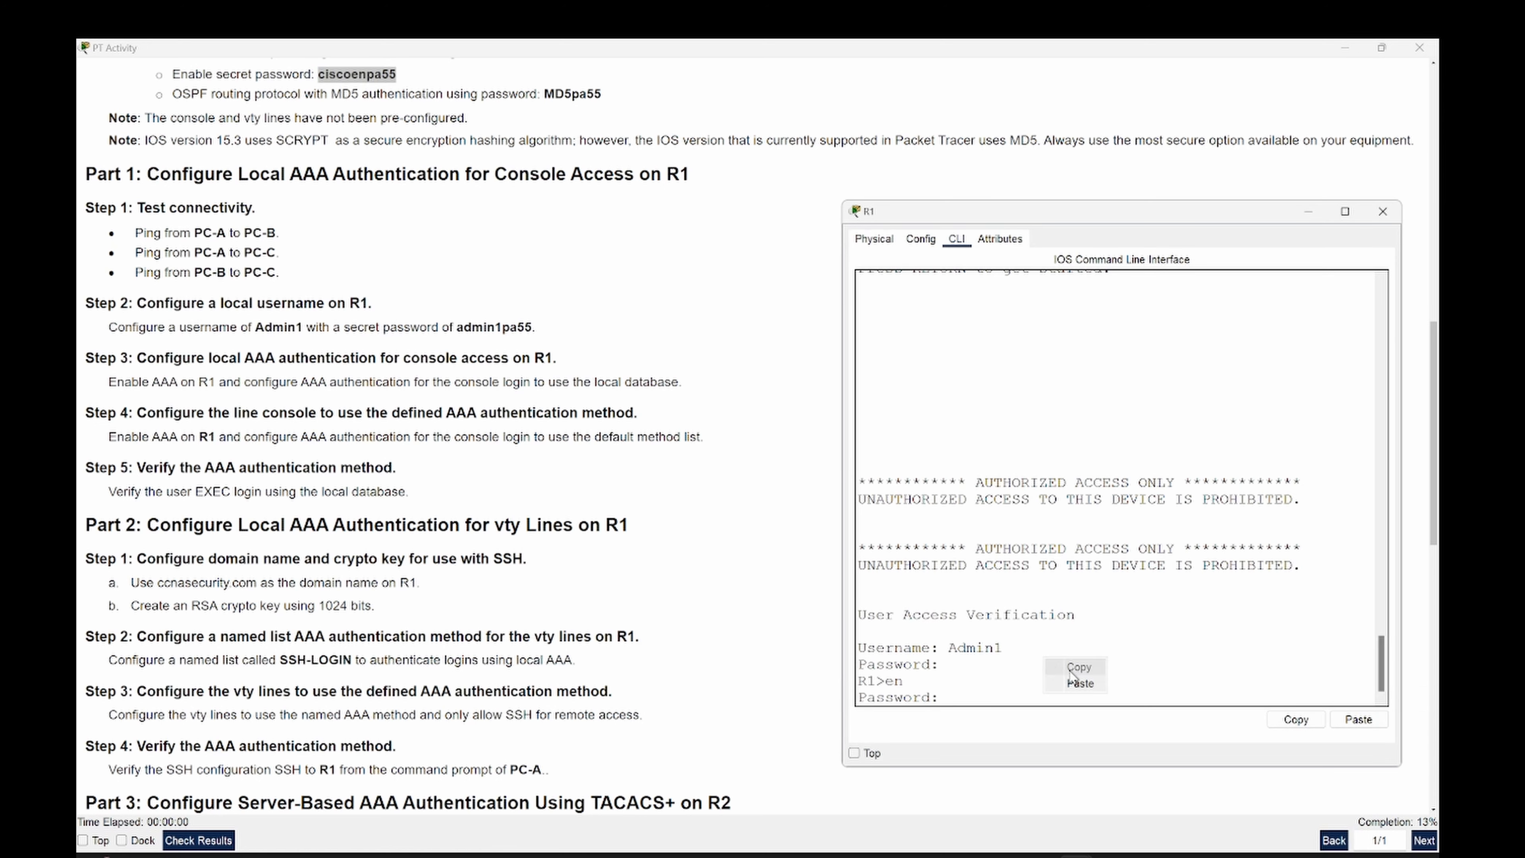
click(1074, 678)
key(Return)
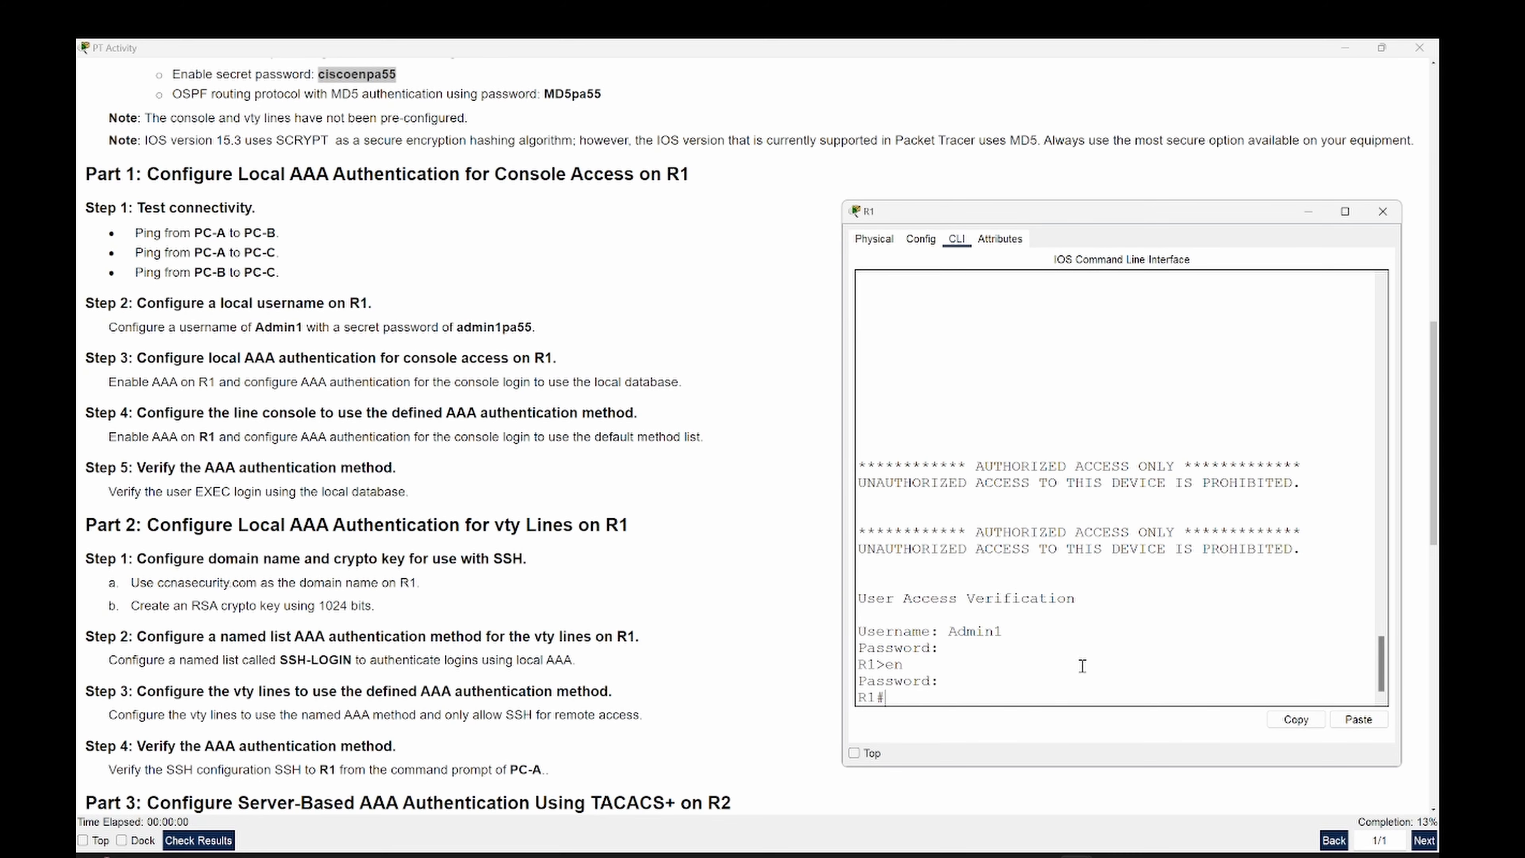
scroll(120, 381, down, 1)
- Scroll the instructions to Part 2 and enter 'conf t' on R1 to reach R1(config)#
scroll(121, 381, down, 7)
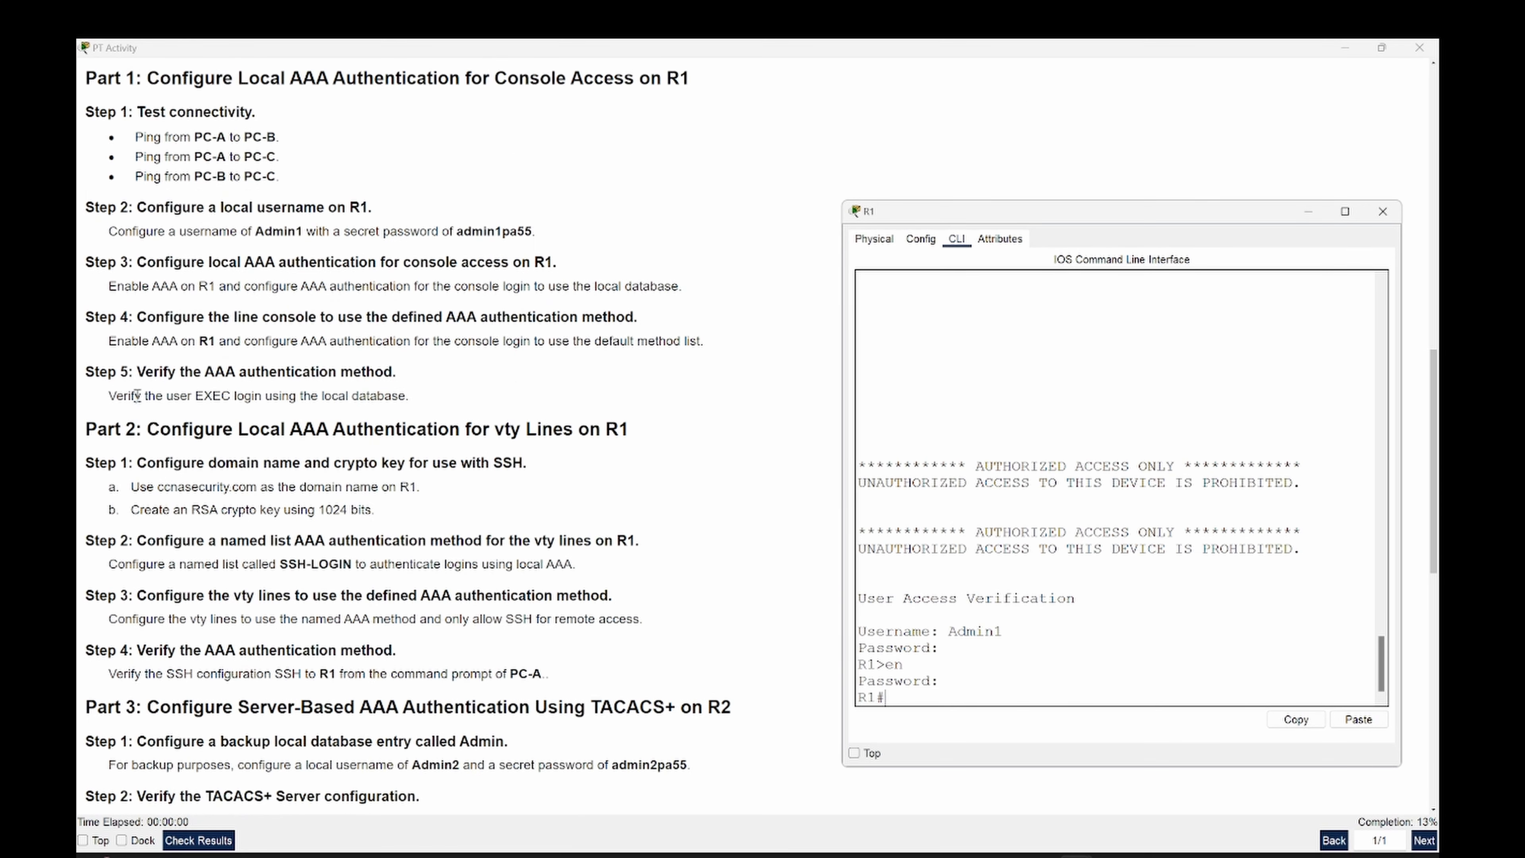
scroll(233, 292, down, 5)
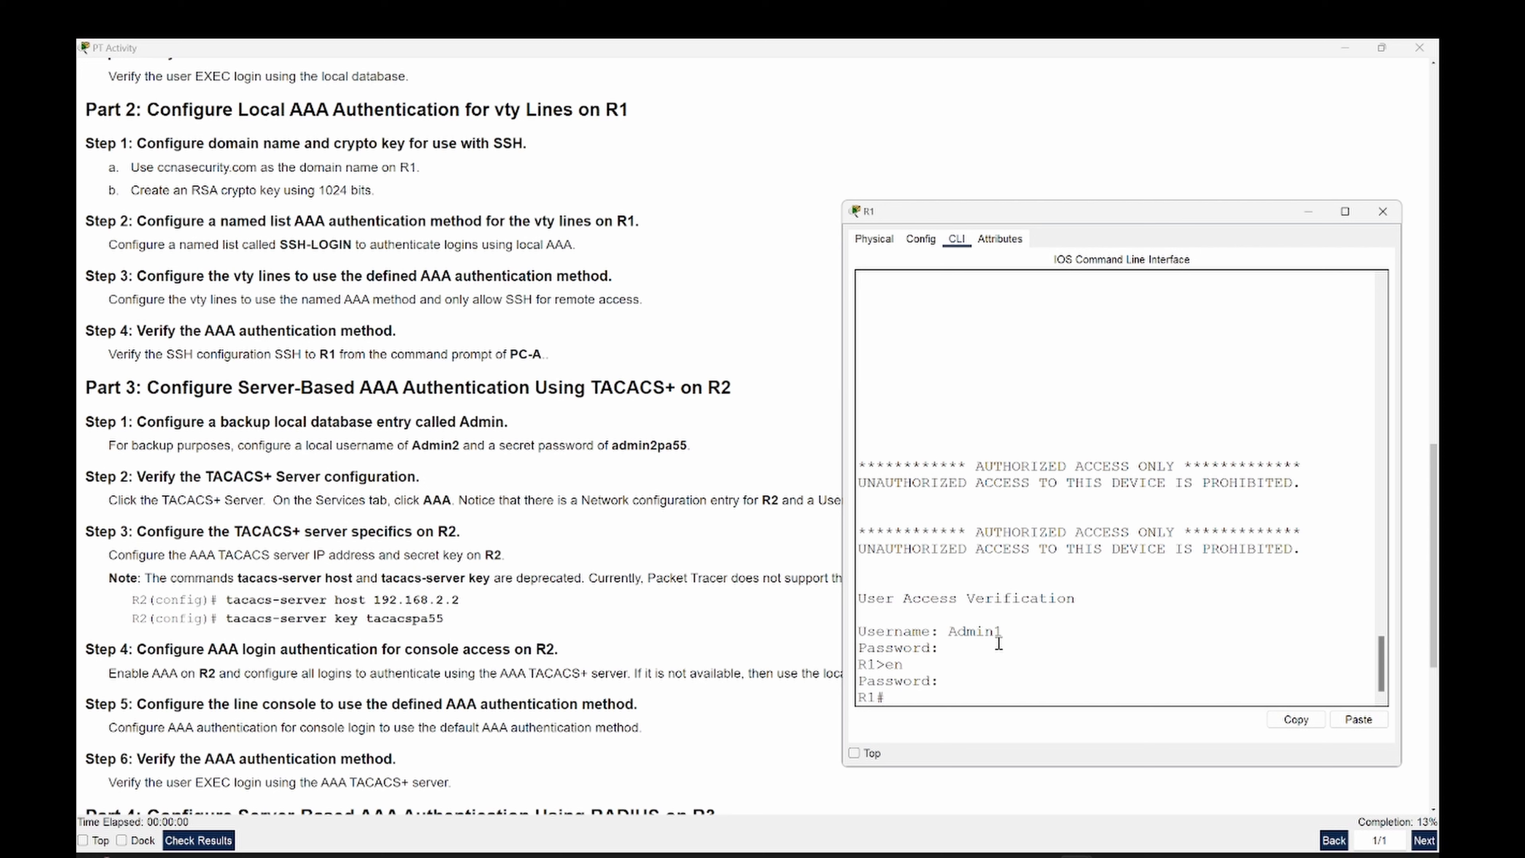
text(conf t)
key(Return)
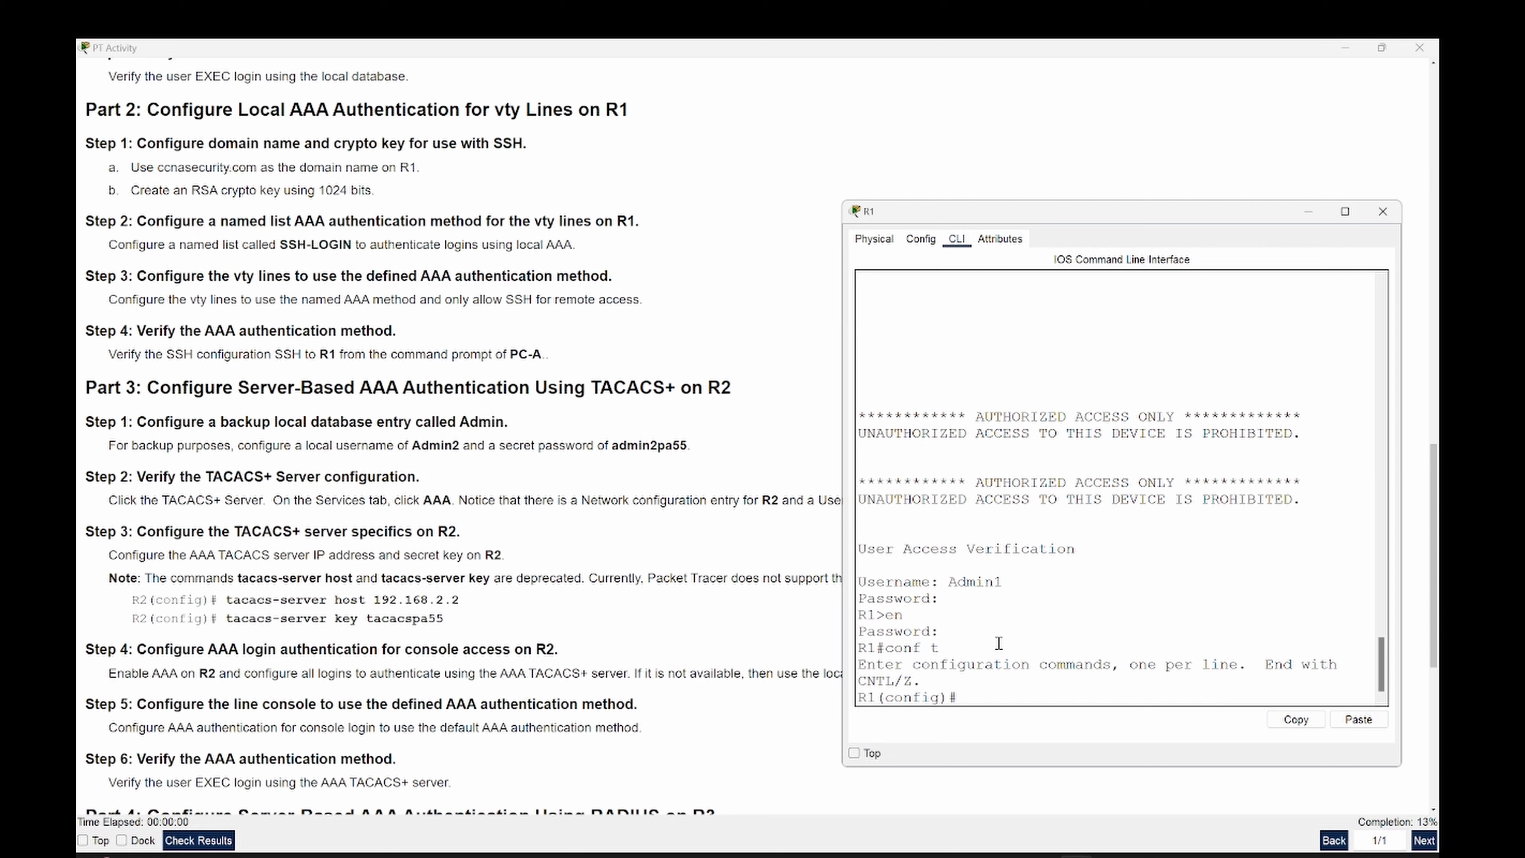
key(Return)
key(Return)
key(Return)
key(Return)
key(Return)
key(Return)
key(Return)
key(Return)
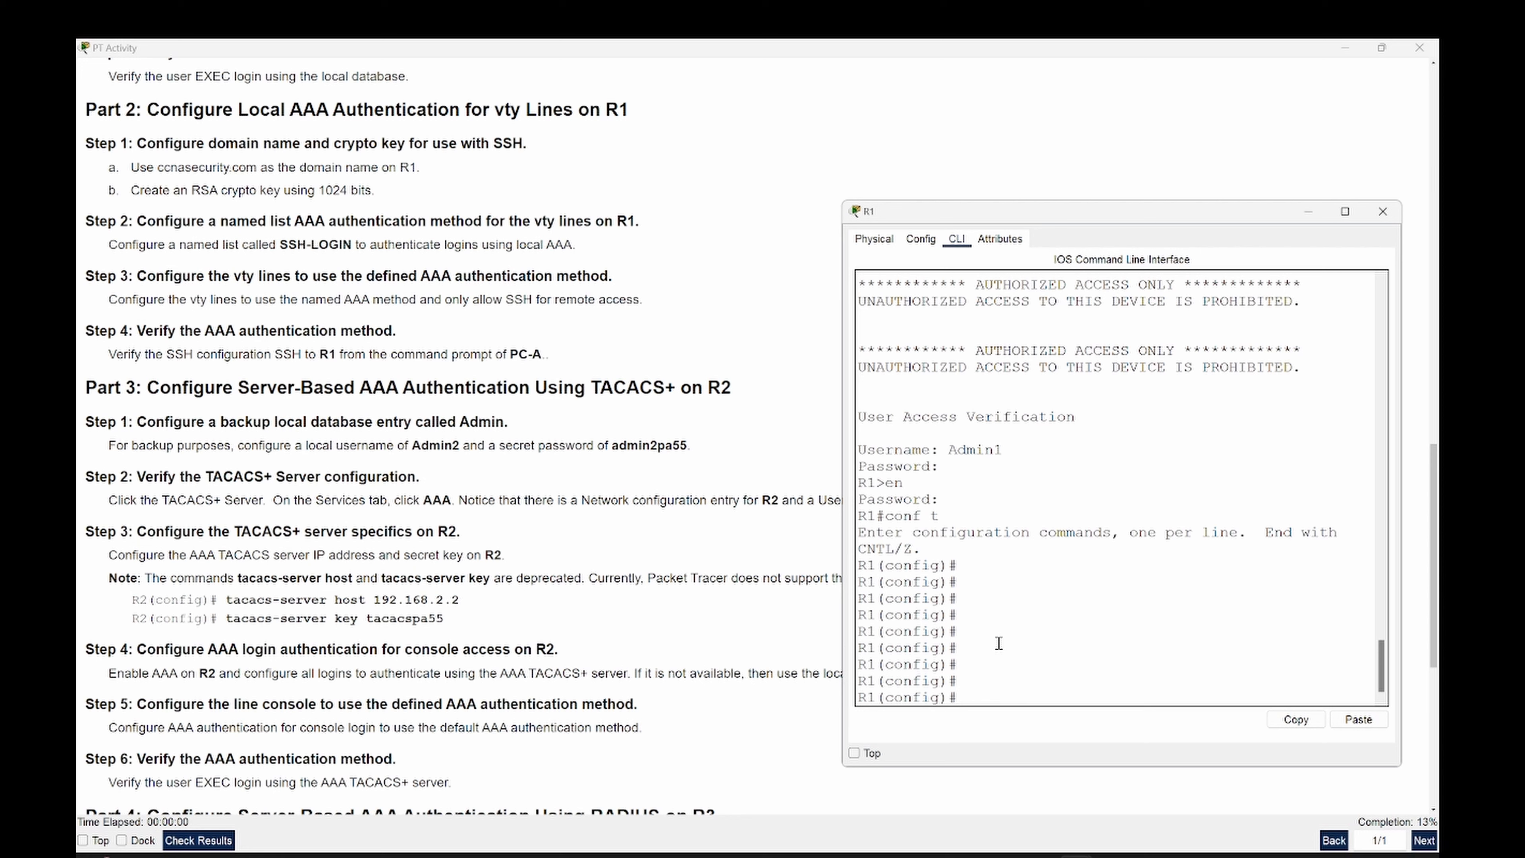
- Set R1's domain name with 'ip domain-name ccnasecurity.com', pasting the name from the instructions
text(ip dom)
key(Tab)
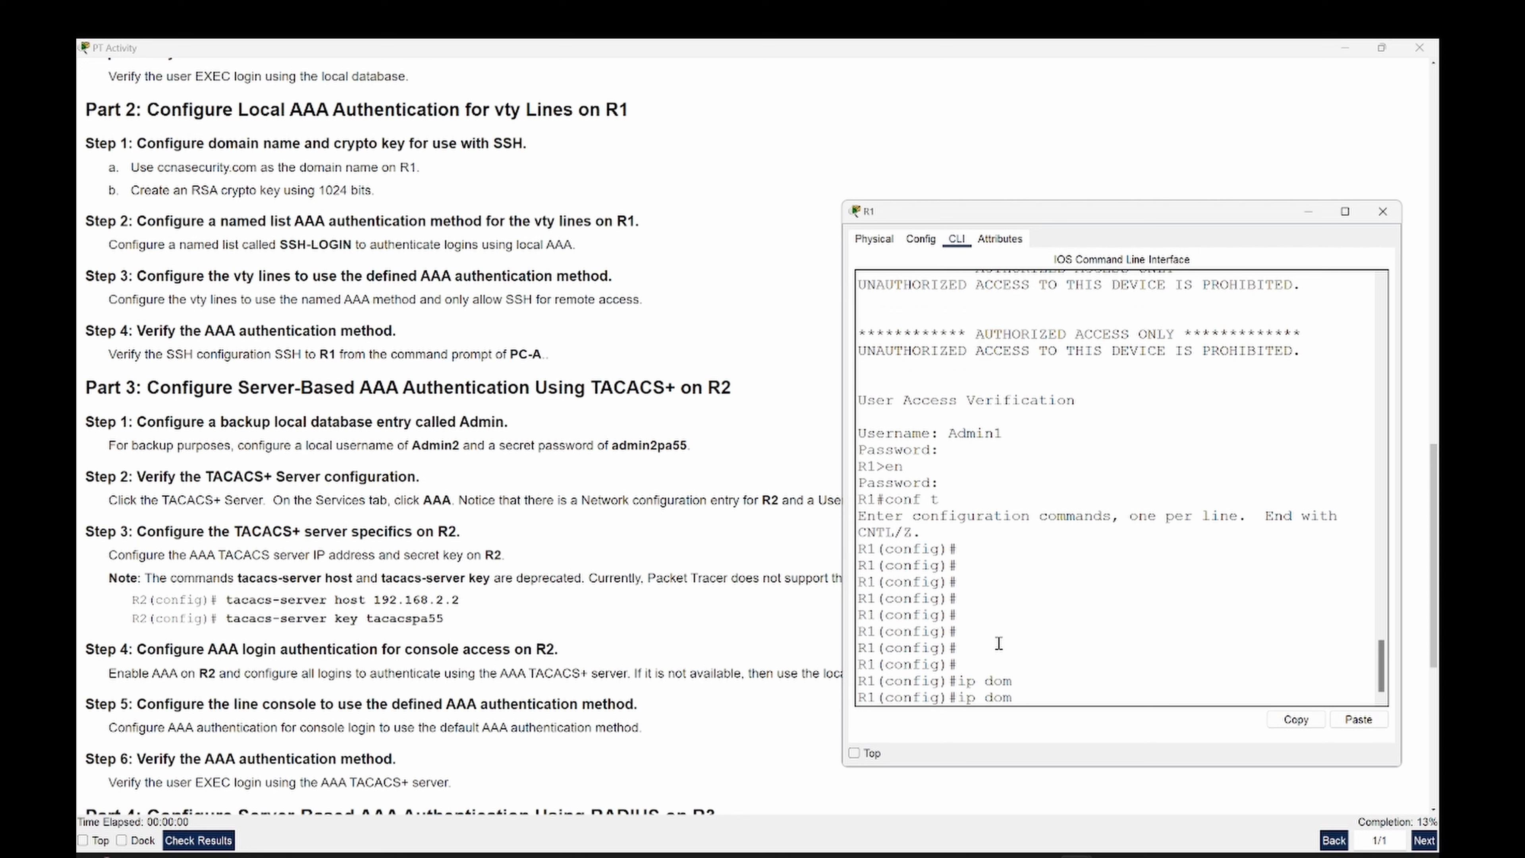
text(i)
key(Tab)
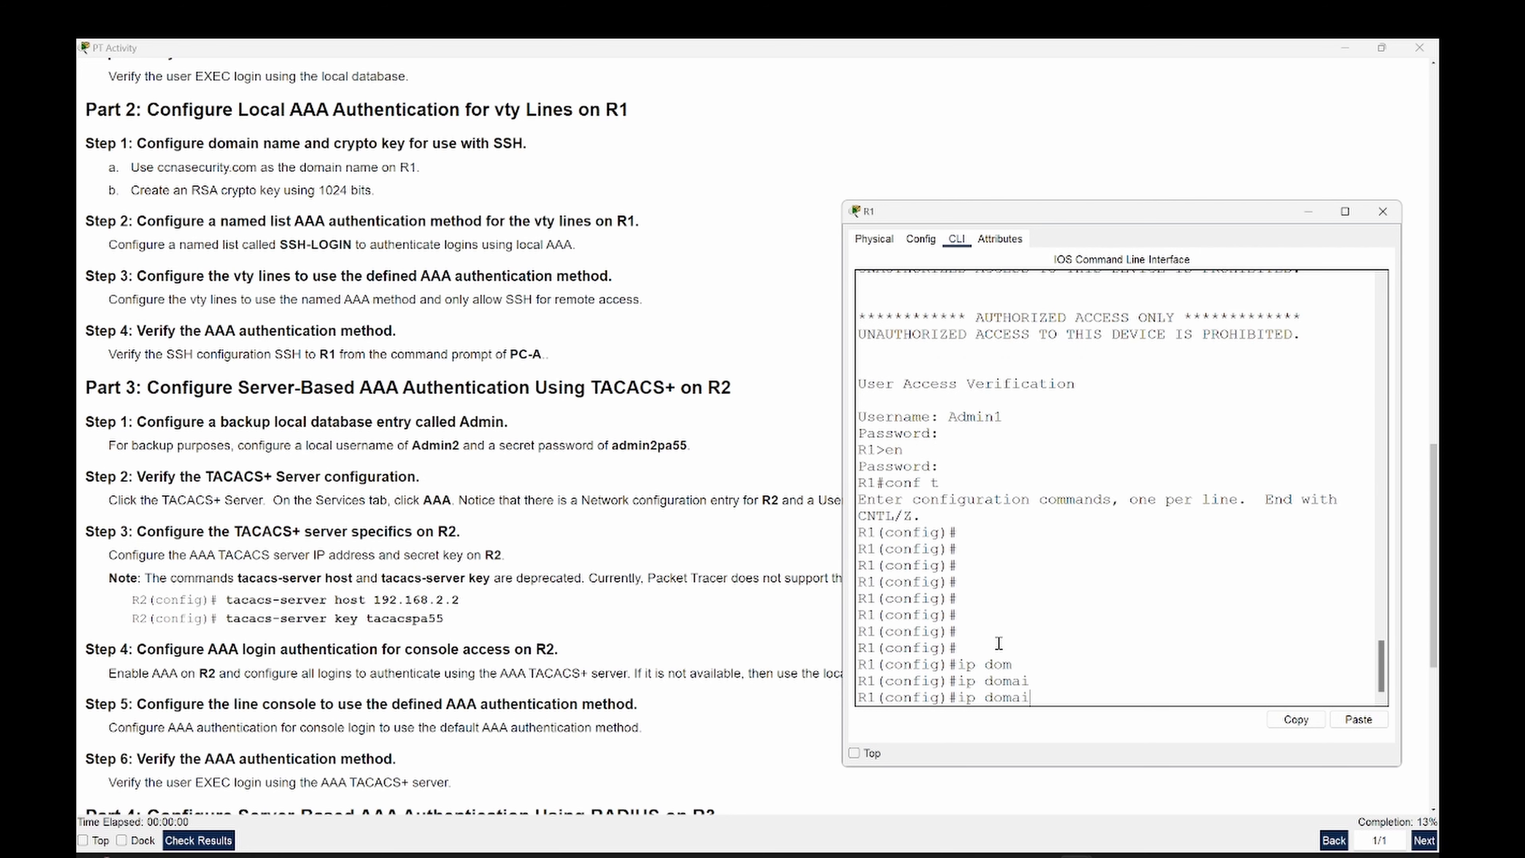
text(n)
text(-n)
key(Tab)
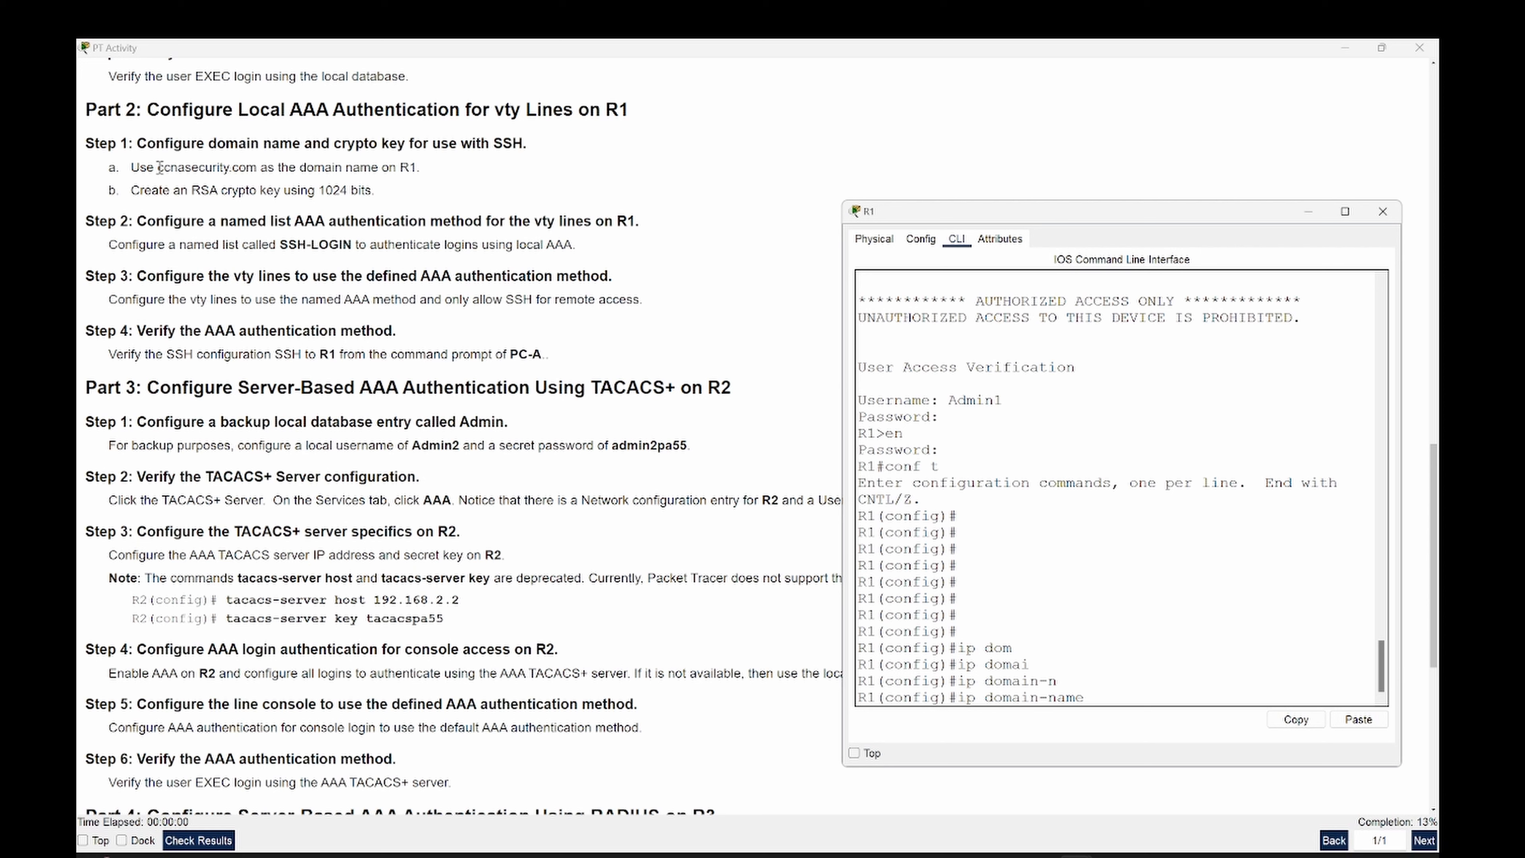
drag(158, 169, 256, 174)
key(ctrl+c)
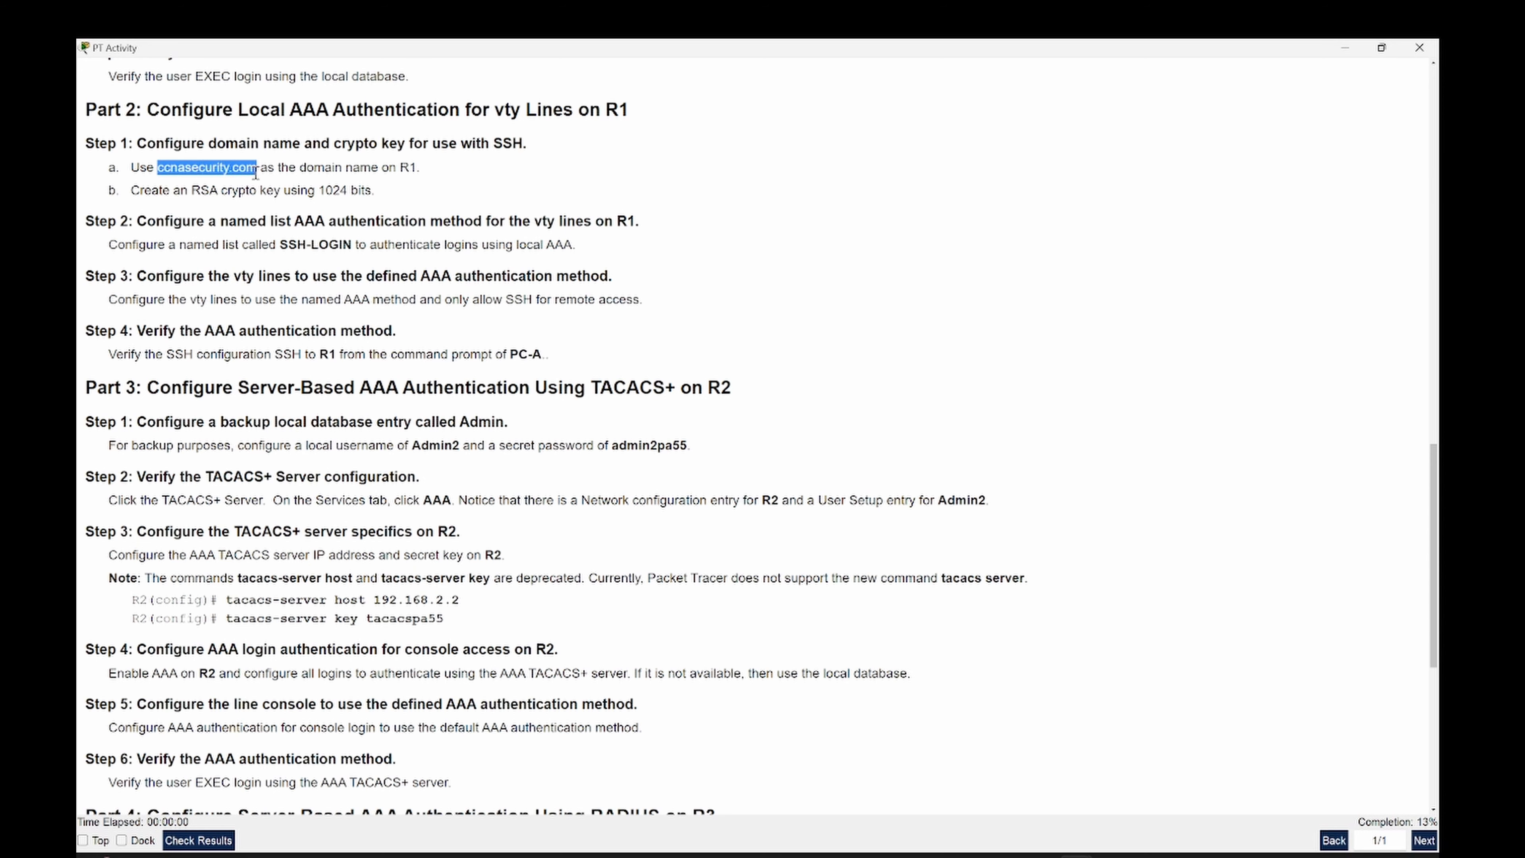
right_click(253, 173)
click(264, 180)
key(alt+Tab)
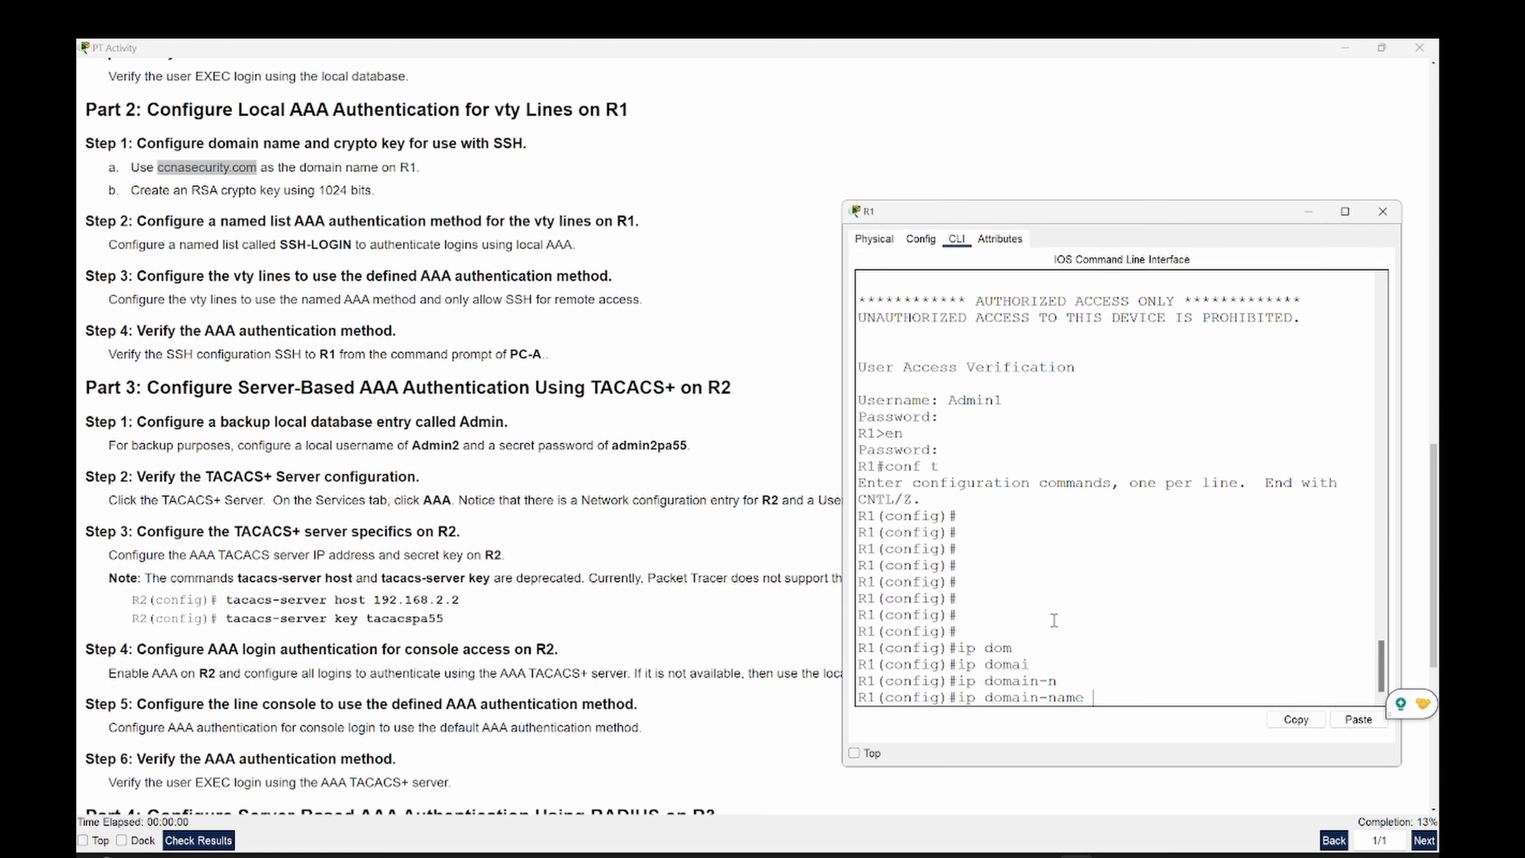
right_click(1127, 627)
click(1148, 651)
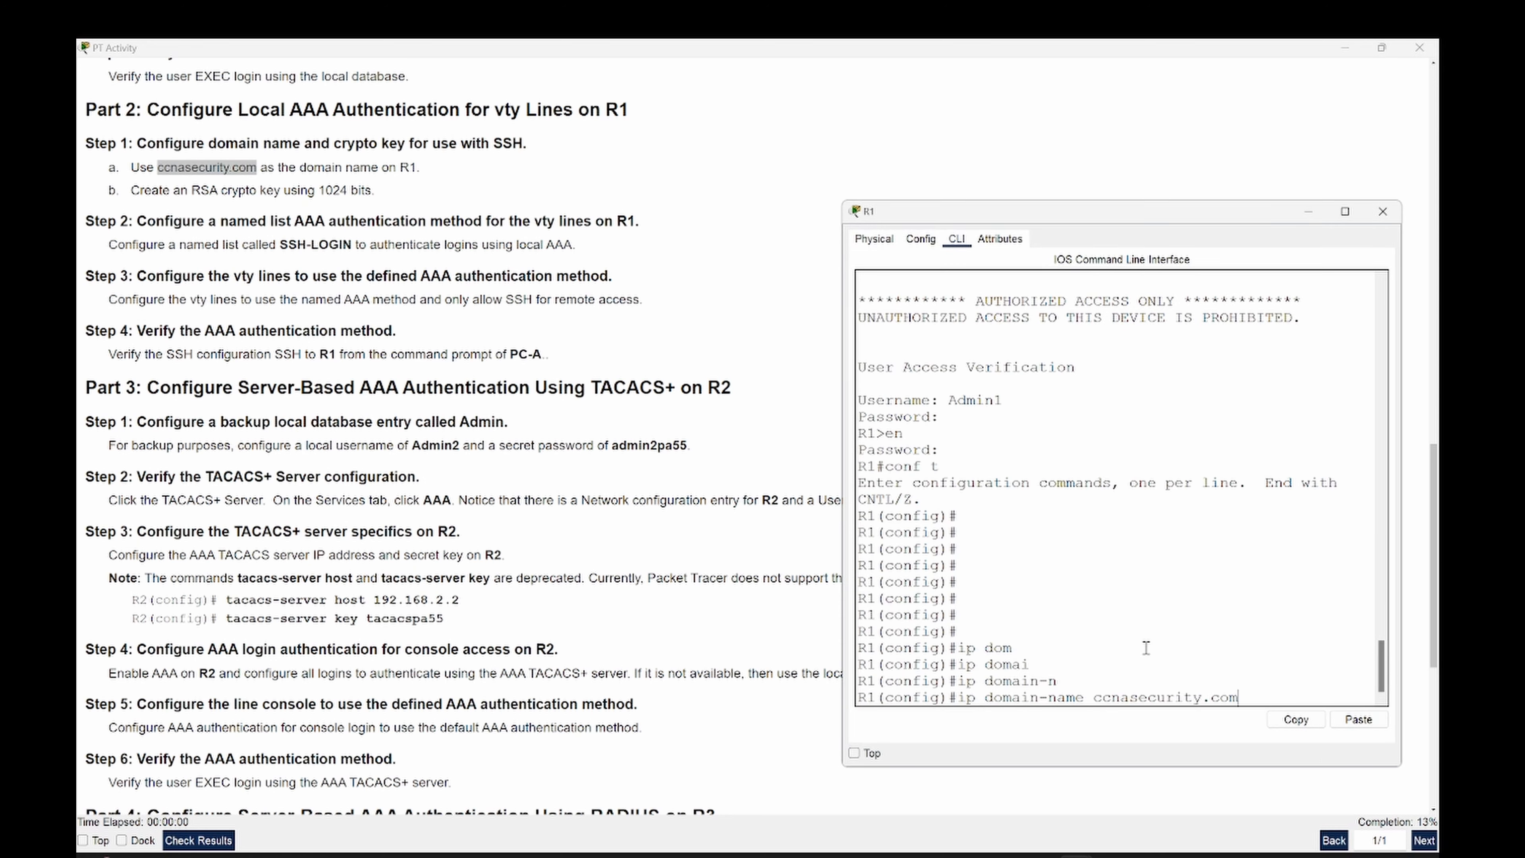
key(Return)
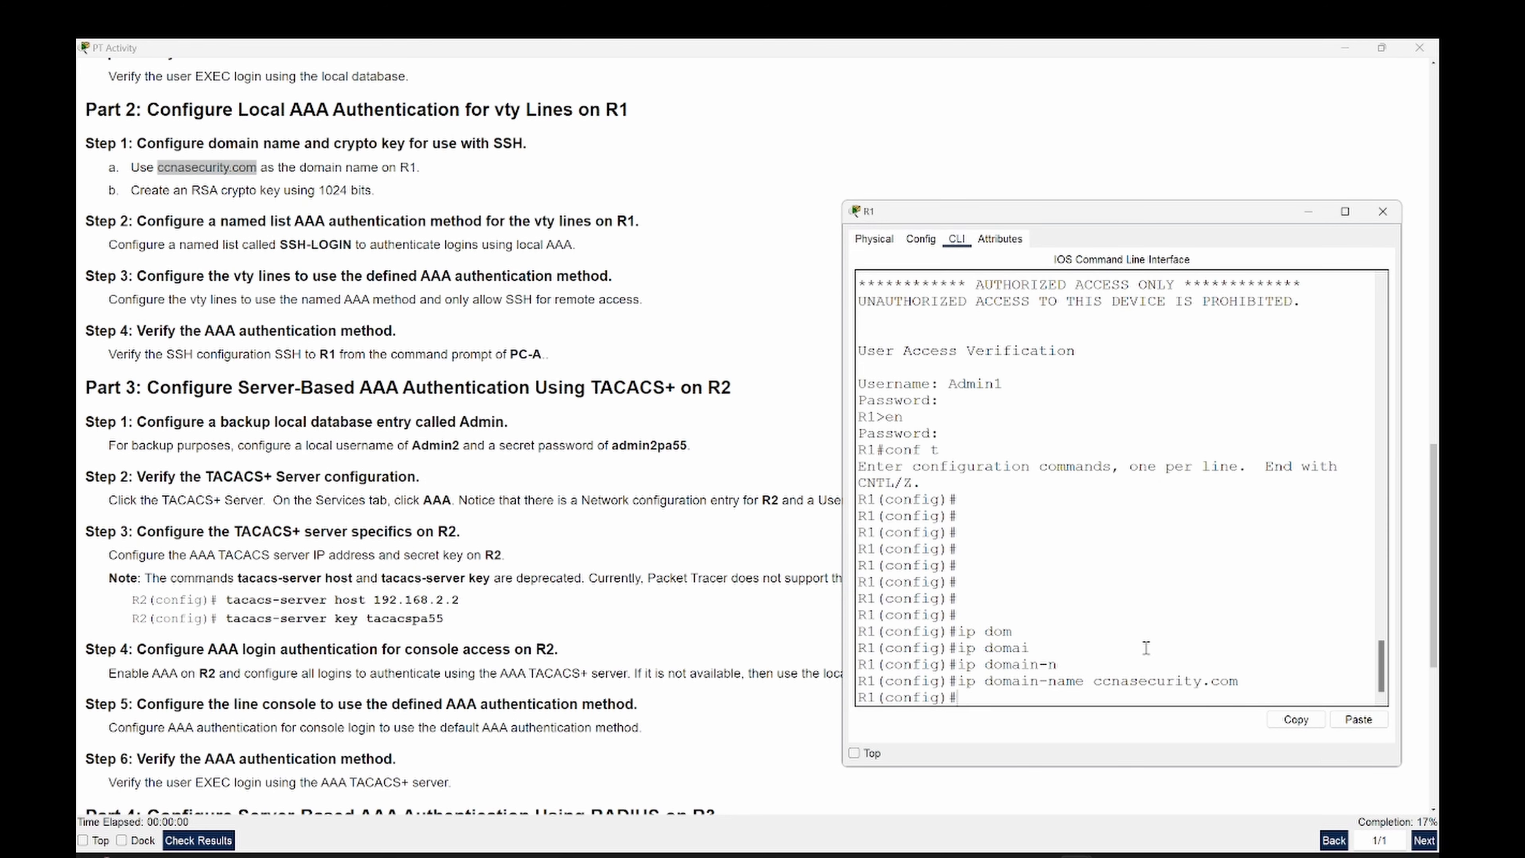
- Attempt RSA key generation with 'crypto key generate rsa modulus 1024'
text(cryp)
key(Tab)
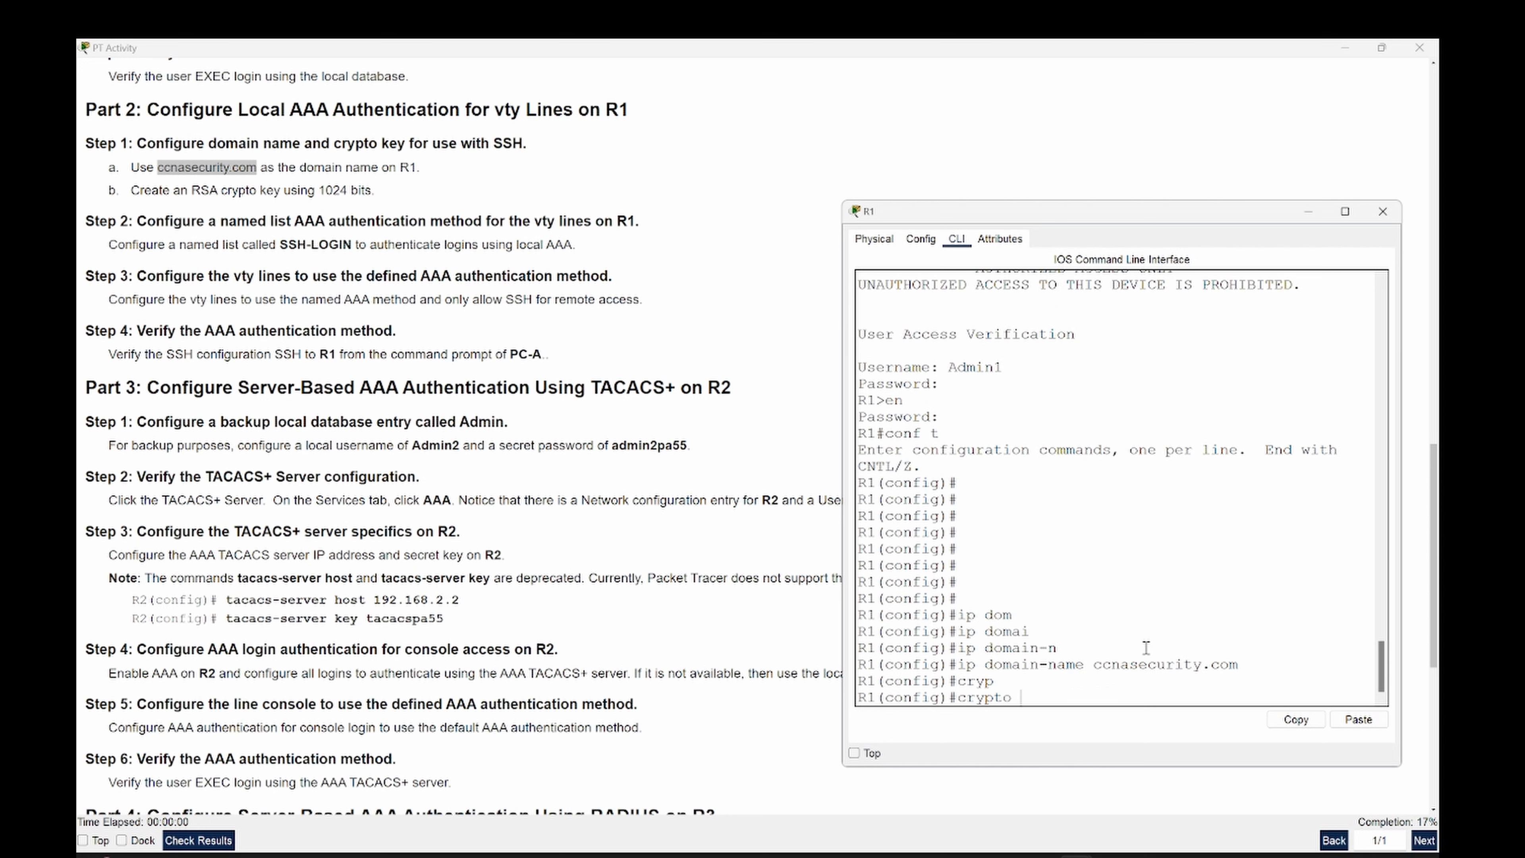
text(k)
key(Tab)
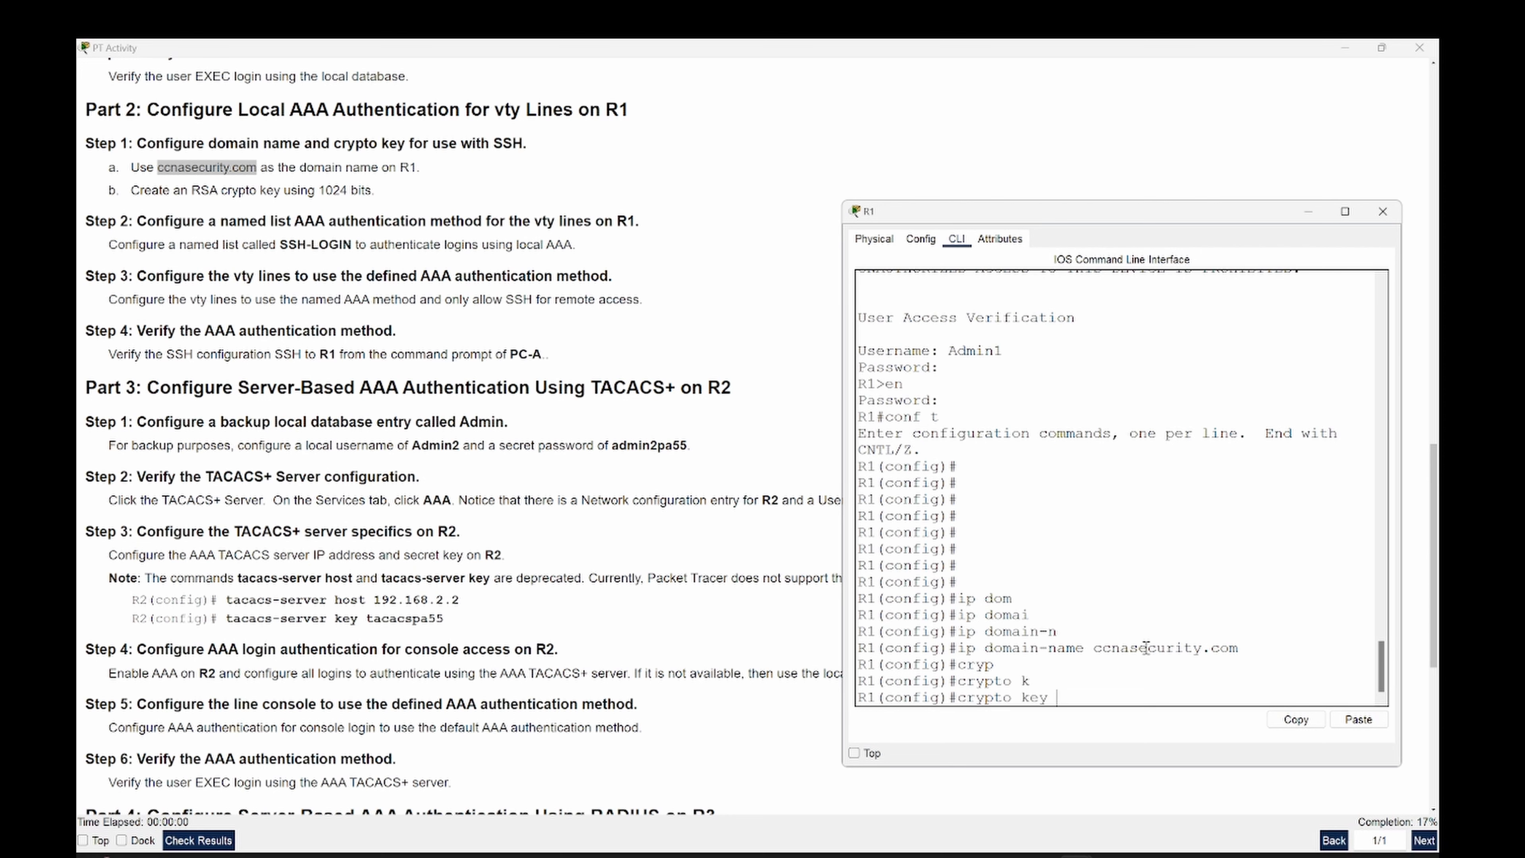
text(ge)
key(Tab)
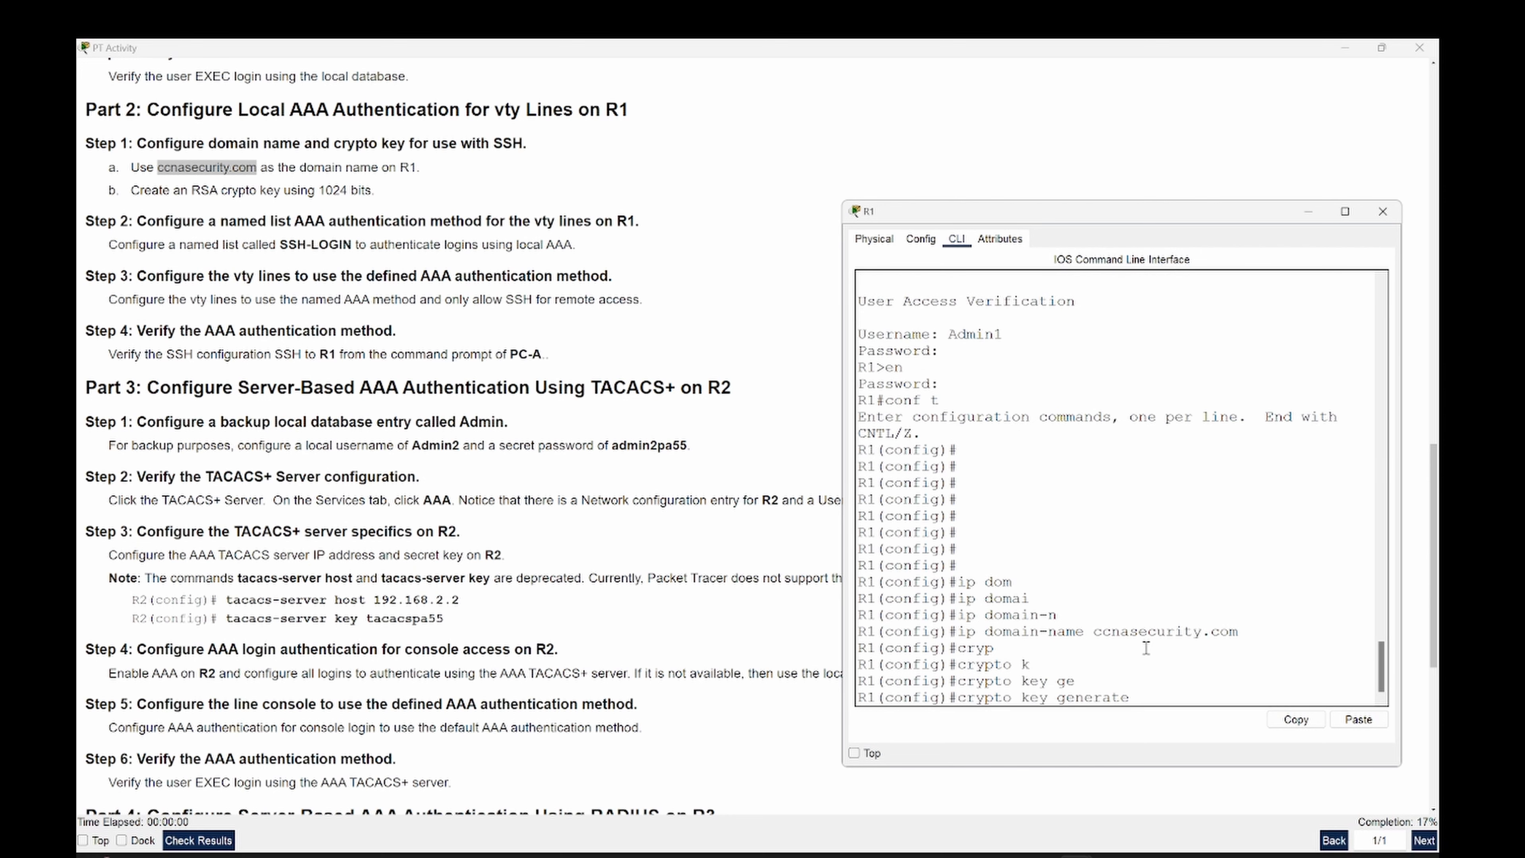
text(rsa mo)
key(Tab)
text(d)
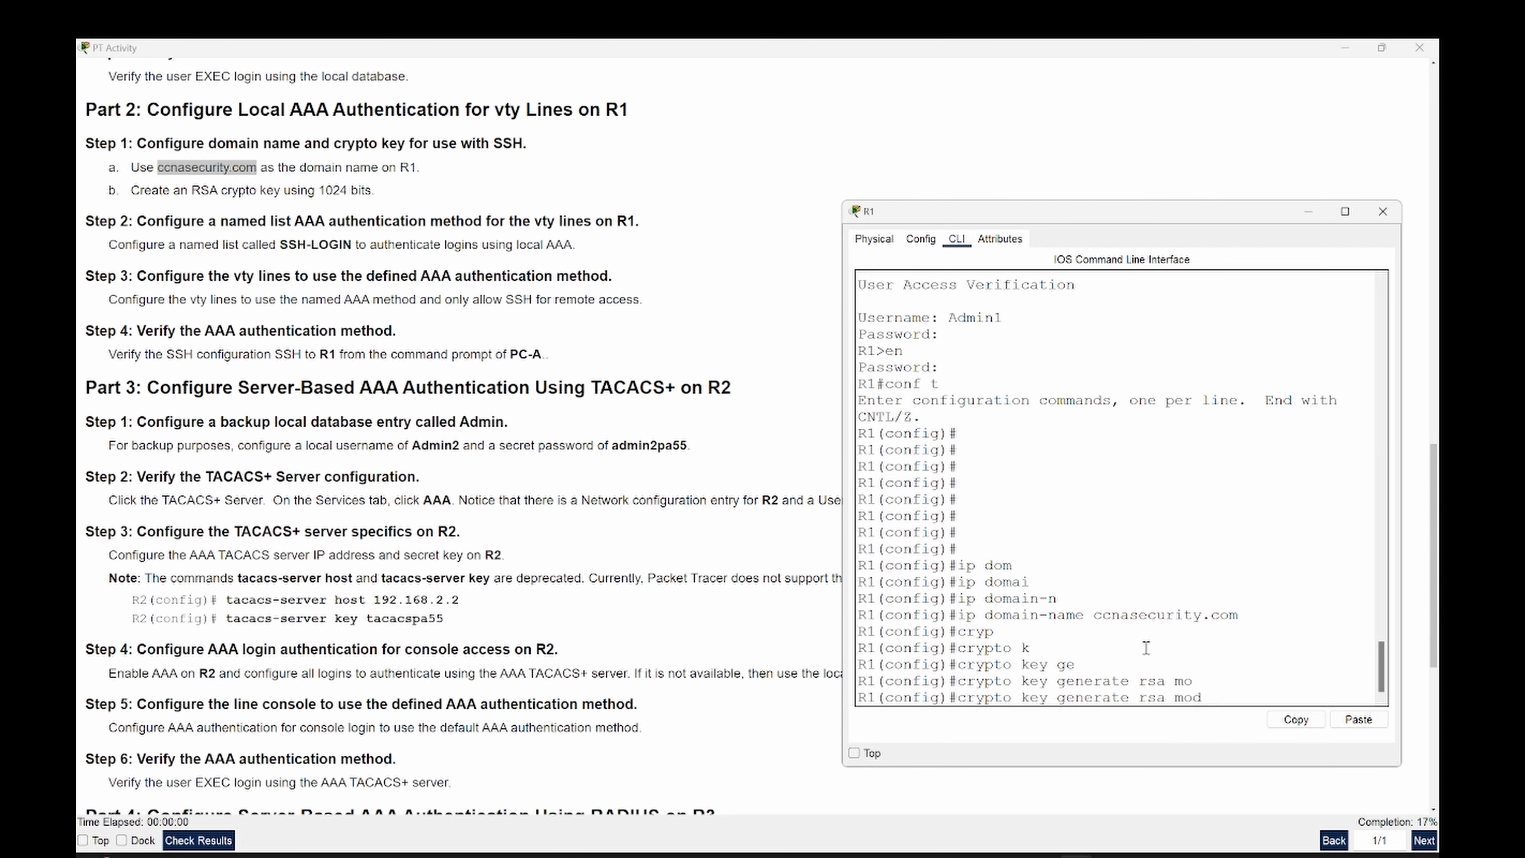
text(u)
key(Tab)
text(lu)
key(Tab)
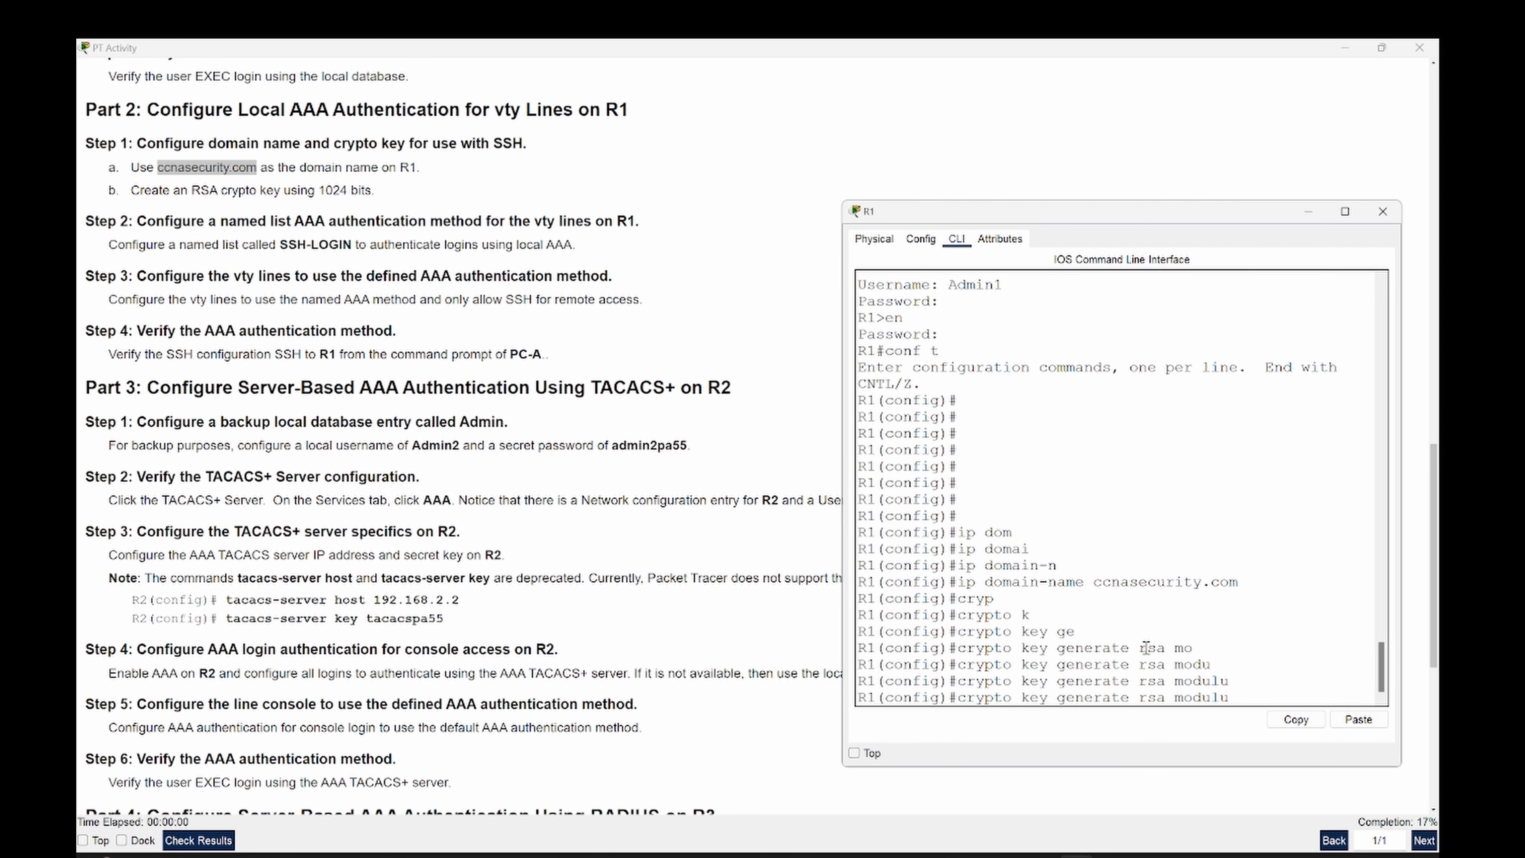
text(s)
key(Tab)
text(1024)
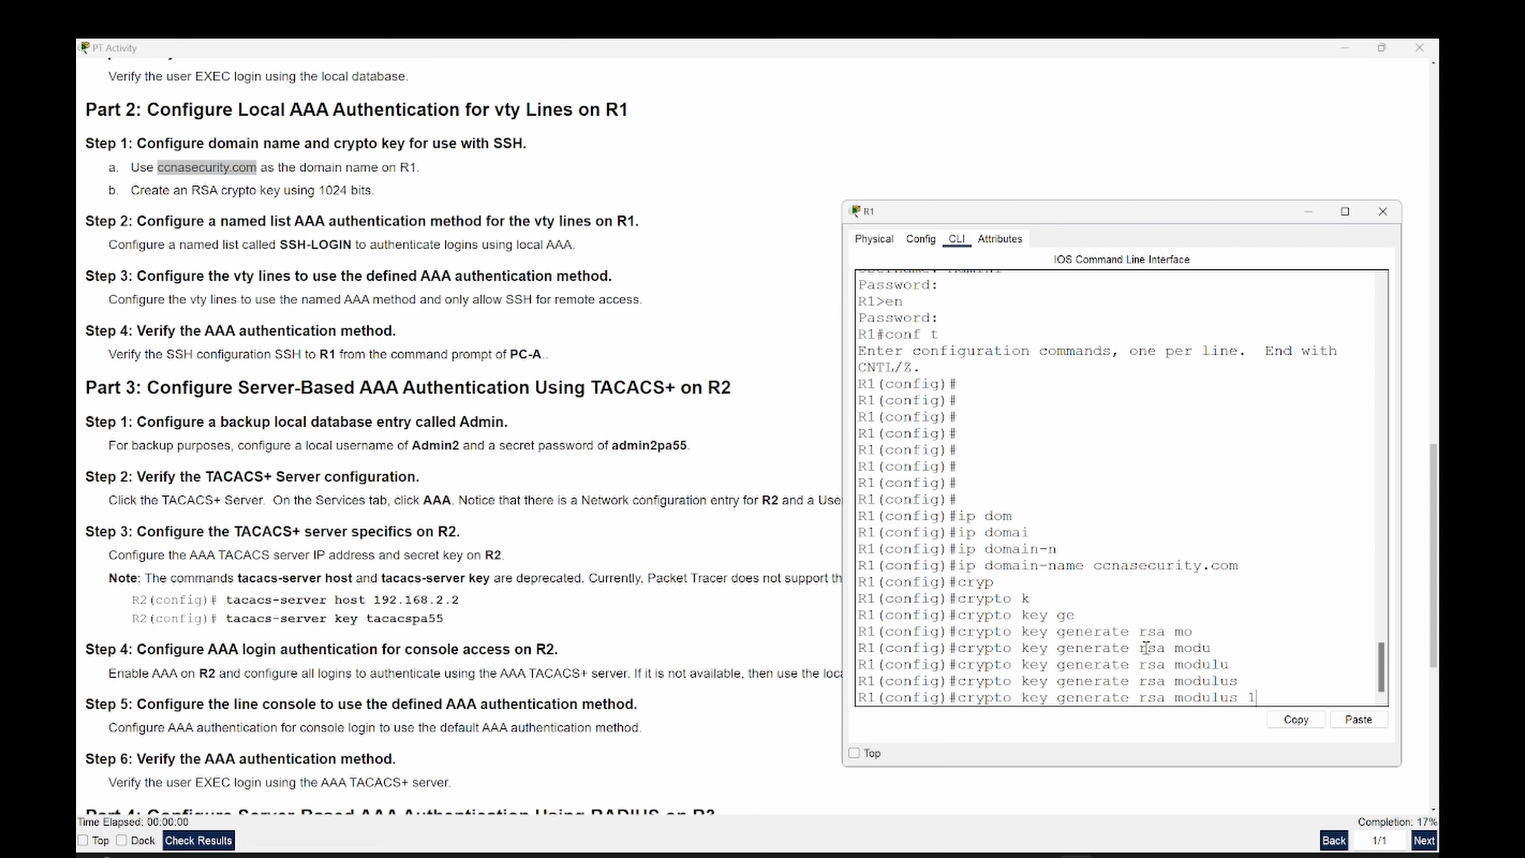
key(Return)
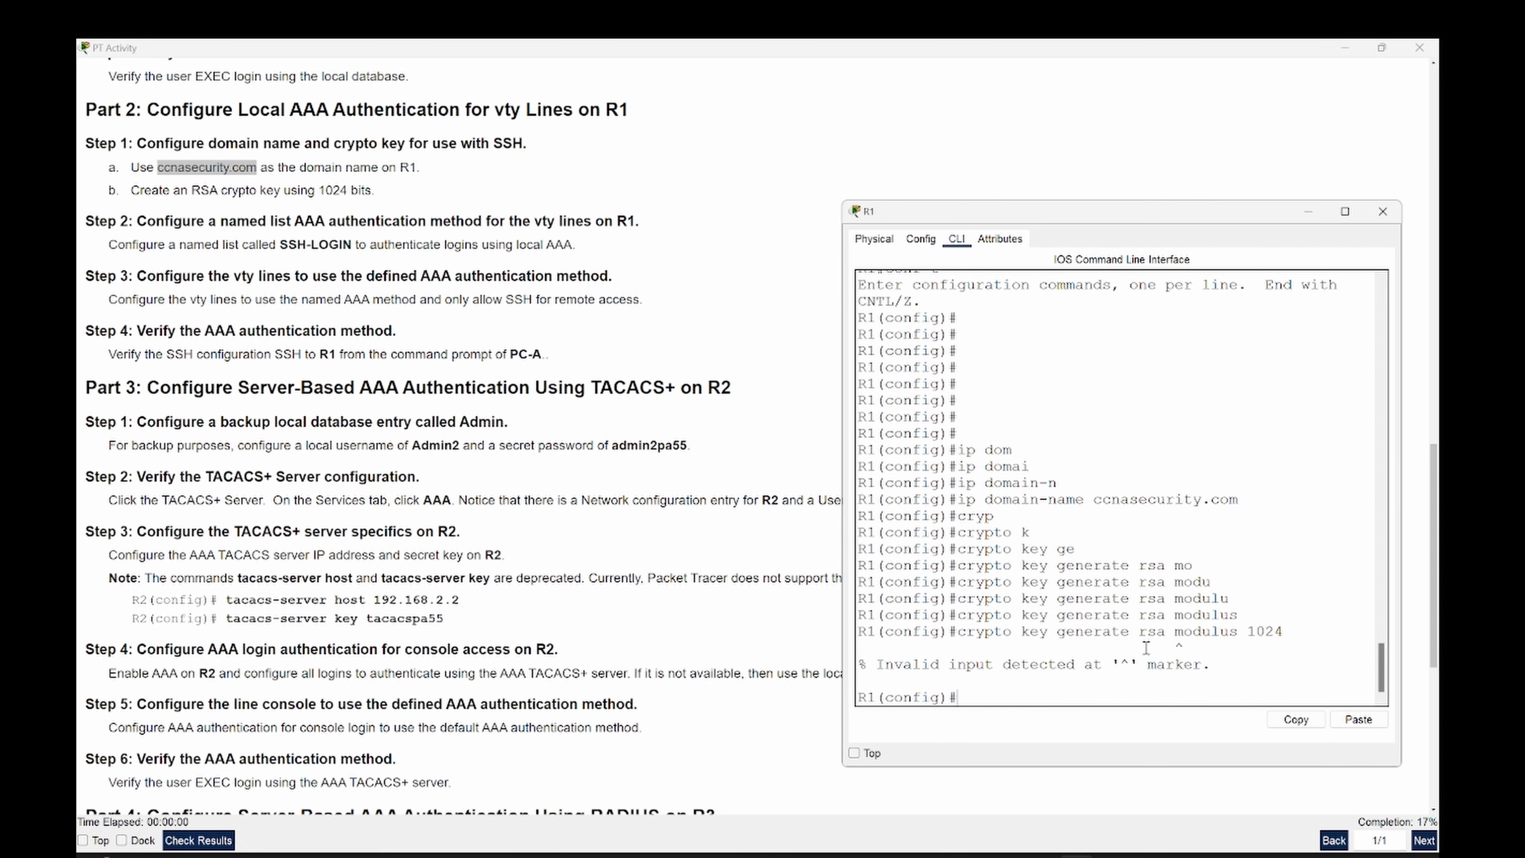
- Use ? help to correct the command and run 'crypto key generate rsa general-keys modulus 1024'
key(Up)
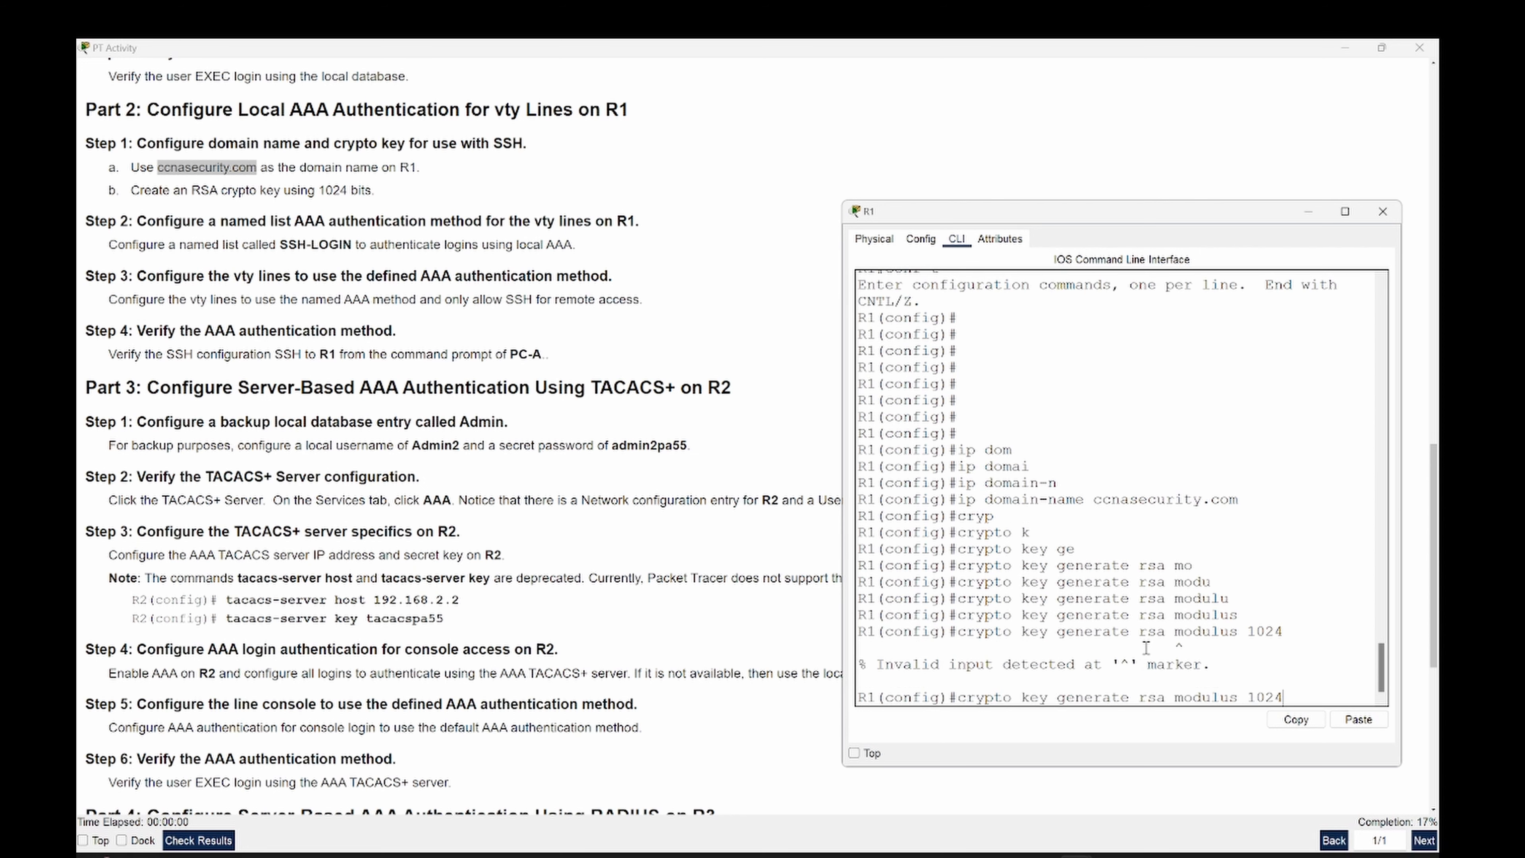
key(BackSpace)
key(BackSpace)
key(BackSpace)
key(BackSpace)
key(BackSpace)
key(BackSpace)
key(BackSpace)
key(BackSpace)
key(BackSpace)
key(BackSpace)
key(BackSpace)
key(BackSpace)
text(?)
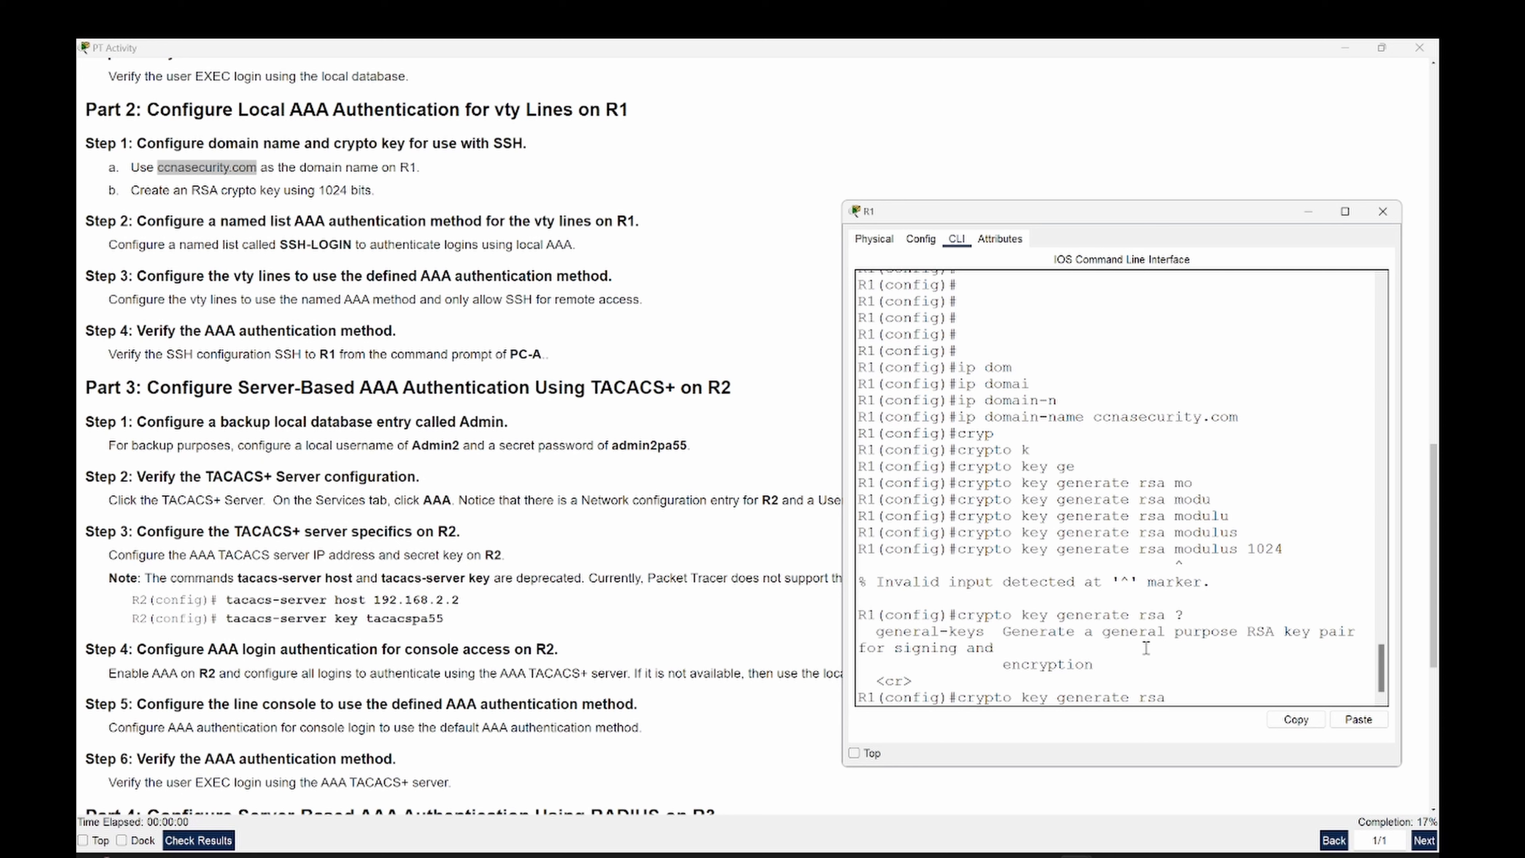
text(1024)
key(Return)
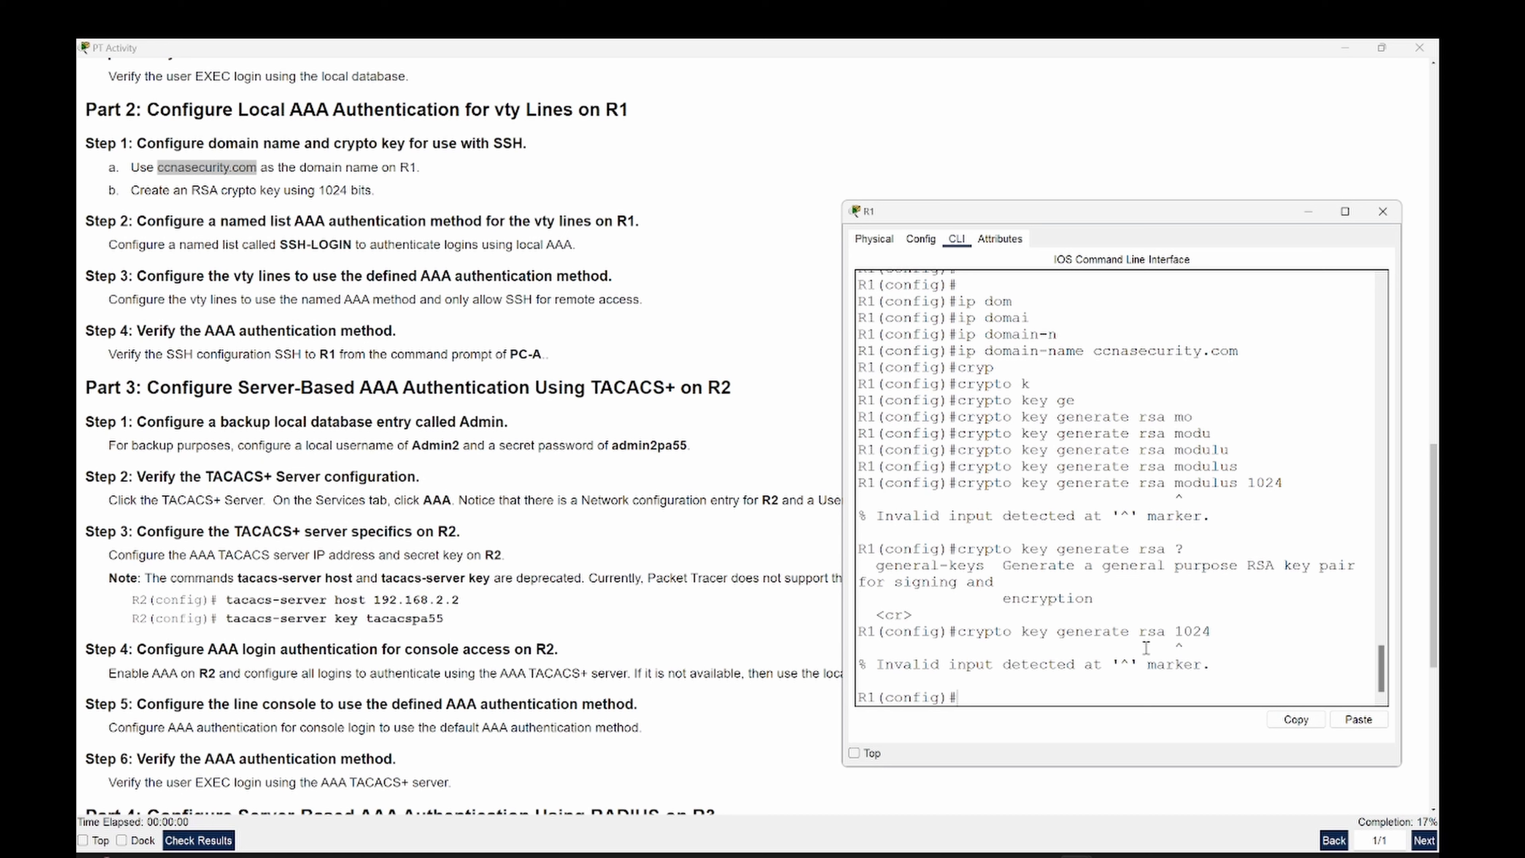
key(Up)
key(BackSpace)
key(BackSpace)
key(BackSpace)
key(BackSpace)
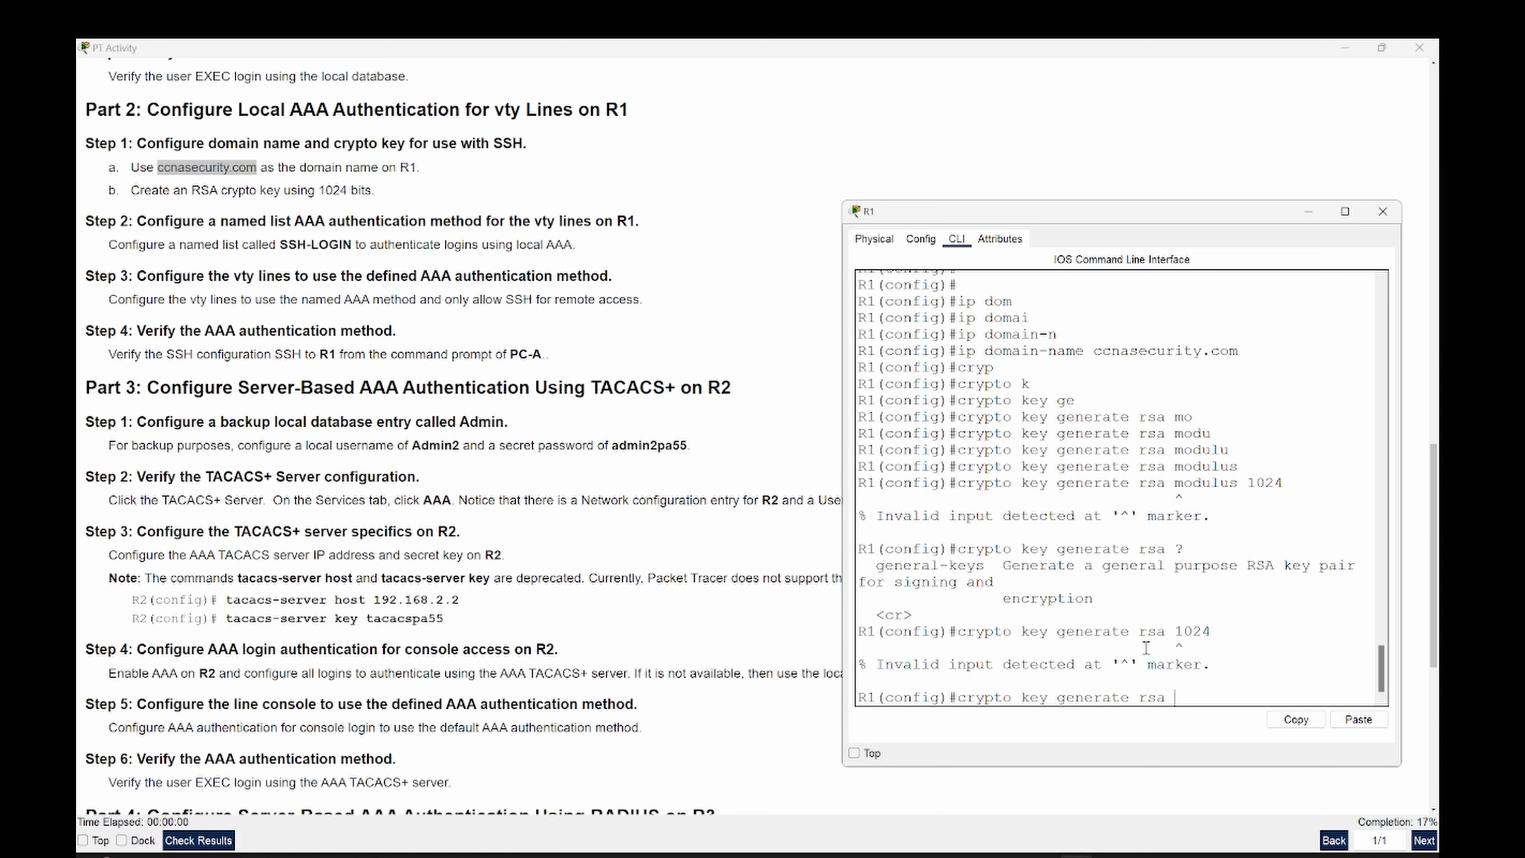
text(?)
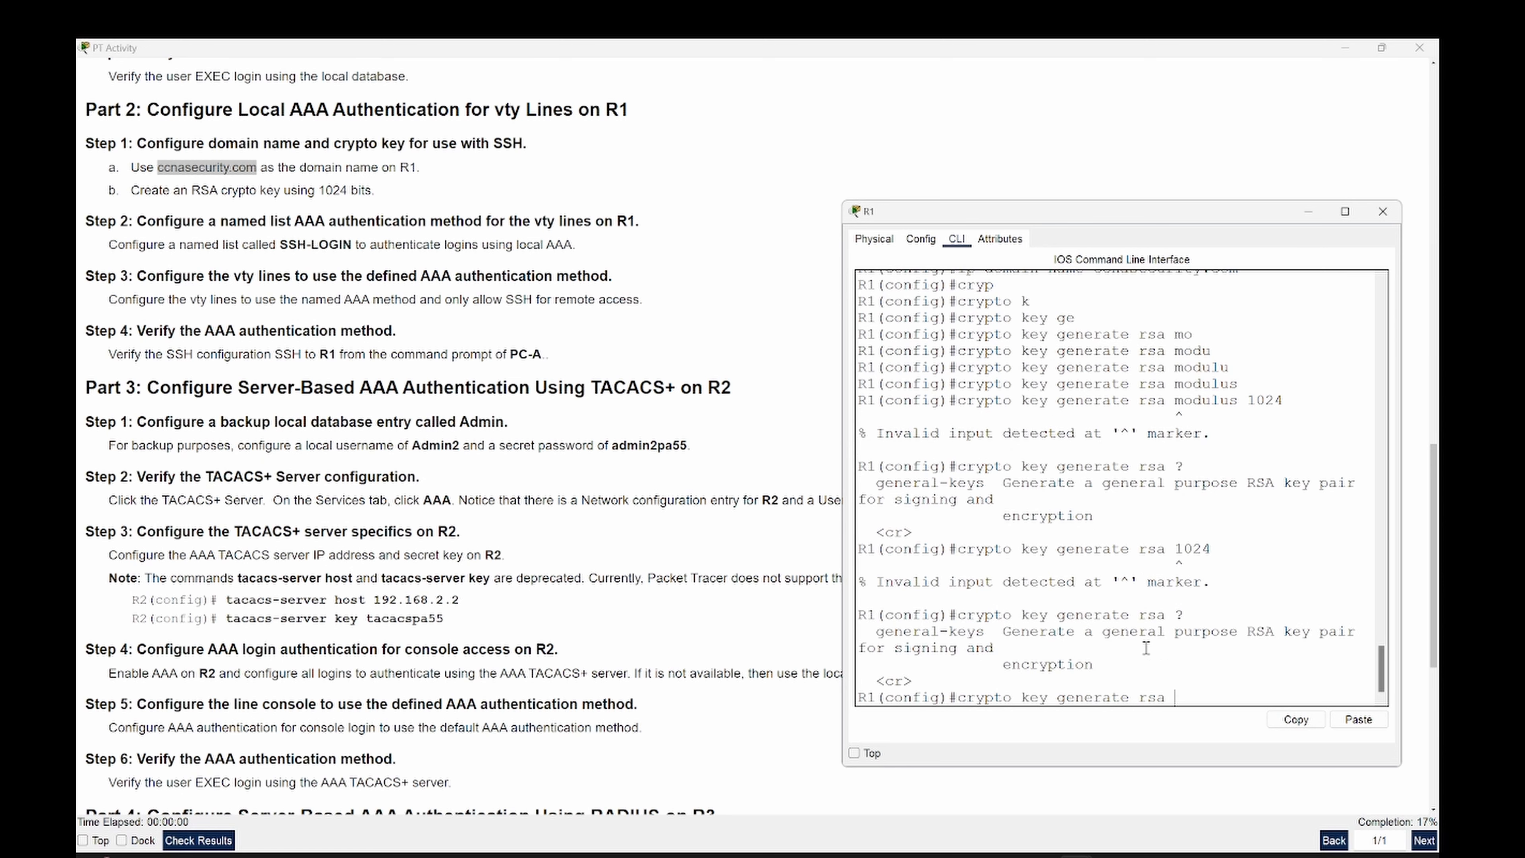
text(ge)
key(Tab)
text(024)
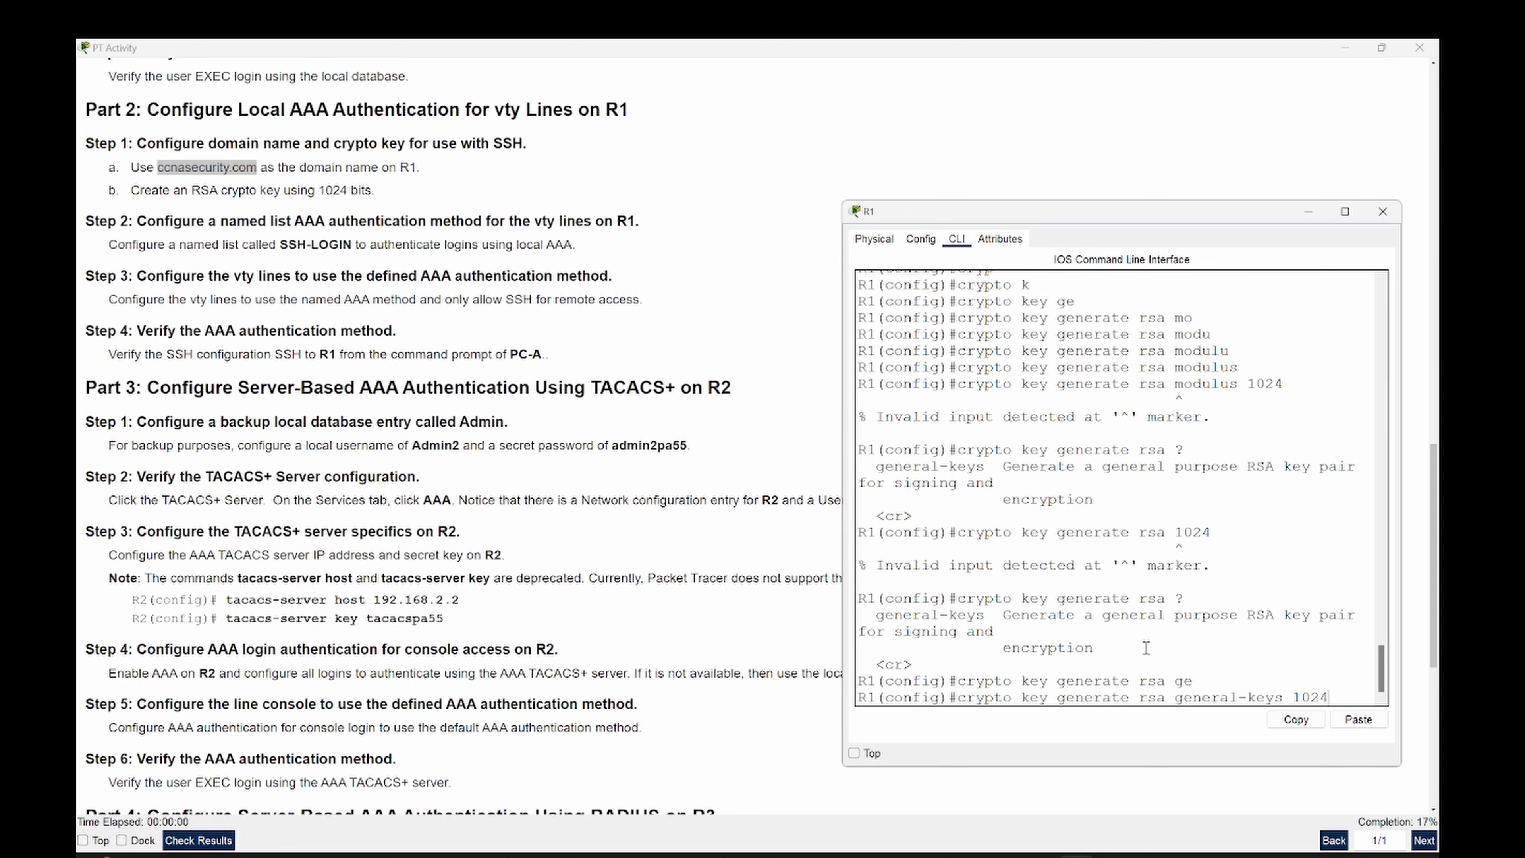
key(Return)
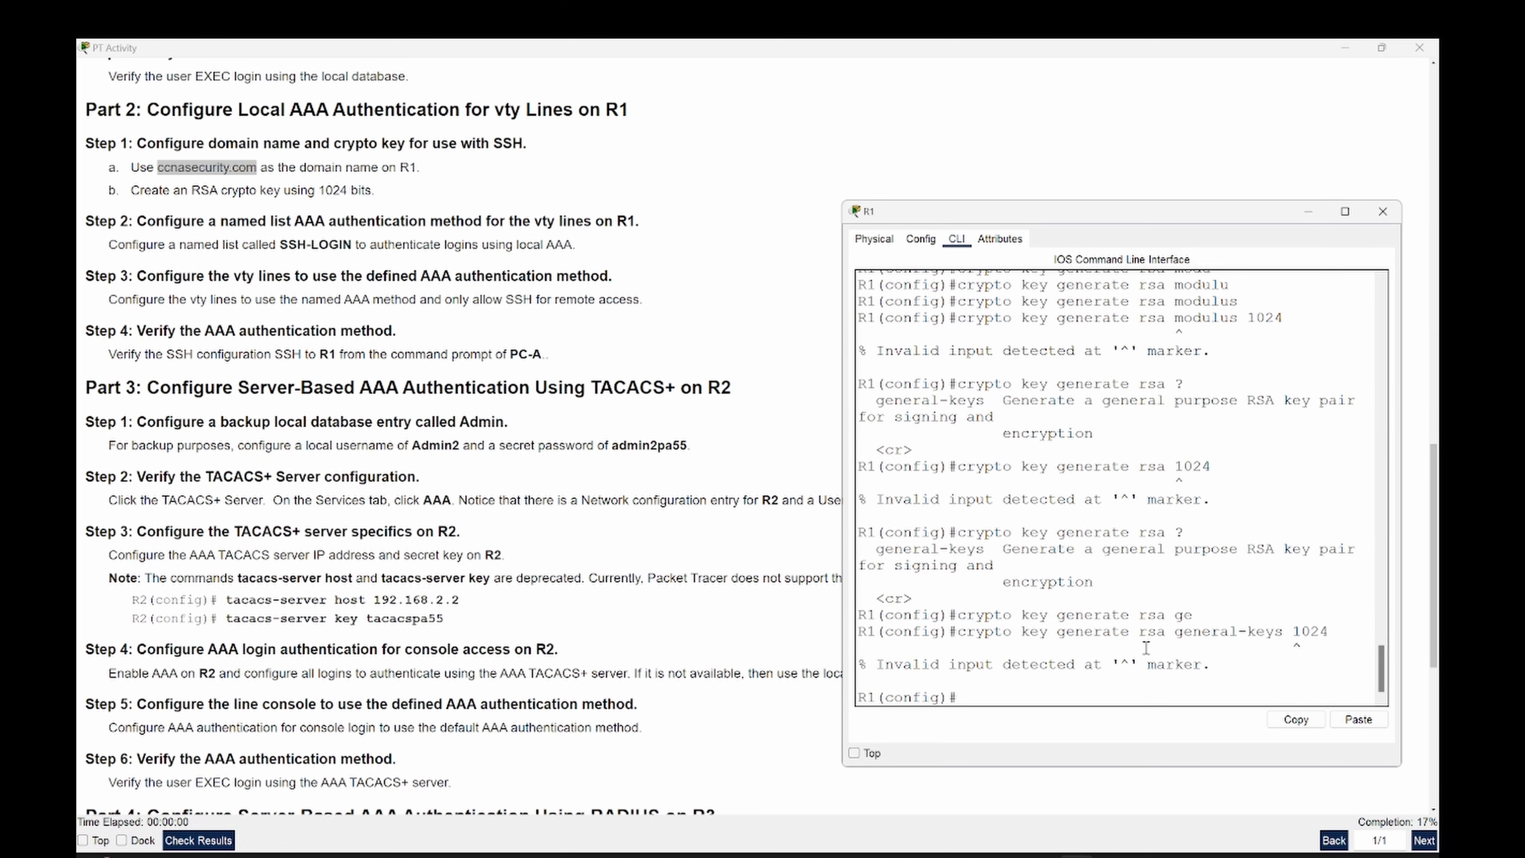
key(Up)
key(BackSpace)
key(BackSpace)
key(BackSpace)
key(BackSpace)
text(?)
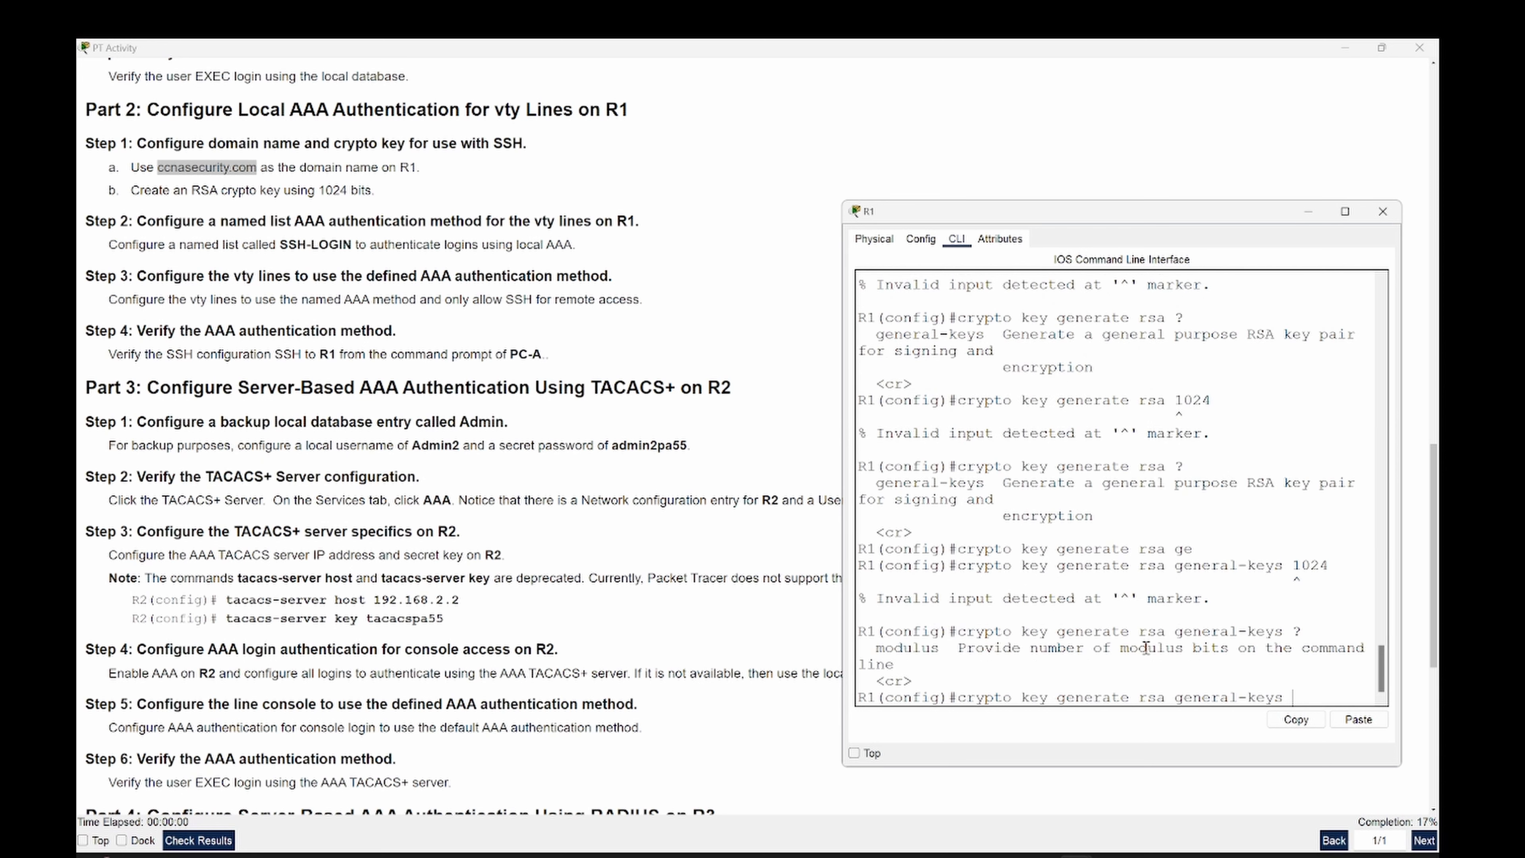
text(mod)
key(Tab)
text(1024)
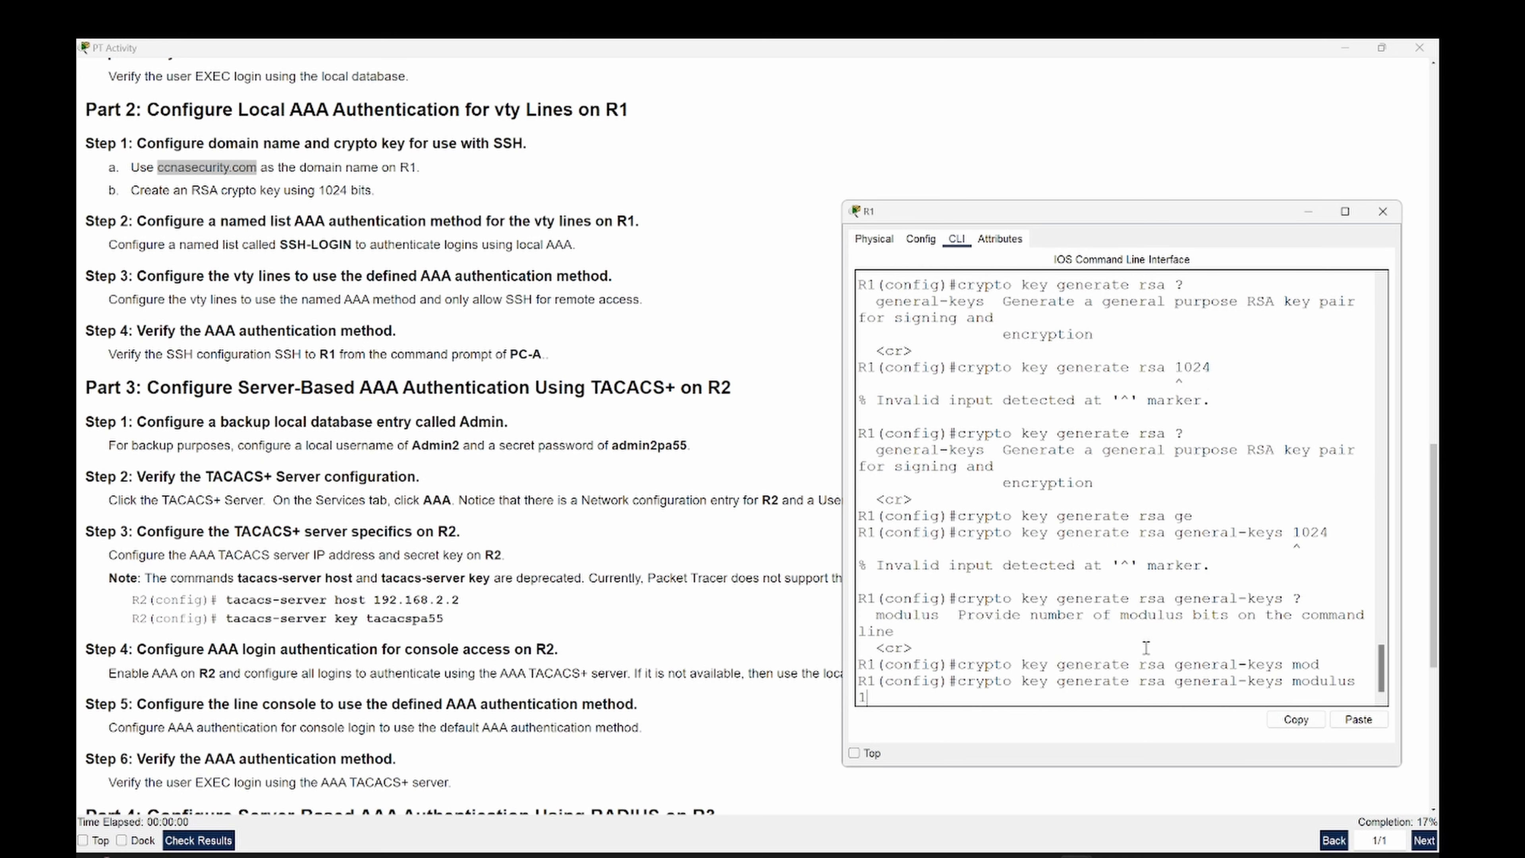
key(Return)
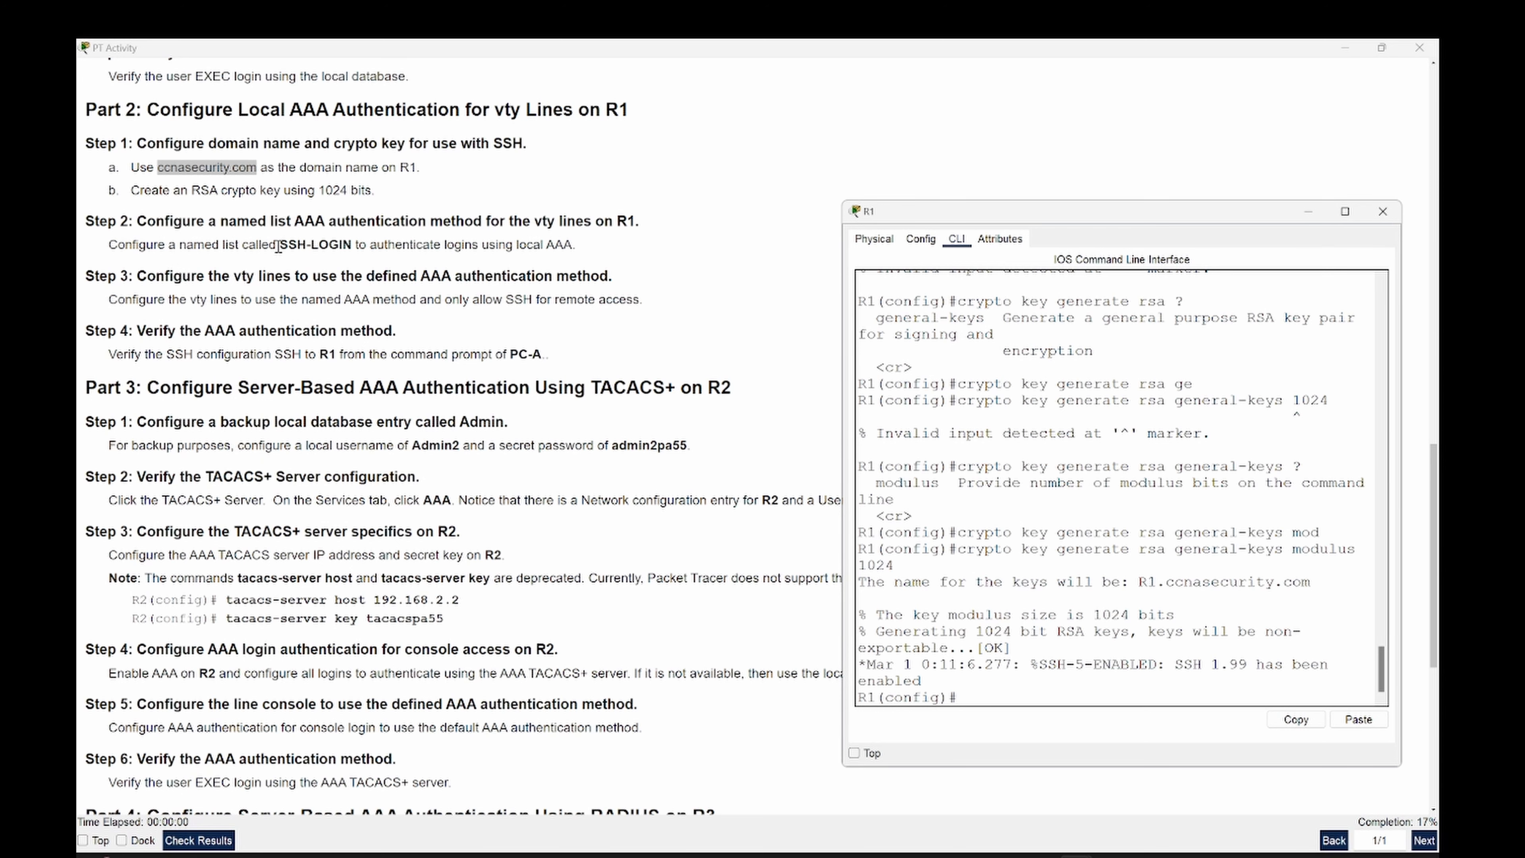
- Copy the list name SSH-LOGIN from the activity instructions
drag(280, 245, 353, 245)
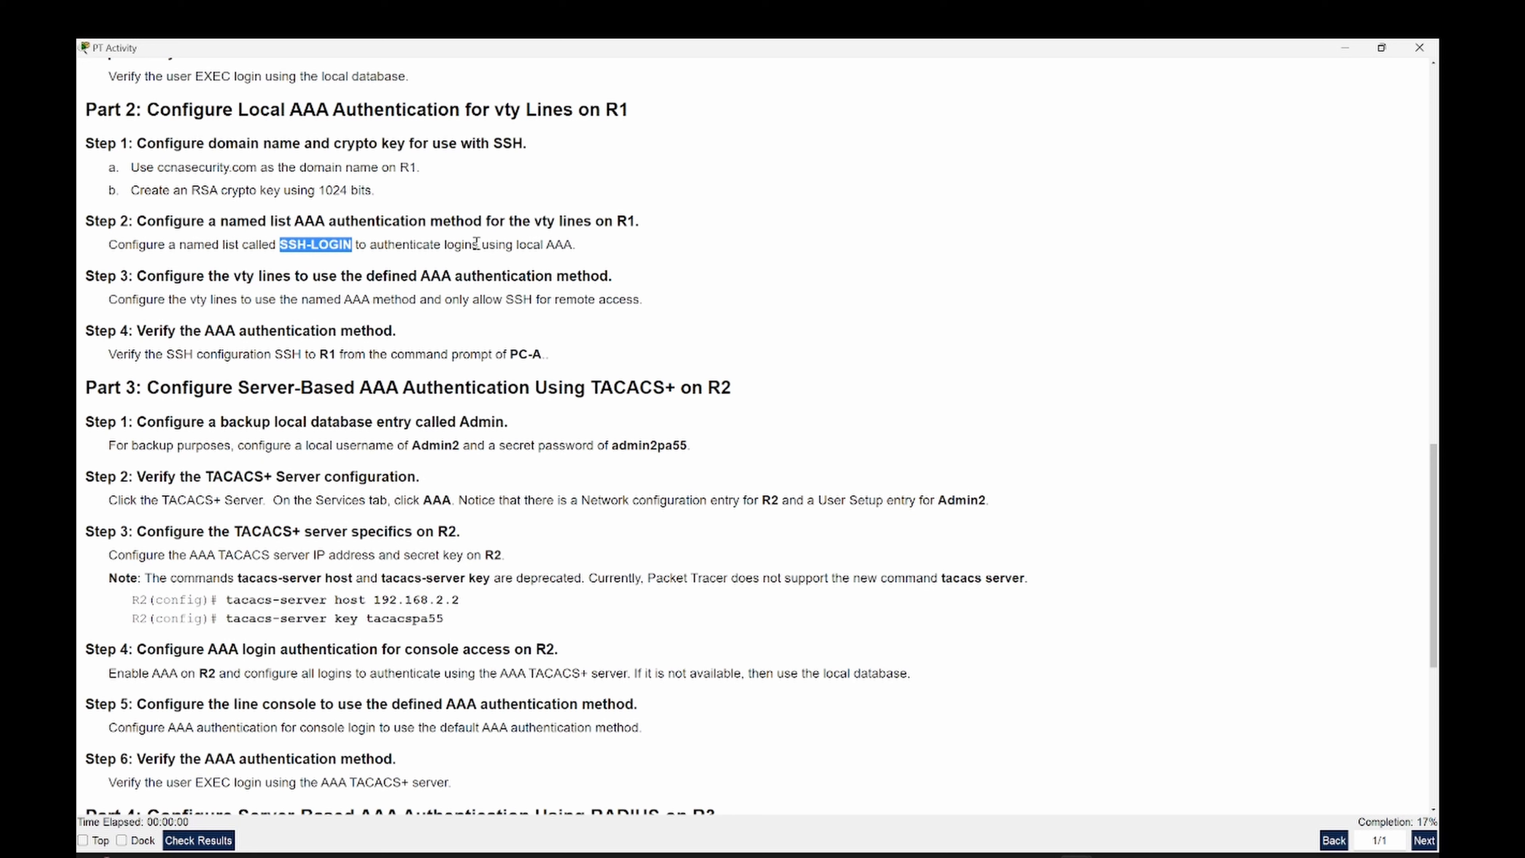
right_click(330, 245)
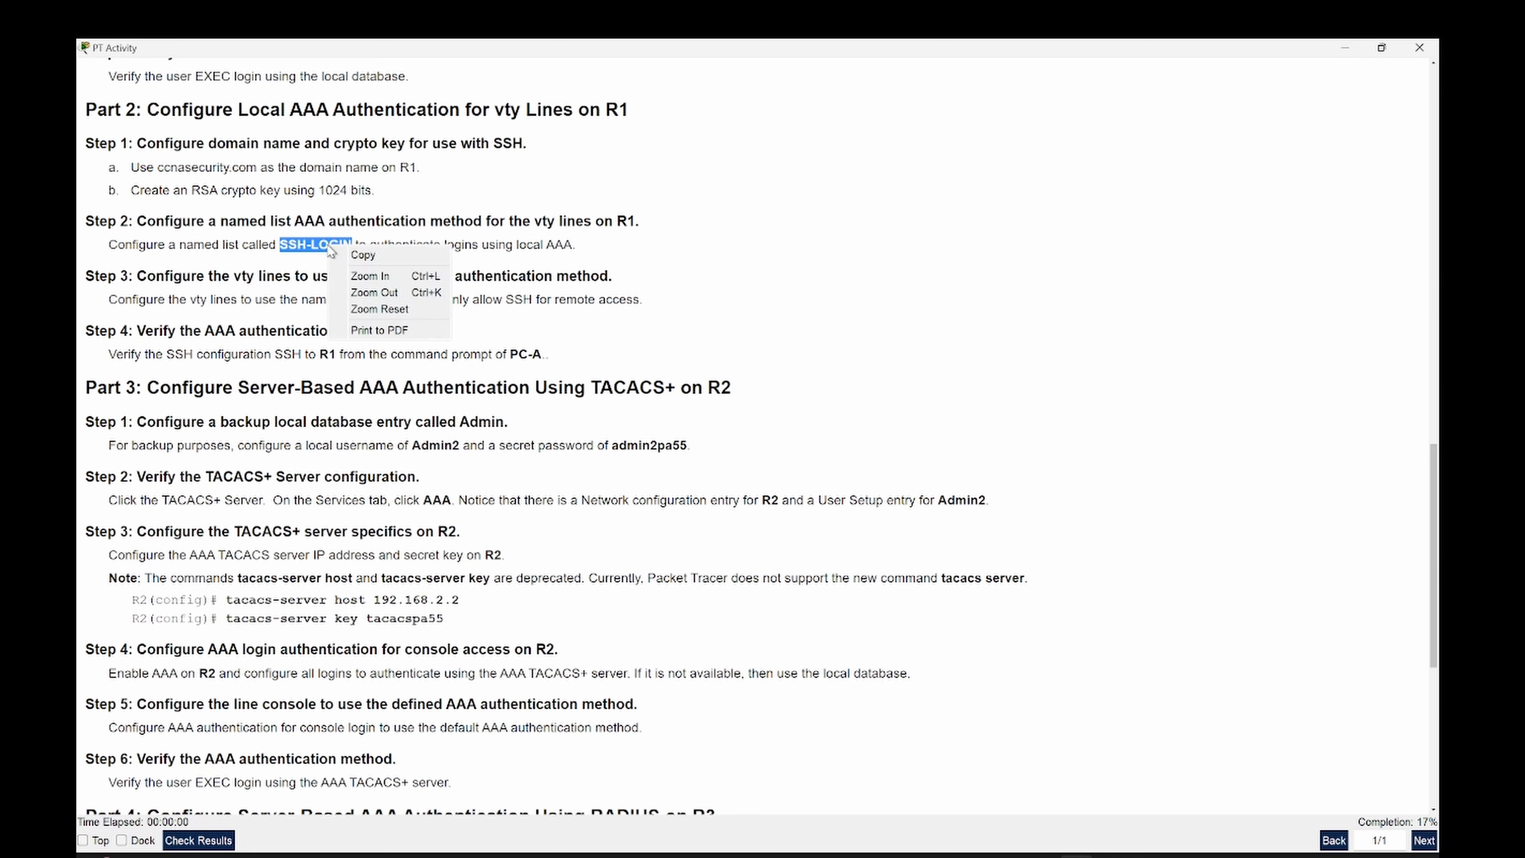
click(360, 254)
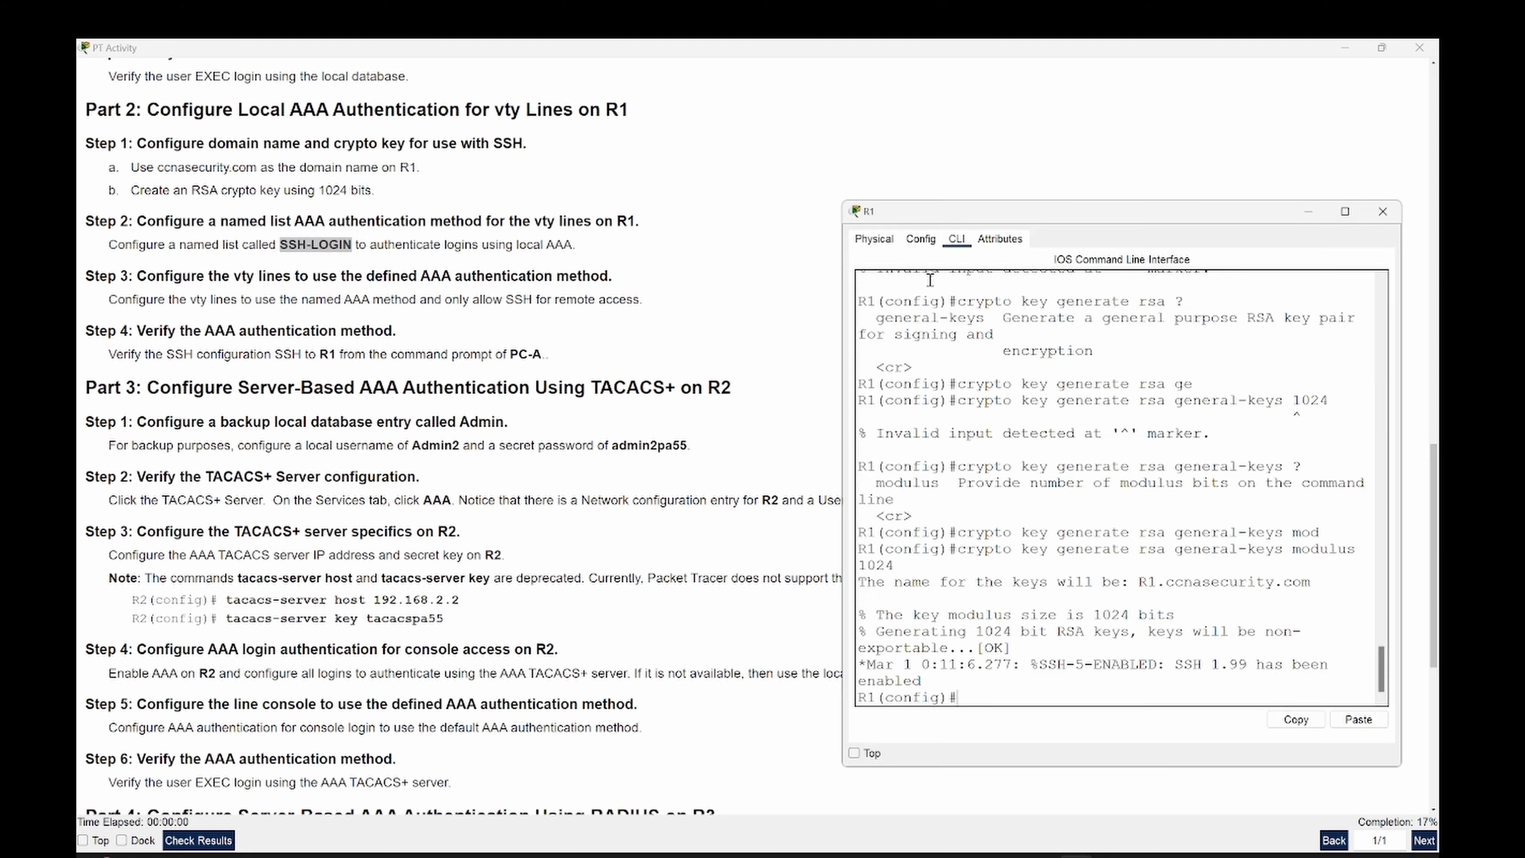
key(alt+Tab)
key(Return)
key(Return)
key(Return)
key(Return)
key(Return)
key(Return)
key(Return)
key(Return)
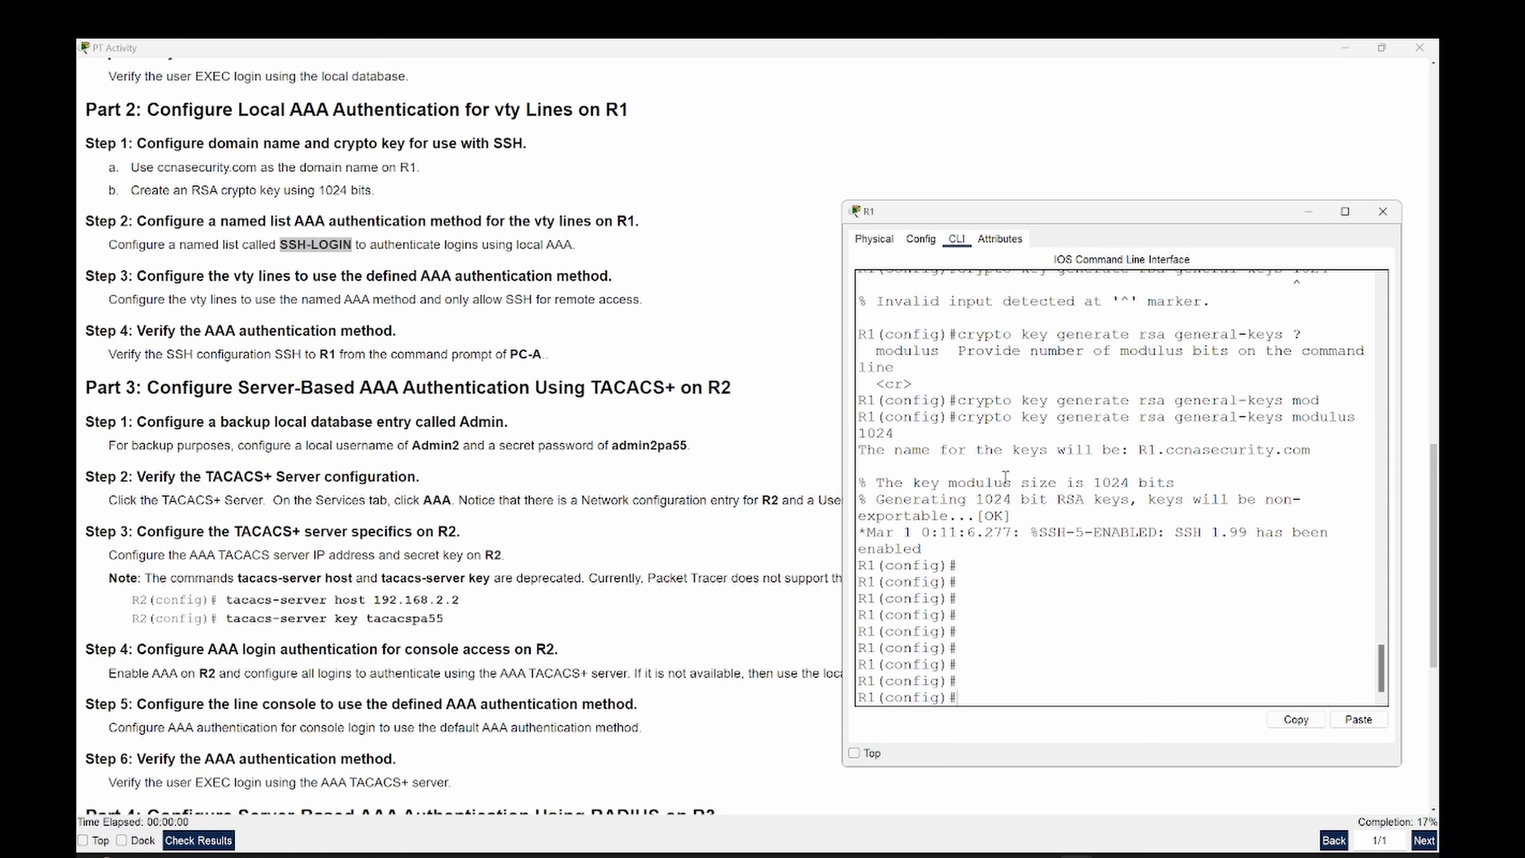
- Enter 'aaa authentication login SSH-LOGIN local' in R1's global configuration
text(aaa authen)
key(Tab)
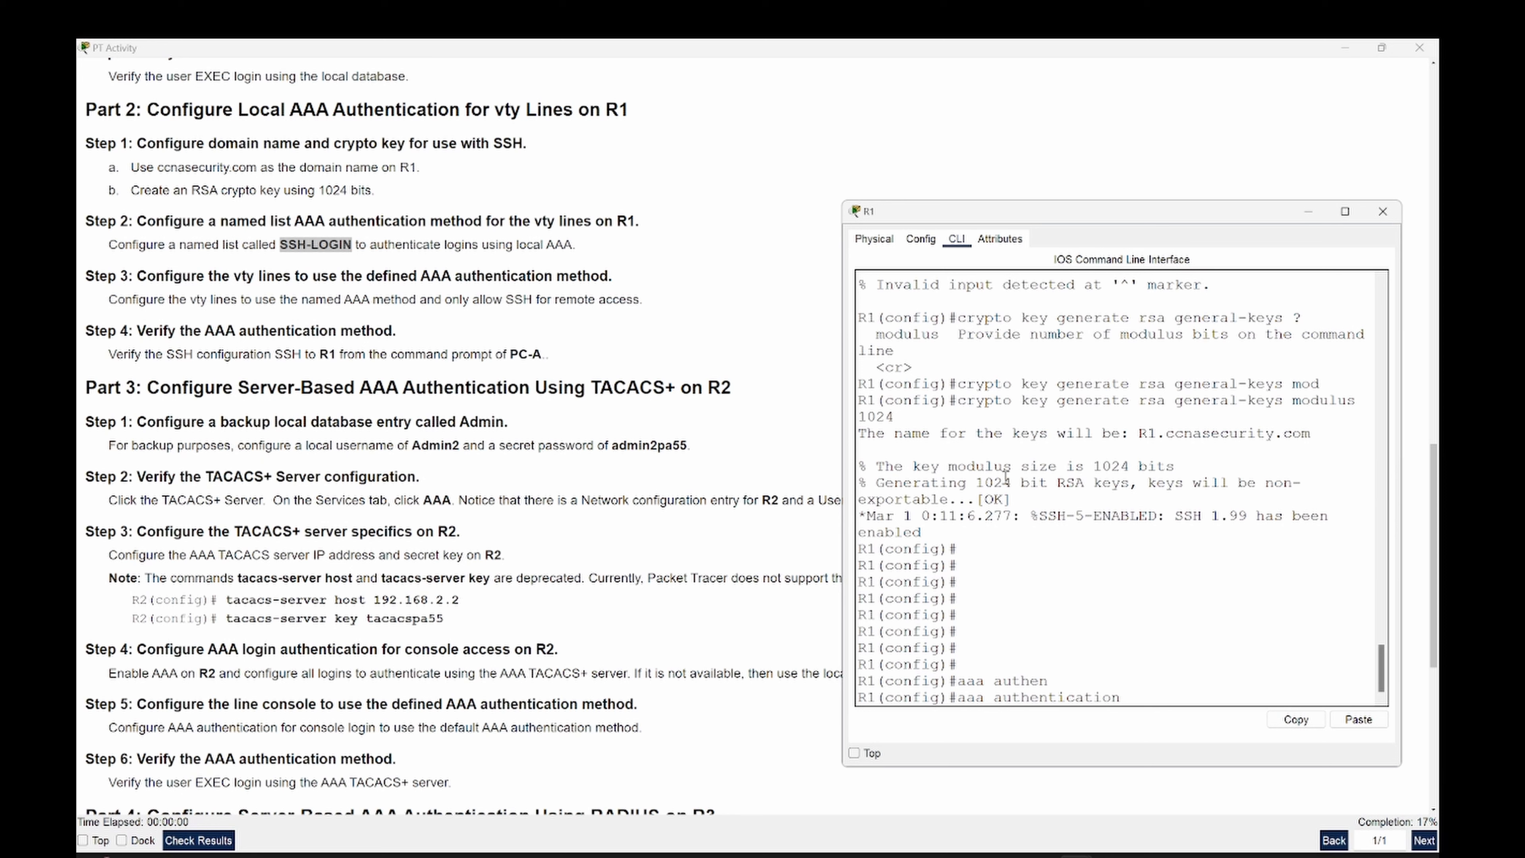
text(lo)
key(Tab)
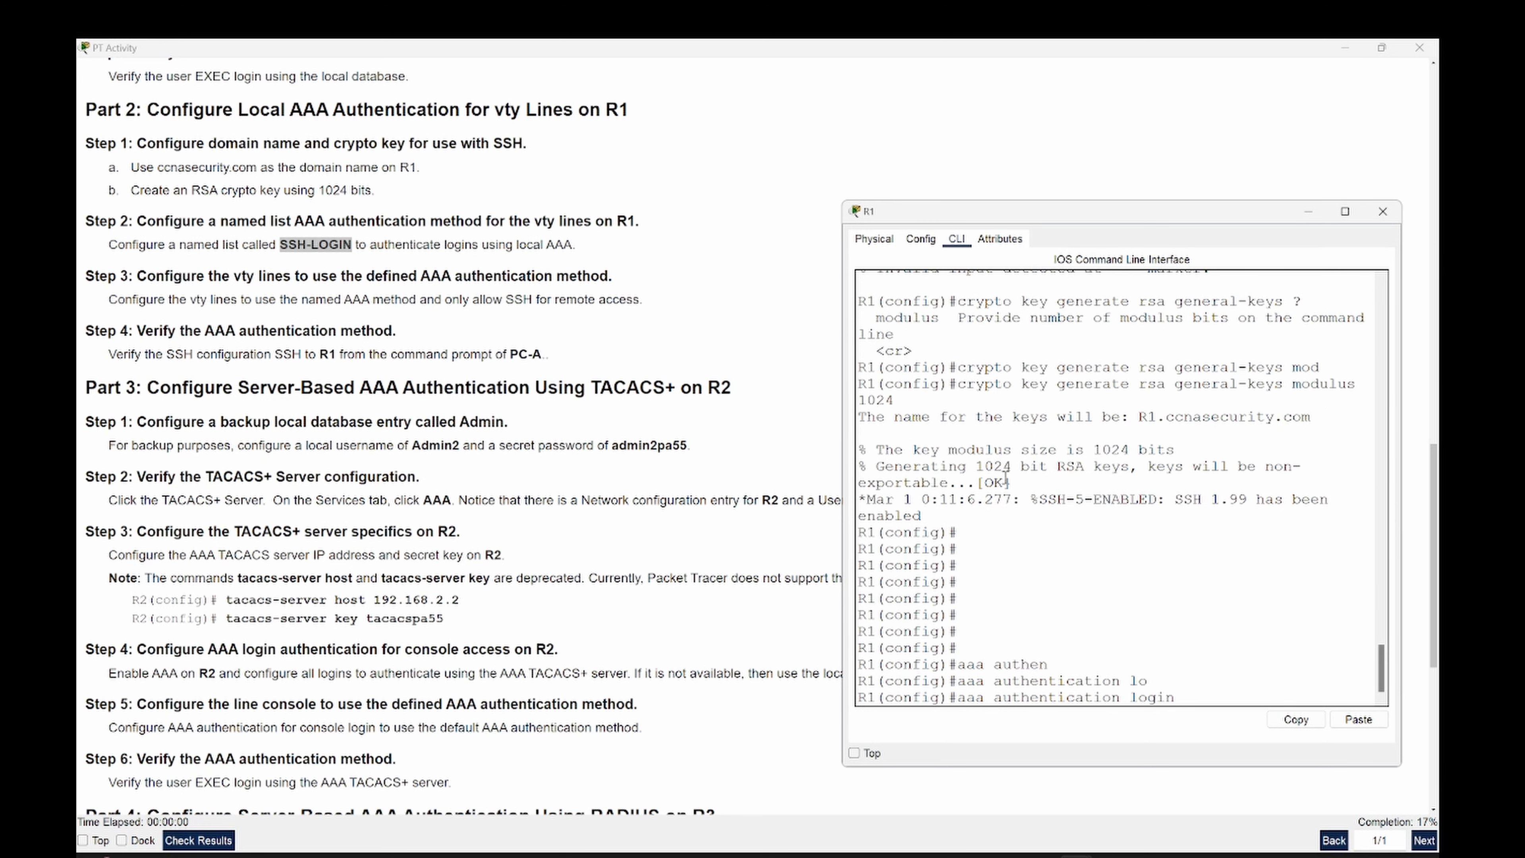
right_click(1005, 478)
click(1027, 499)
text(local)
key(Return)
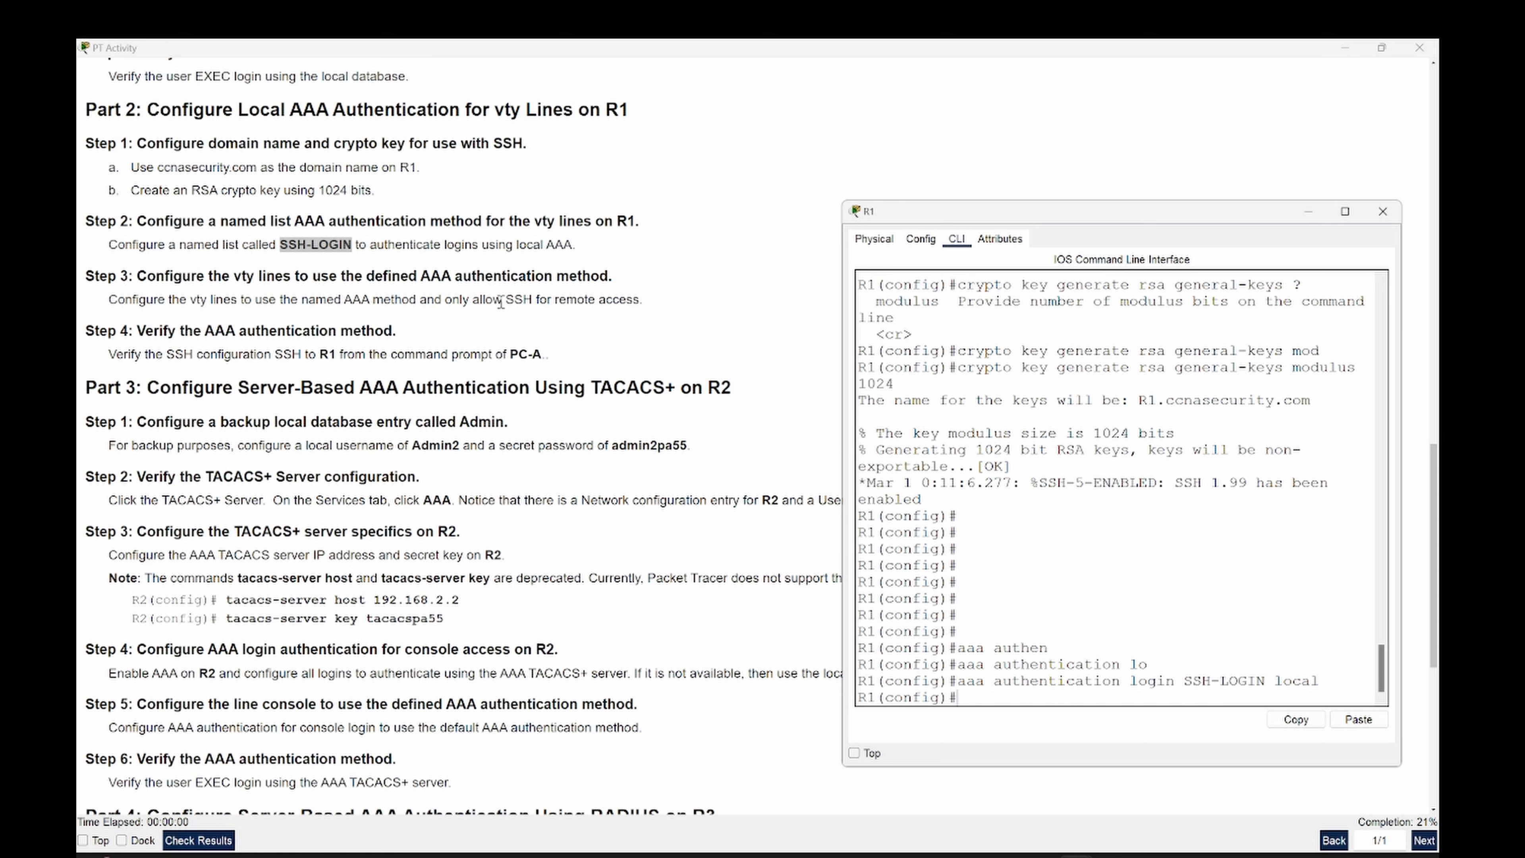
- Configure 'line vty 0 4' with 'login authentication SSH-LOGIN'
click(613, 302)
double_click(618, 300)
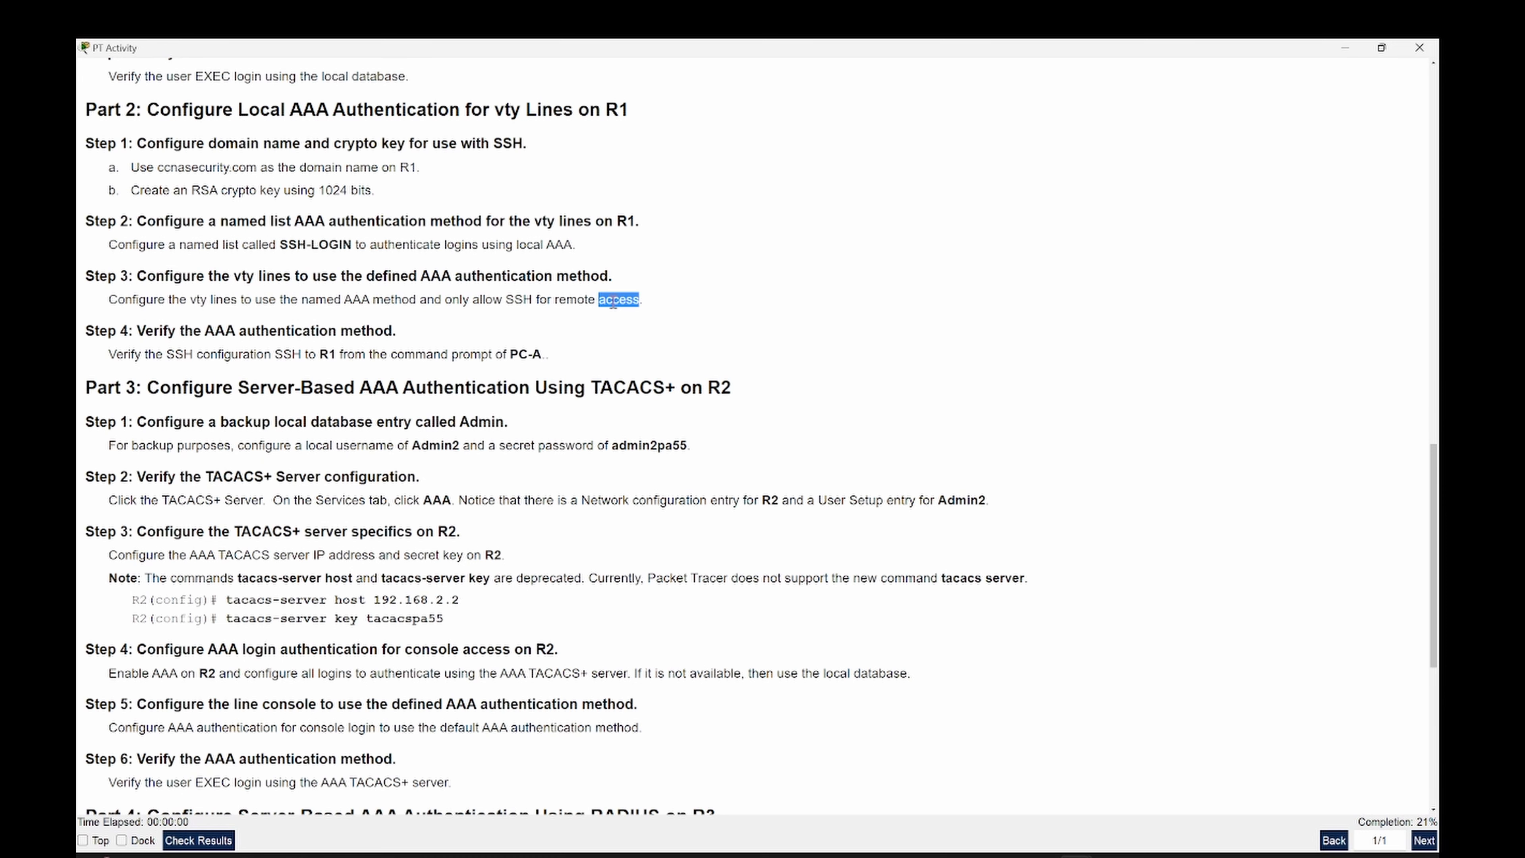
click(1111, 419)
key(Return)
key(Return)
key(Return)
key(Return)
key(Return)
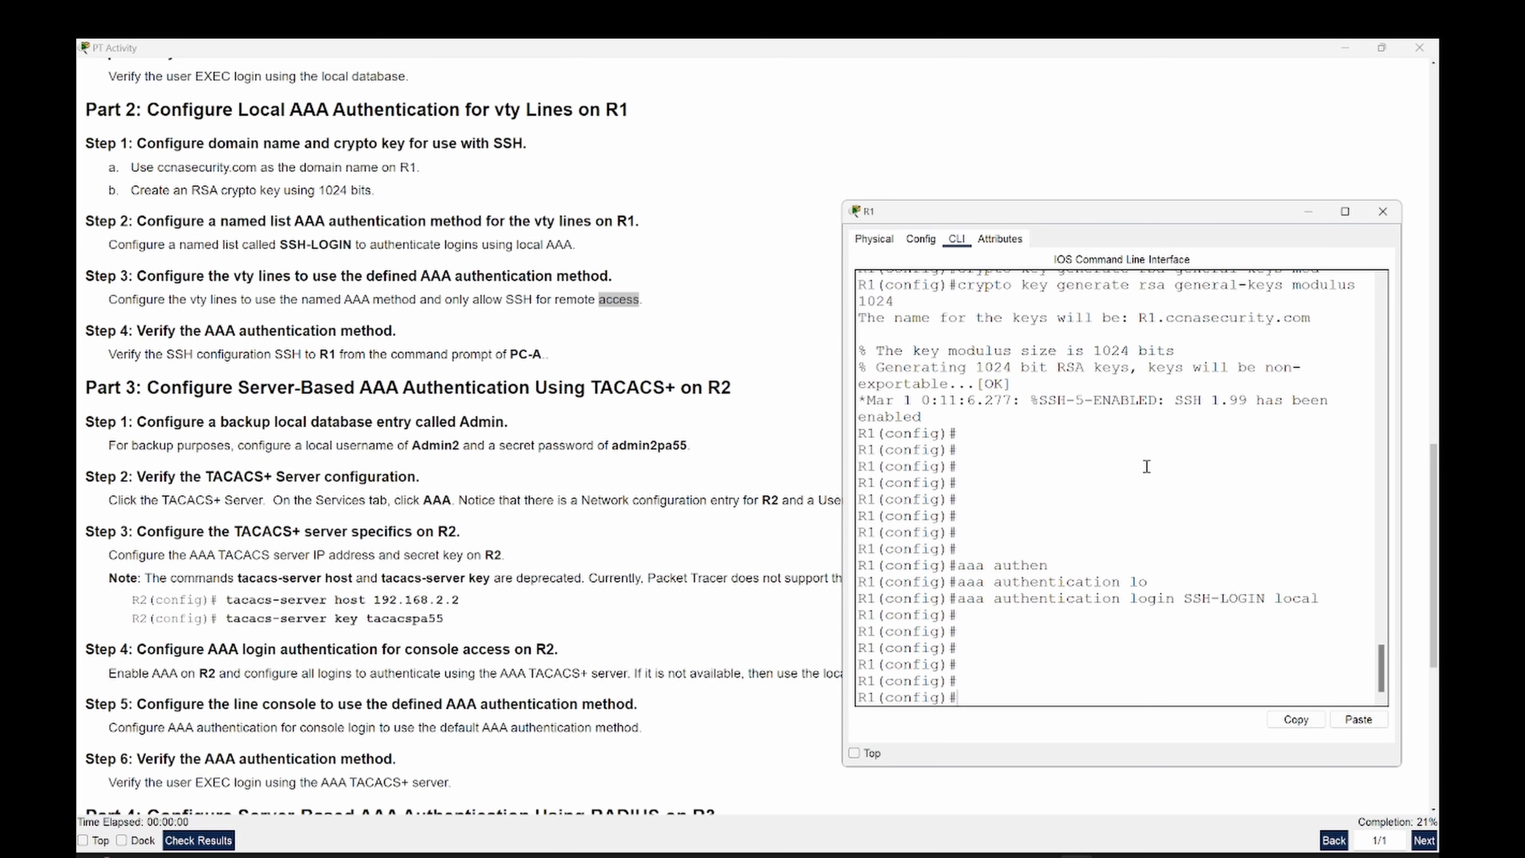
text(line vty 0 4)
key(Return)
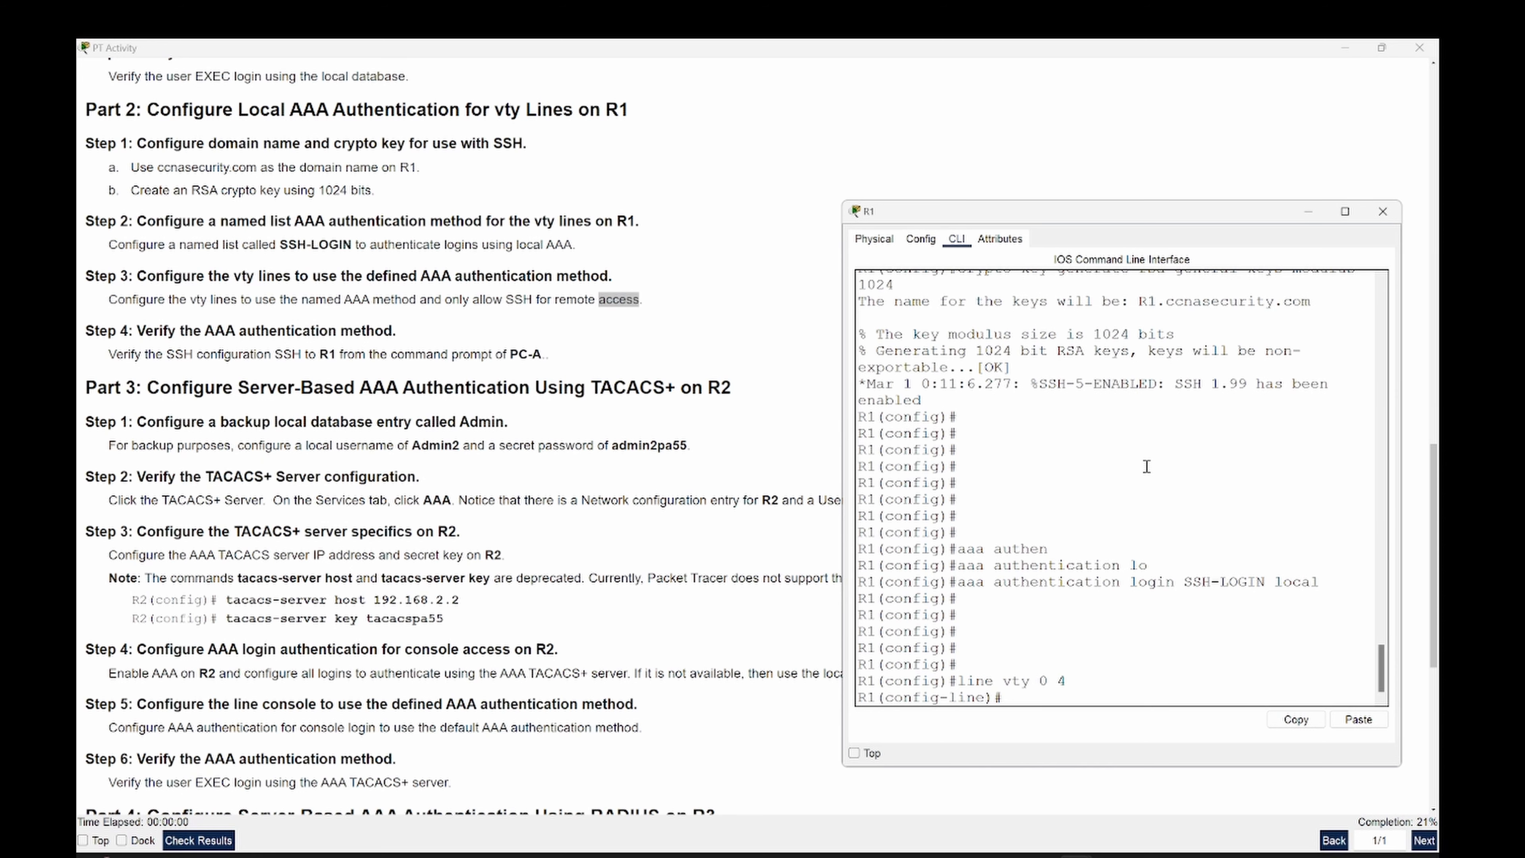
text(login)
key(Tab)
text(auth)
key(Tab)
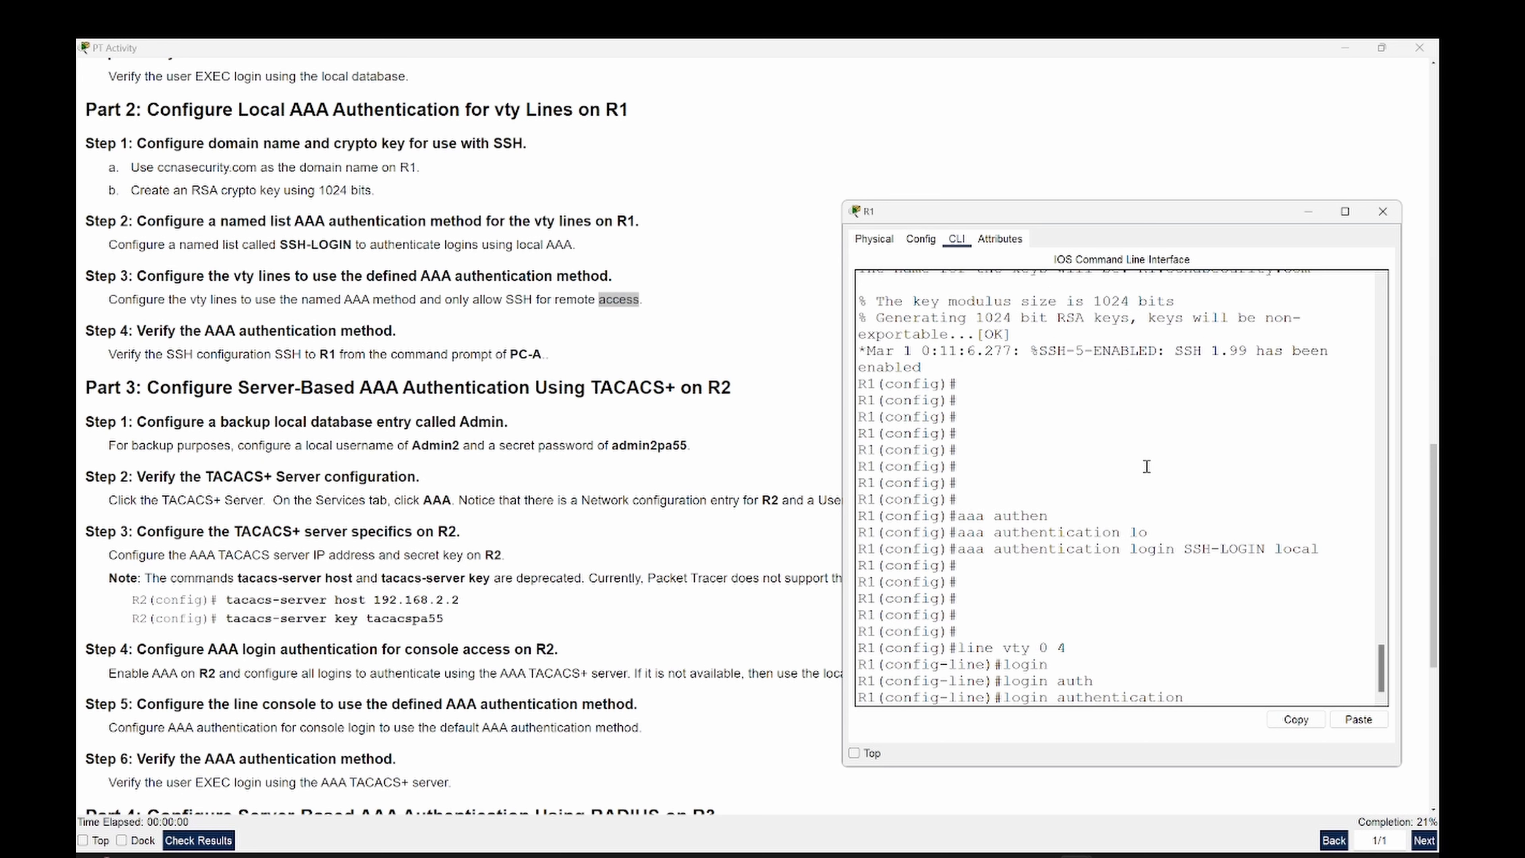
right_click(1146, 466)
click(1158, 491)
key(Return)
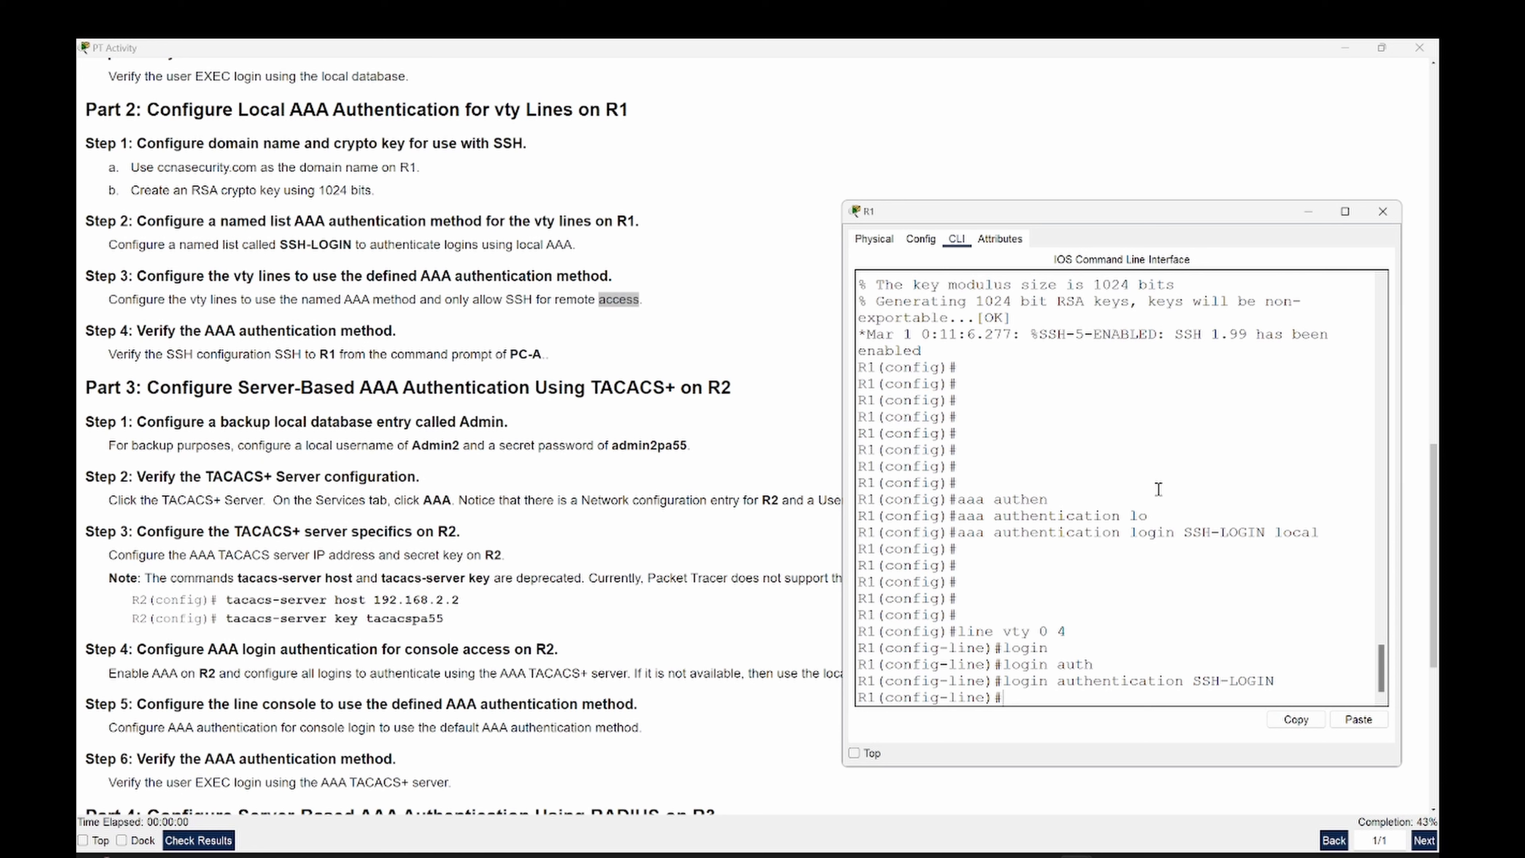
- Restrict the vty lines to 'transport input ssh' and exit to R1(config)#
text(tran)
key(Tab)
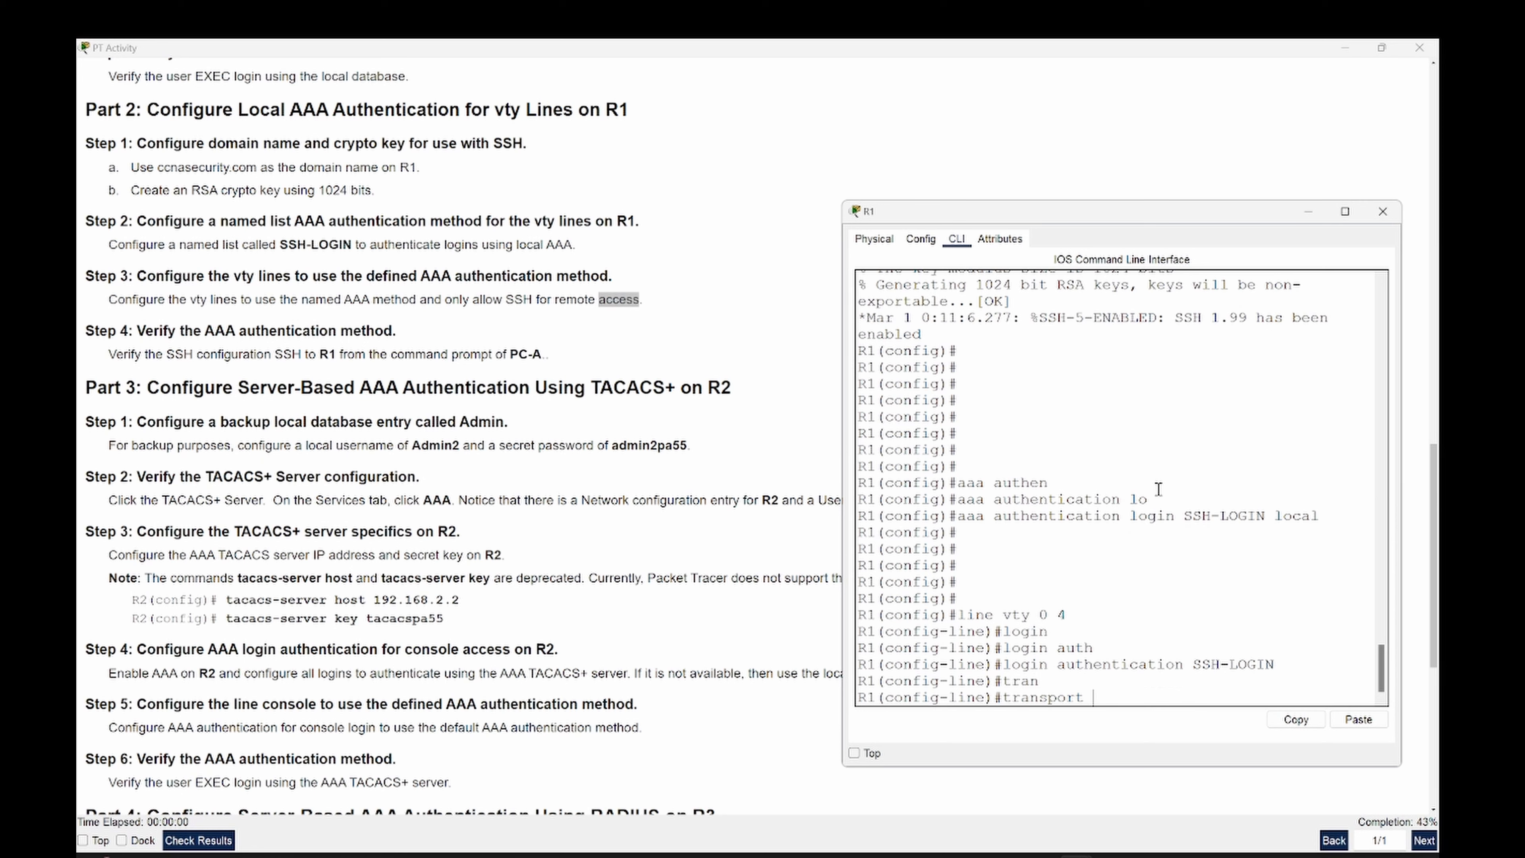
text(in)
key(Tab)
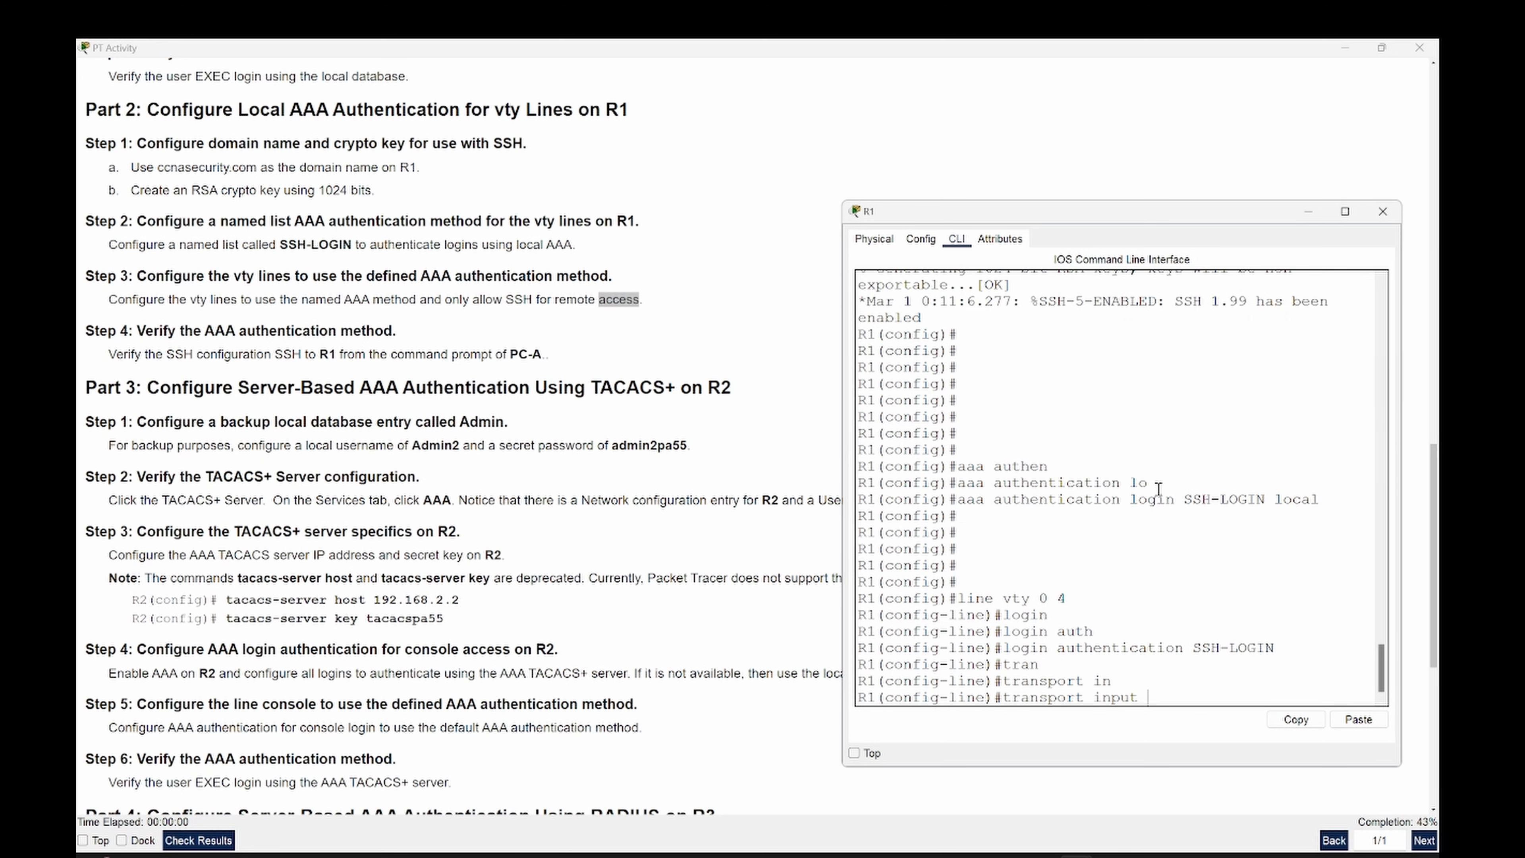
text(ssh)
key(Return)
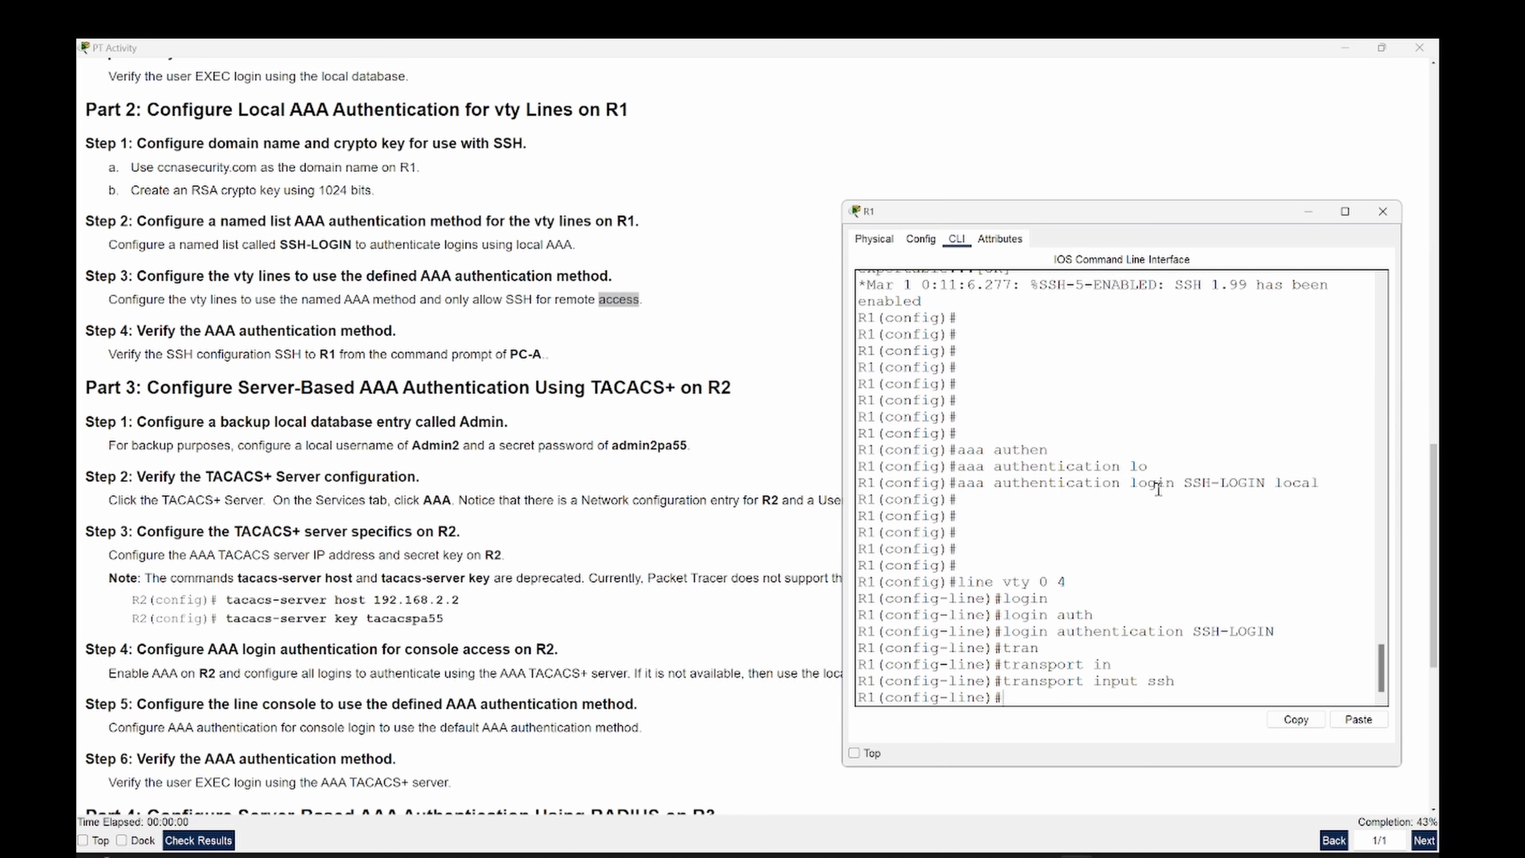
text(exit)
key(Return)
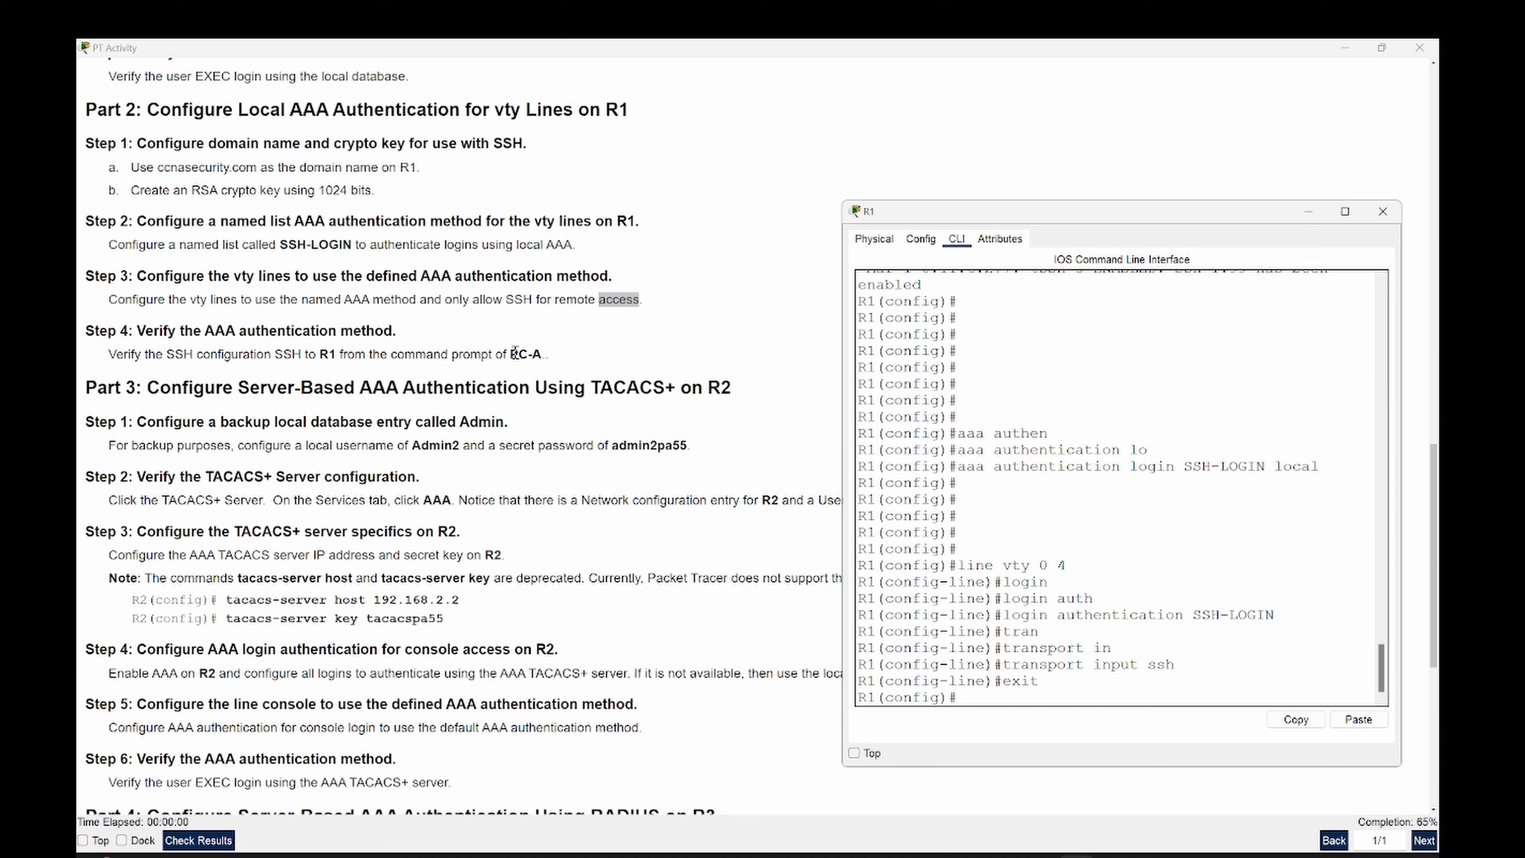
- Close R1's window and open PC-A from the network topology
click(1383, 214)
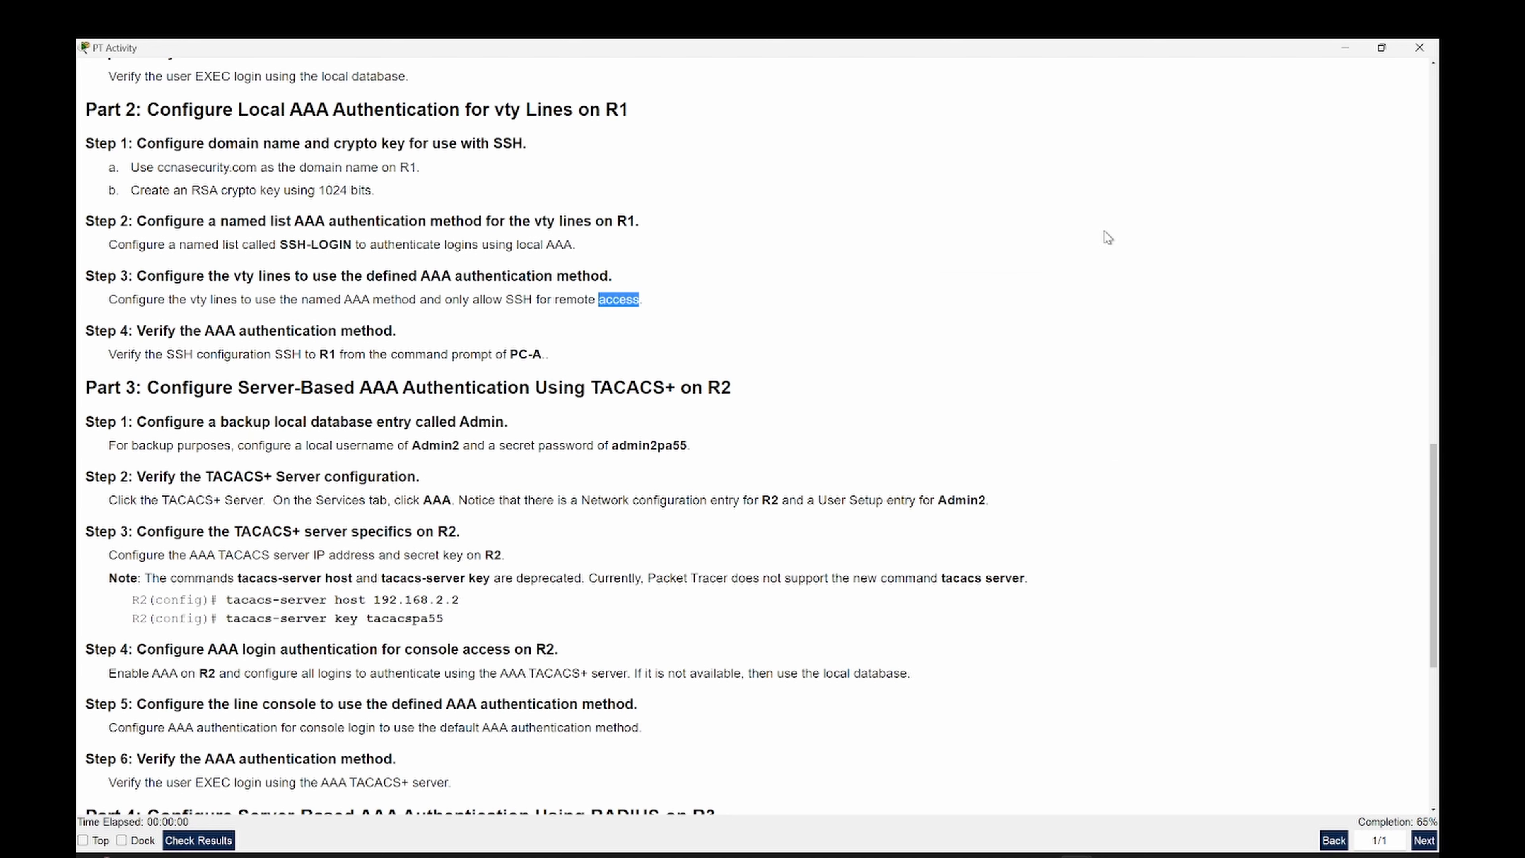
mouse_move(1076, 851)
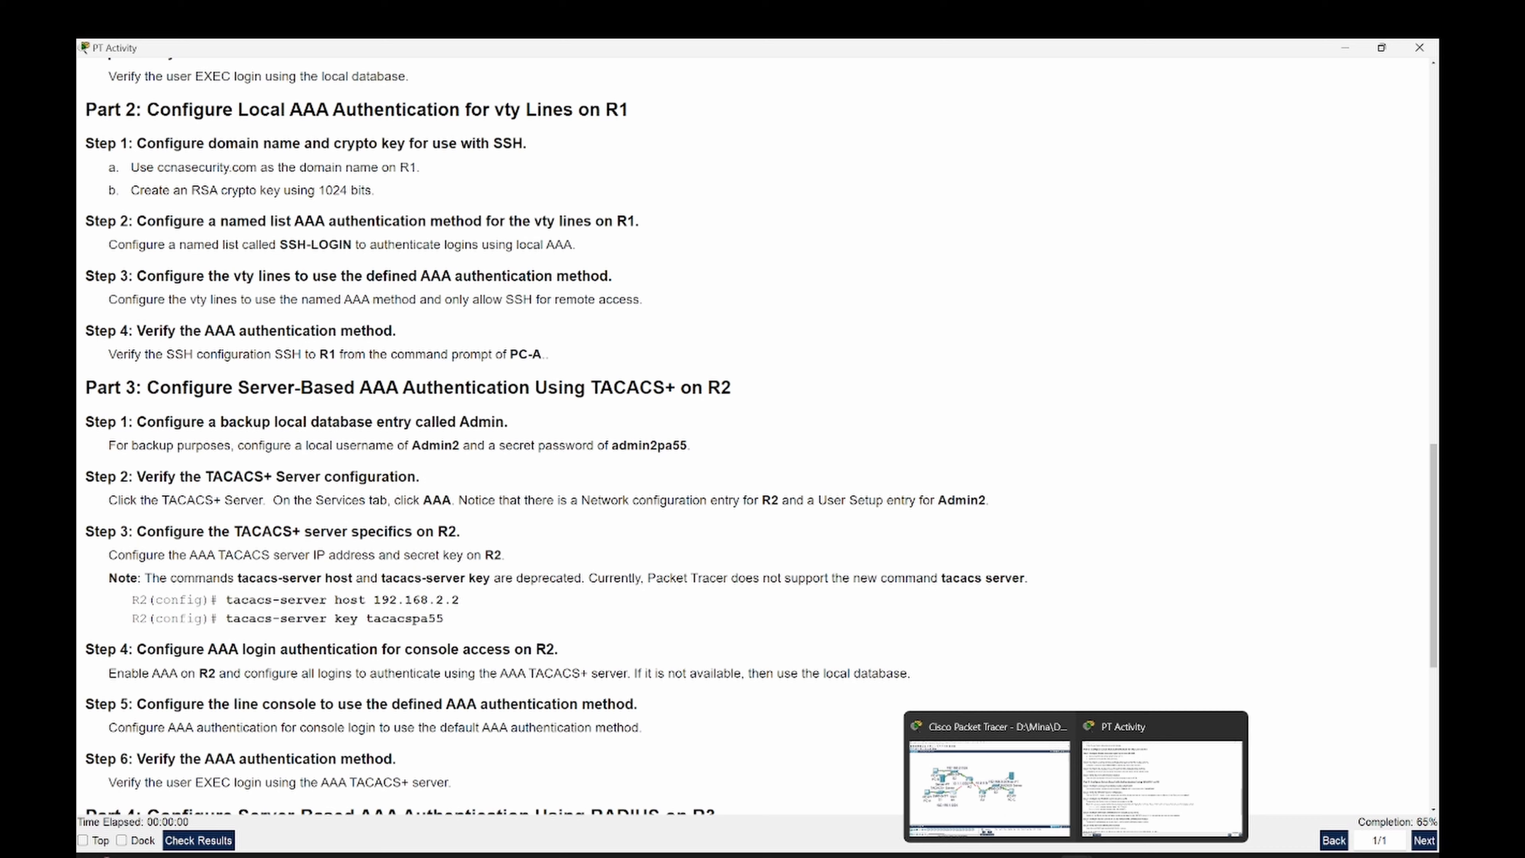
click(1020, 808)
click(228, 480)
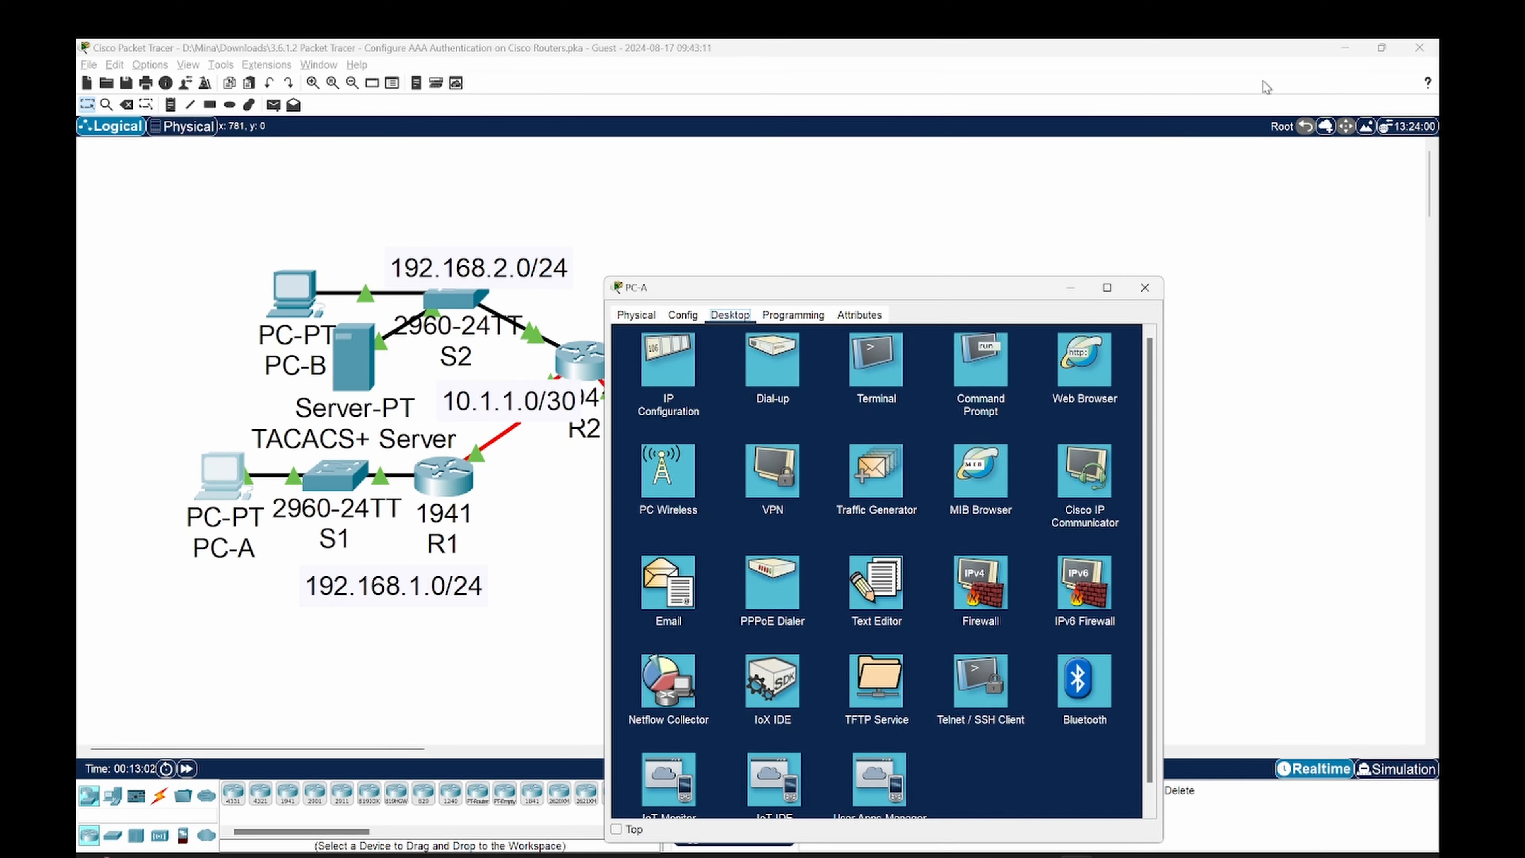
- Launch PC-A's Telnet / SSH Client and select its Host Name field
click(1090, 831)
scroll(979, 657, down, 2)
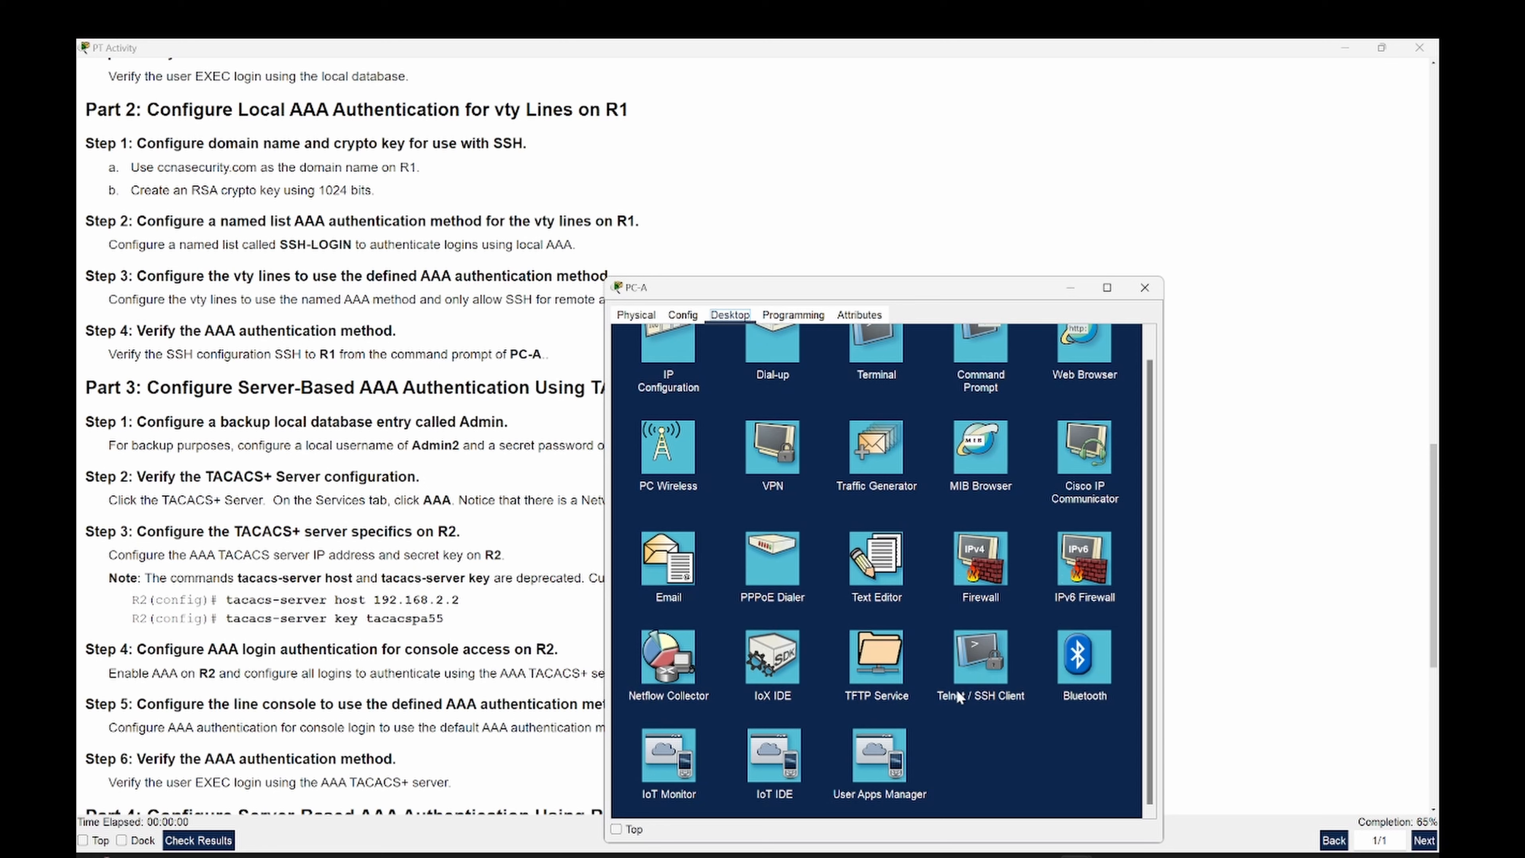
click(973, 656)
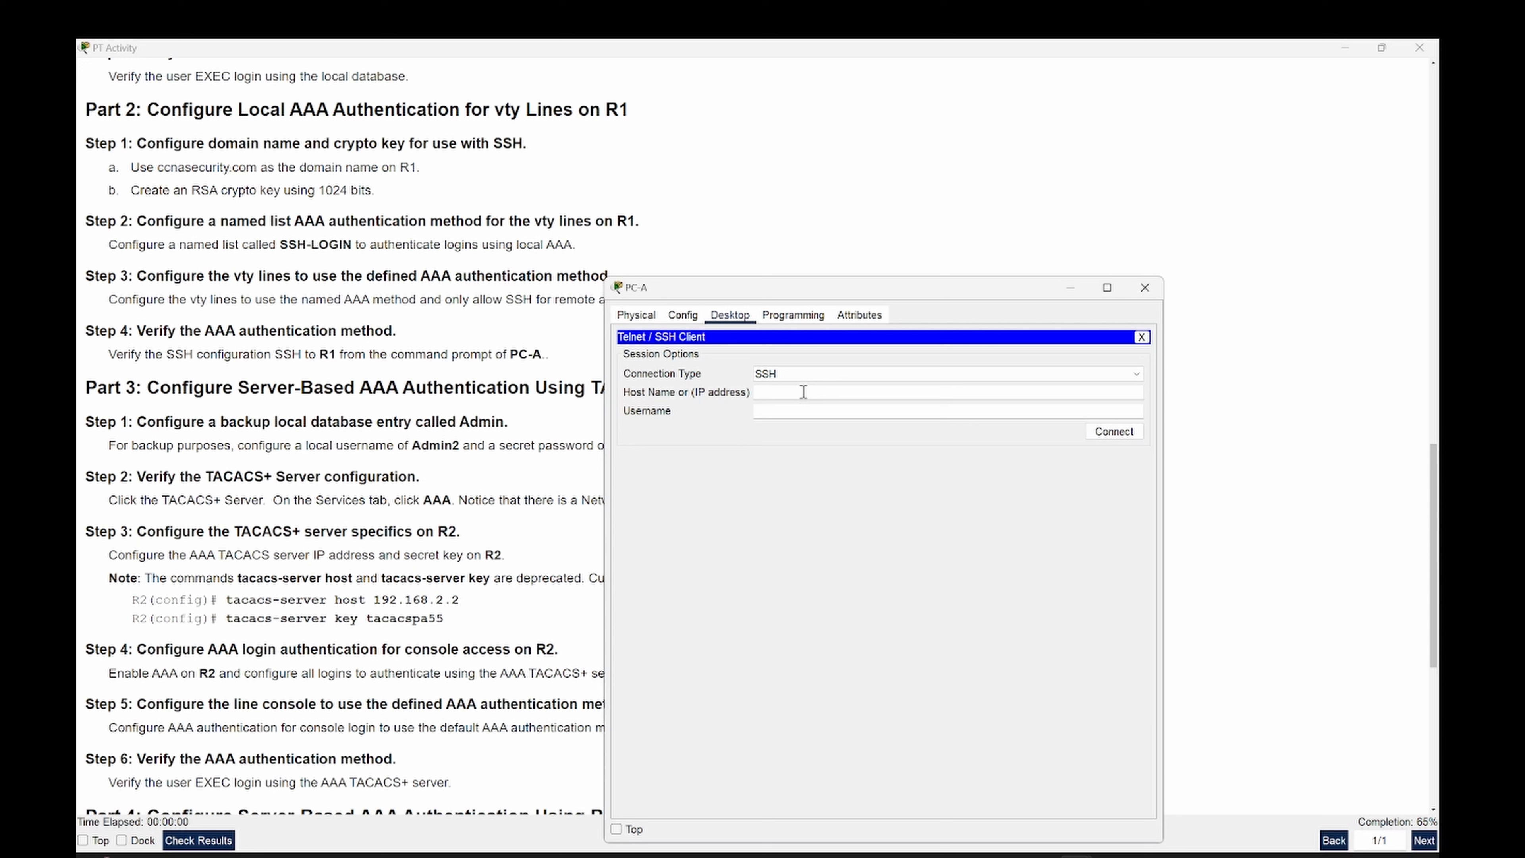
click(881, 393)
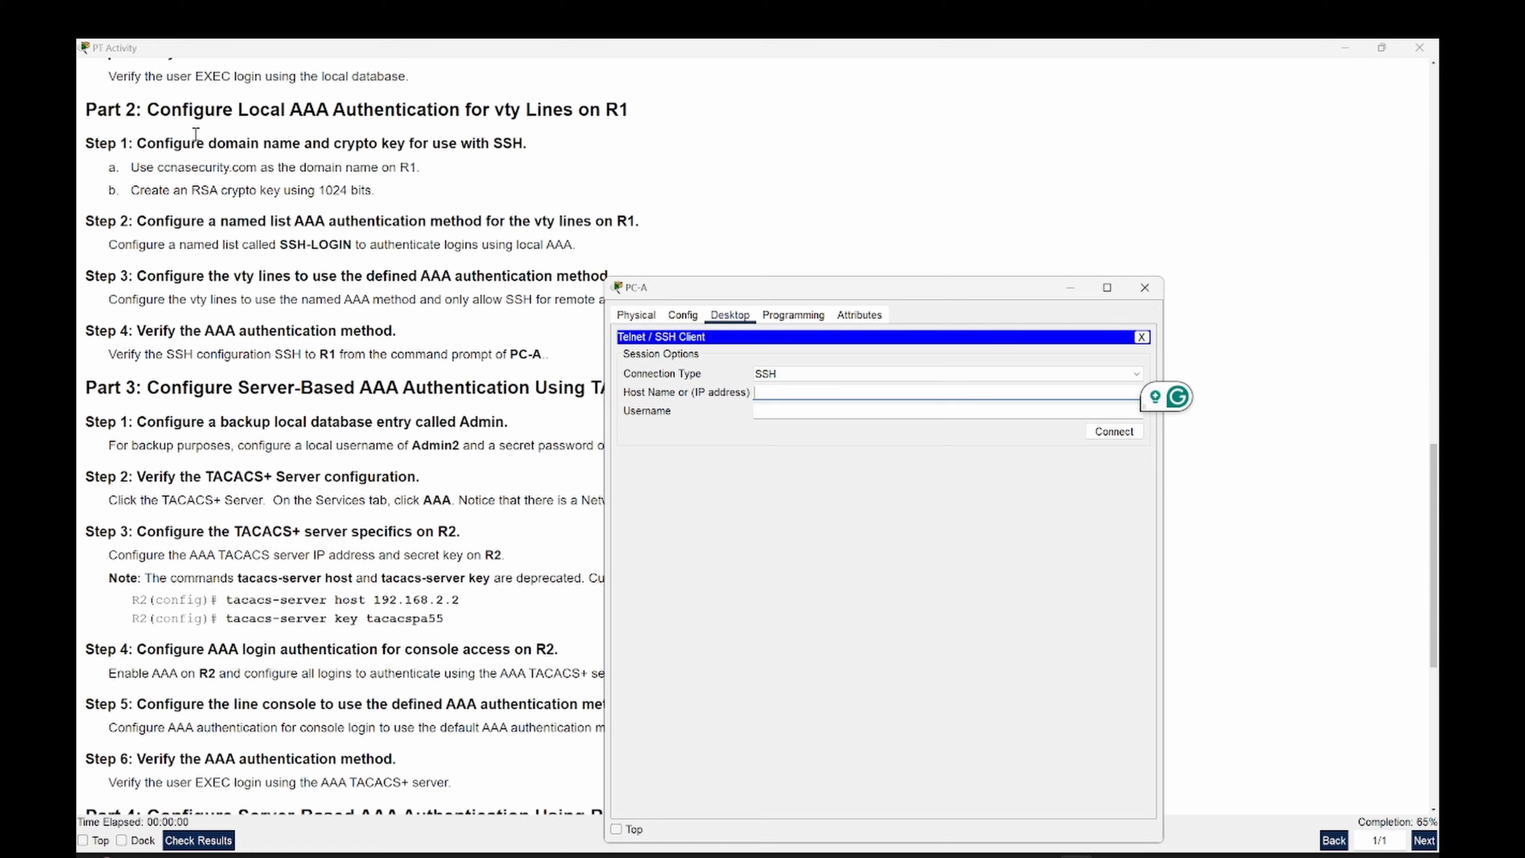
- Bring the PT Activity instructions forward and review them from the Addressing Table to Part 1
scroll(196, 134, up, 1)
scroll(200, 132, up, 7)
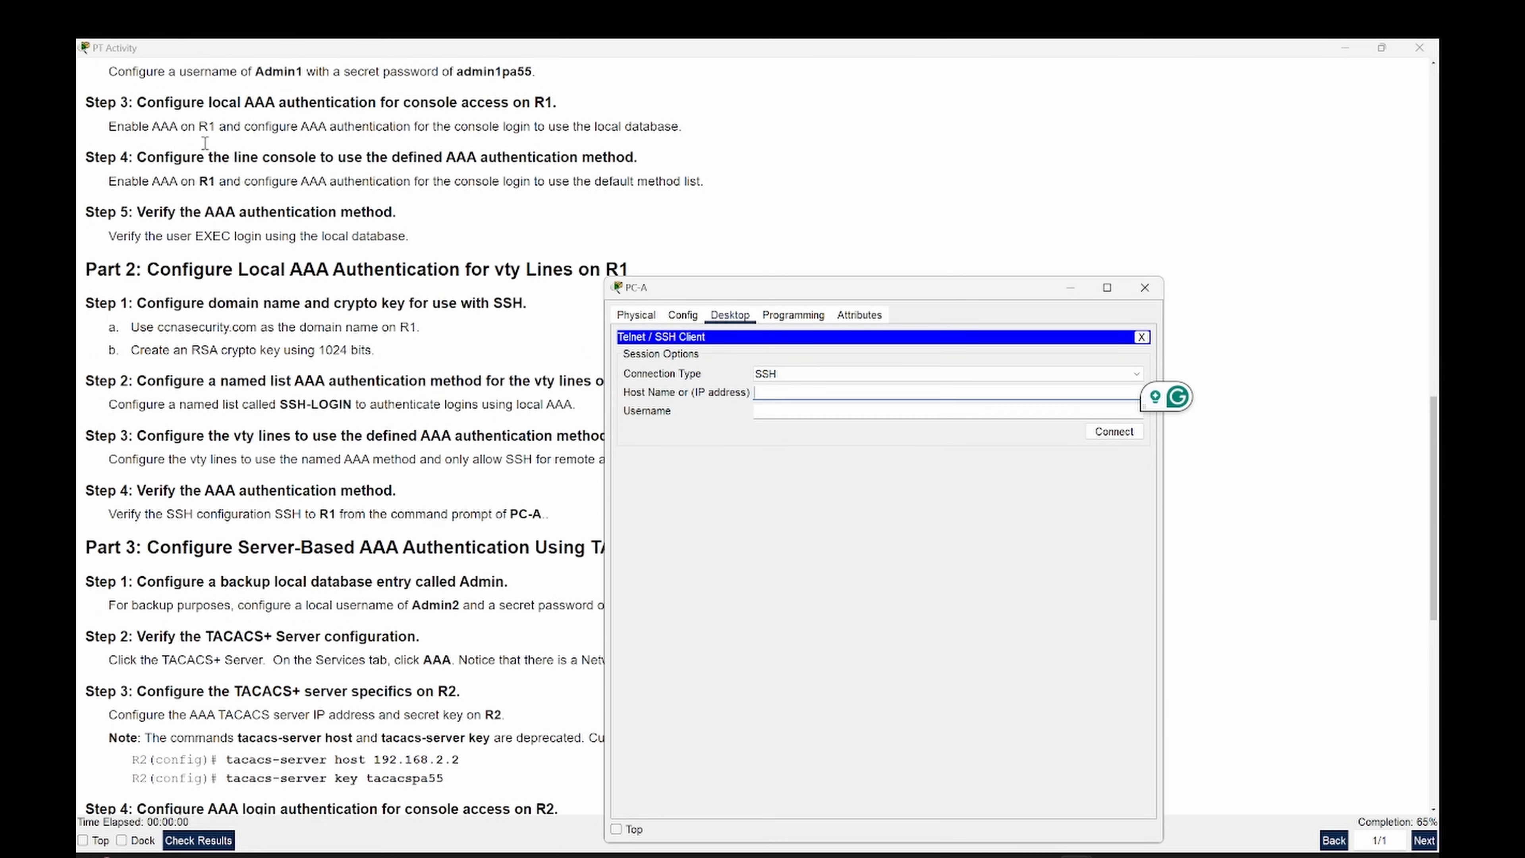
scroll(207, 153, up, 1)
scroll(213, 189, down, 5)
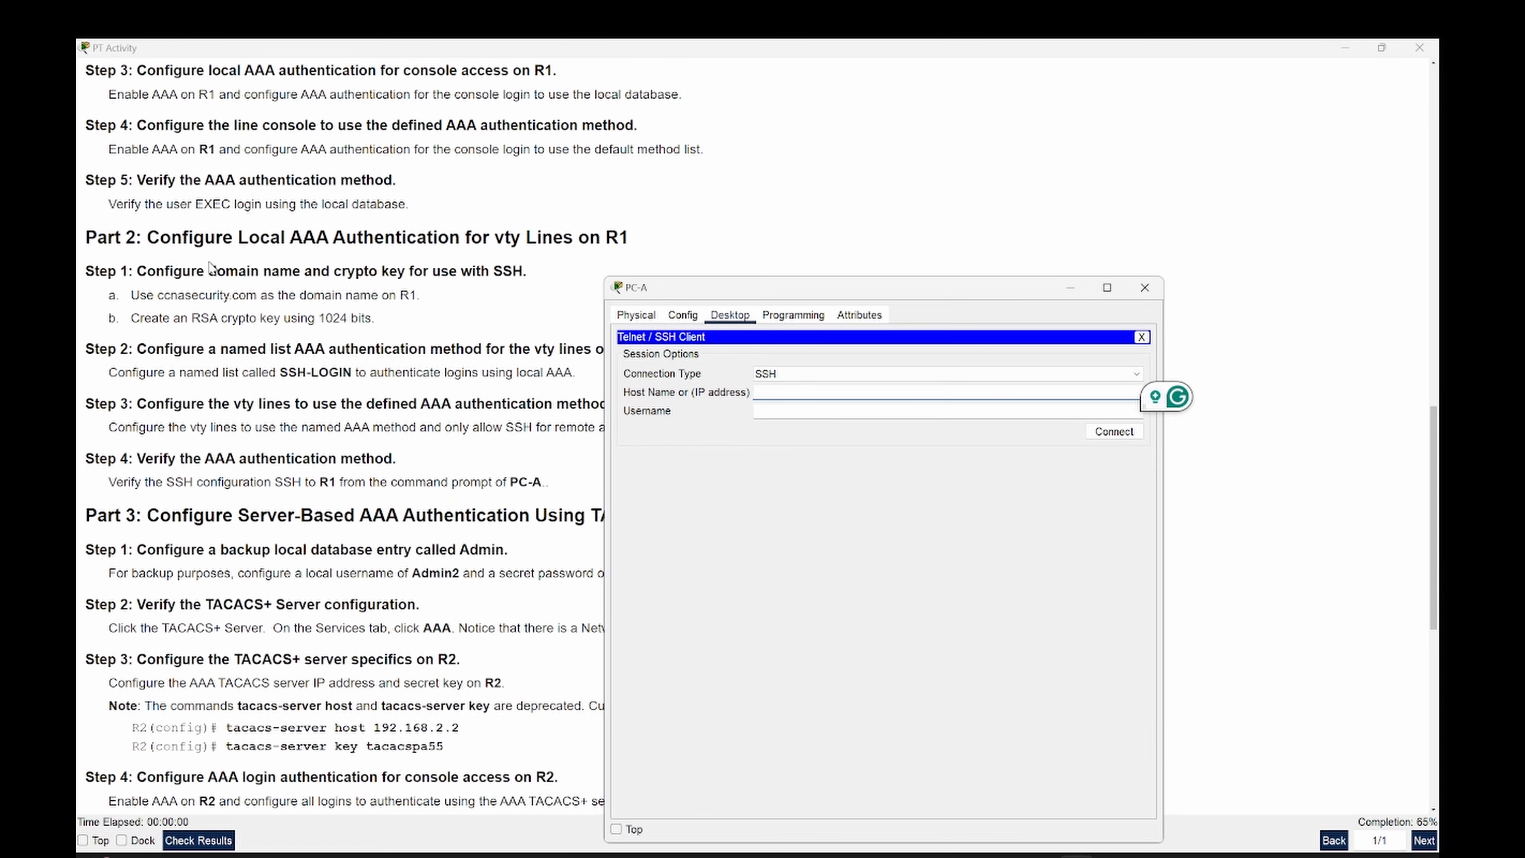
scroll(216, 268, down, 2)
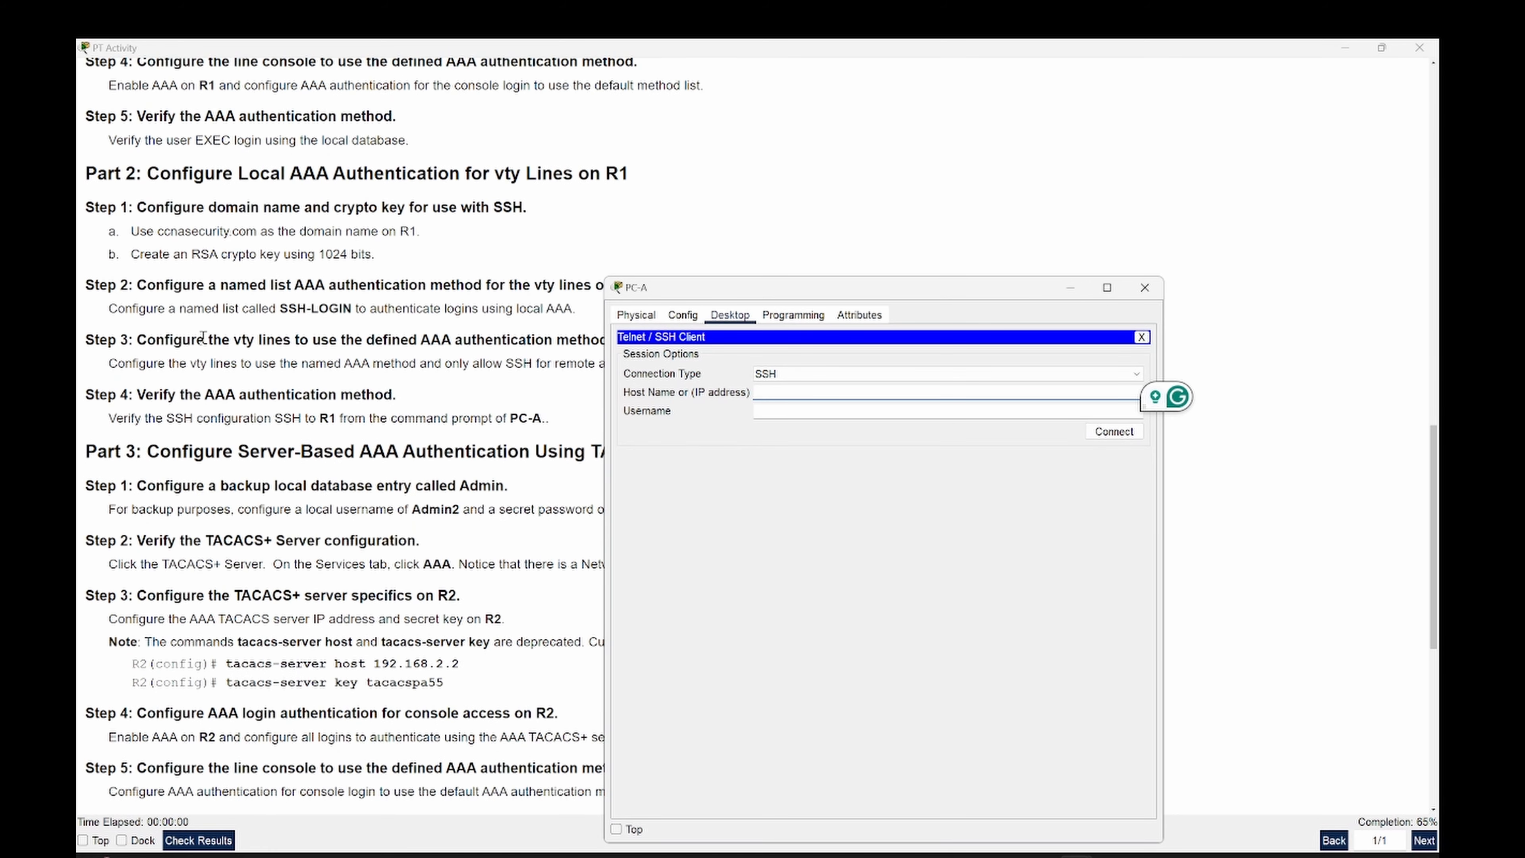
double_click(123, 419)
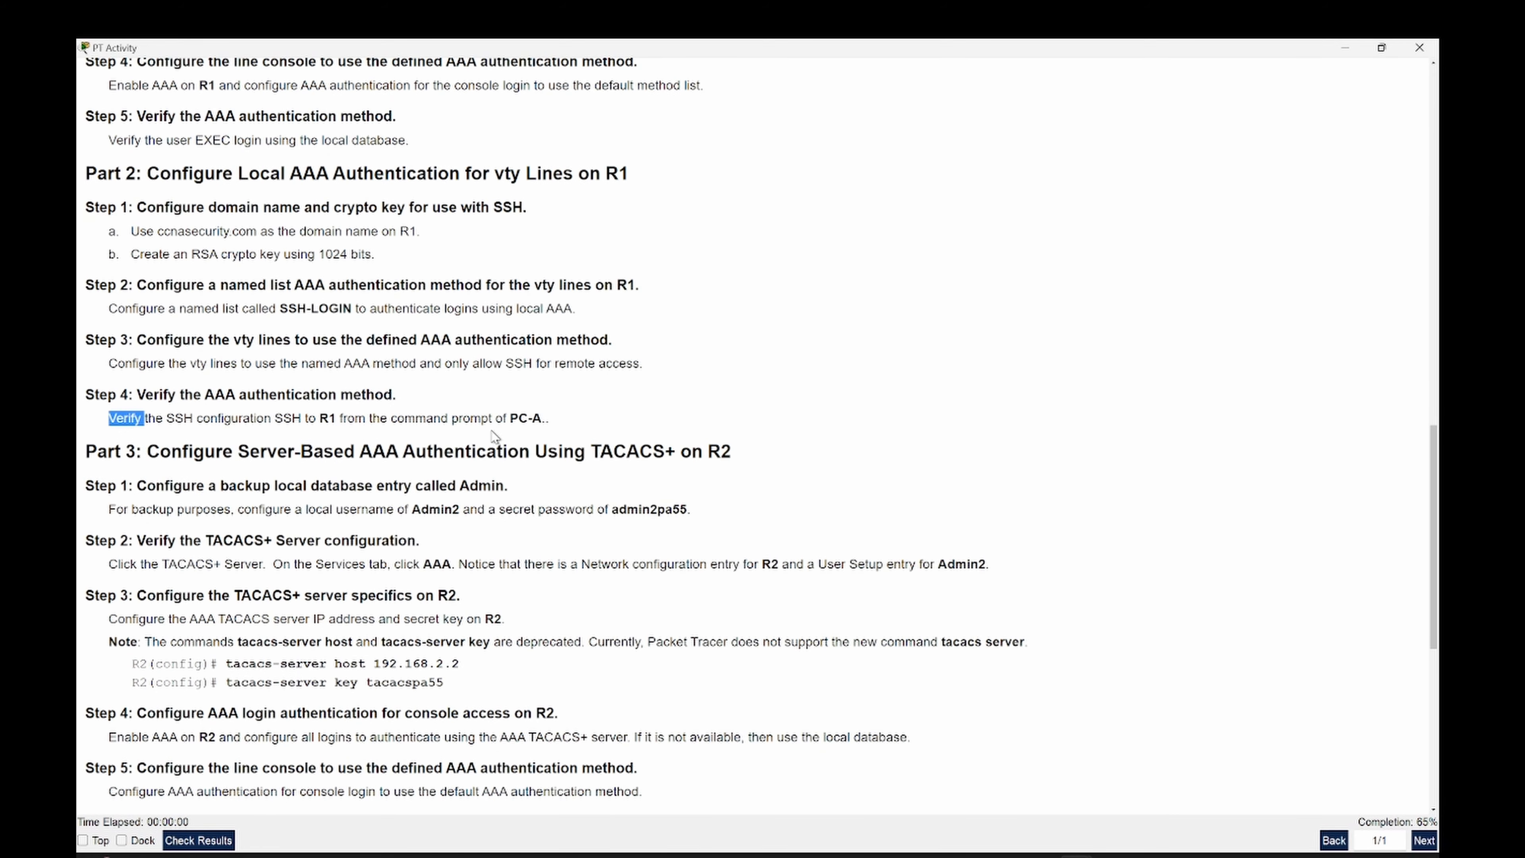
scroll(711, 415, up, 10)
scroll(710, 415, up, 20)
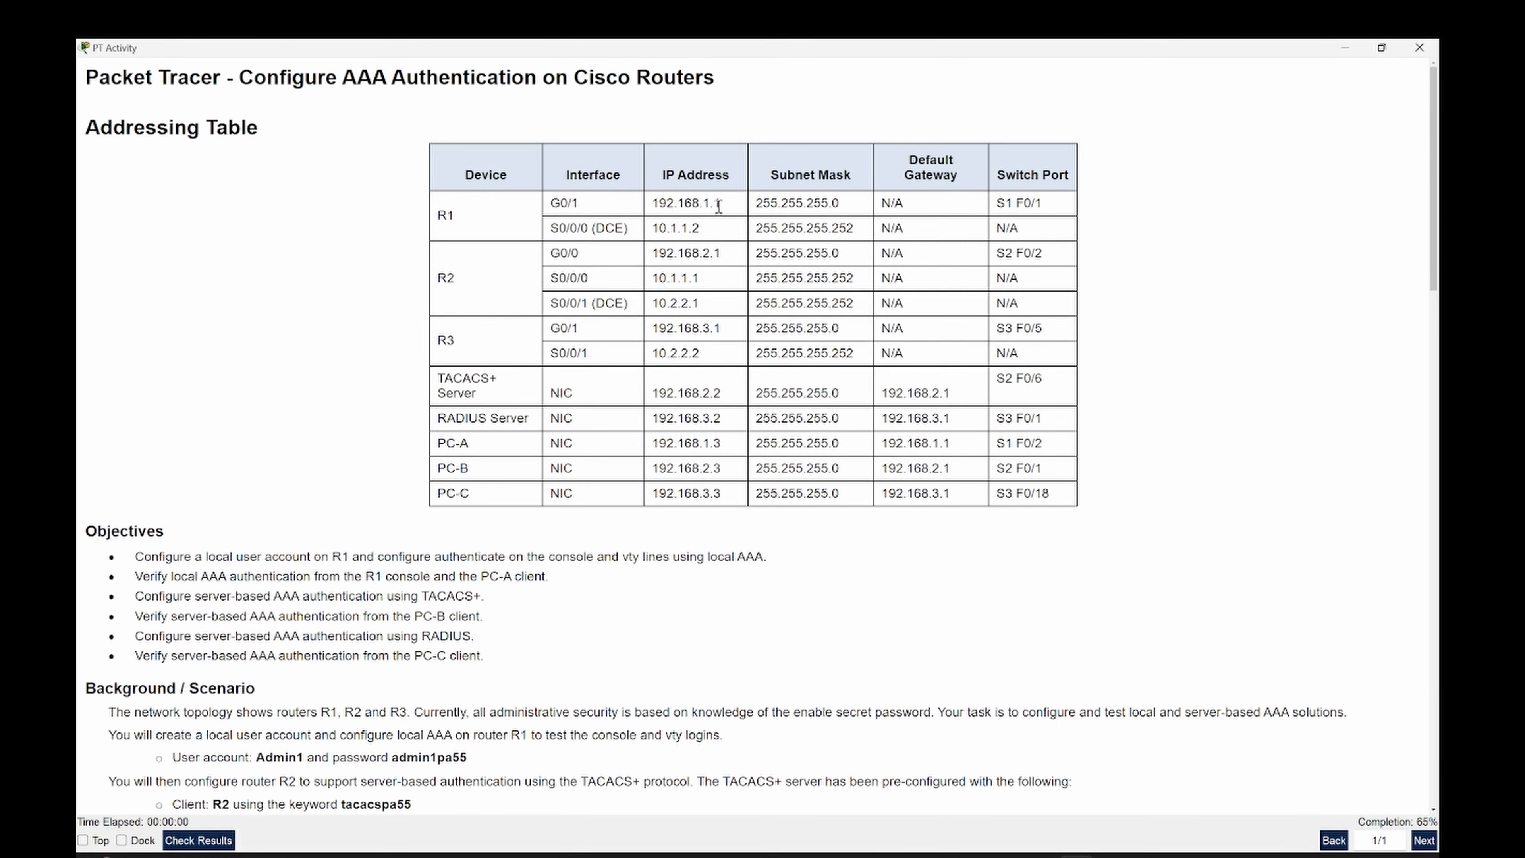
scroll(677, 313, down, 20)
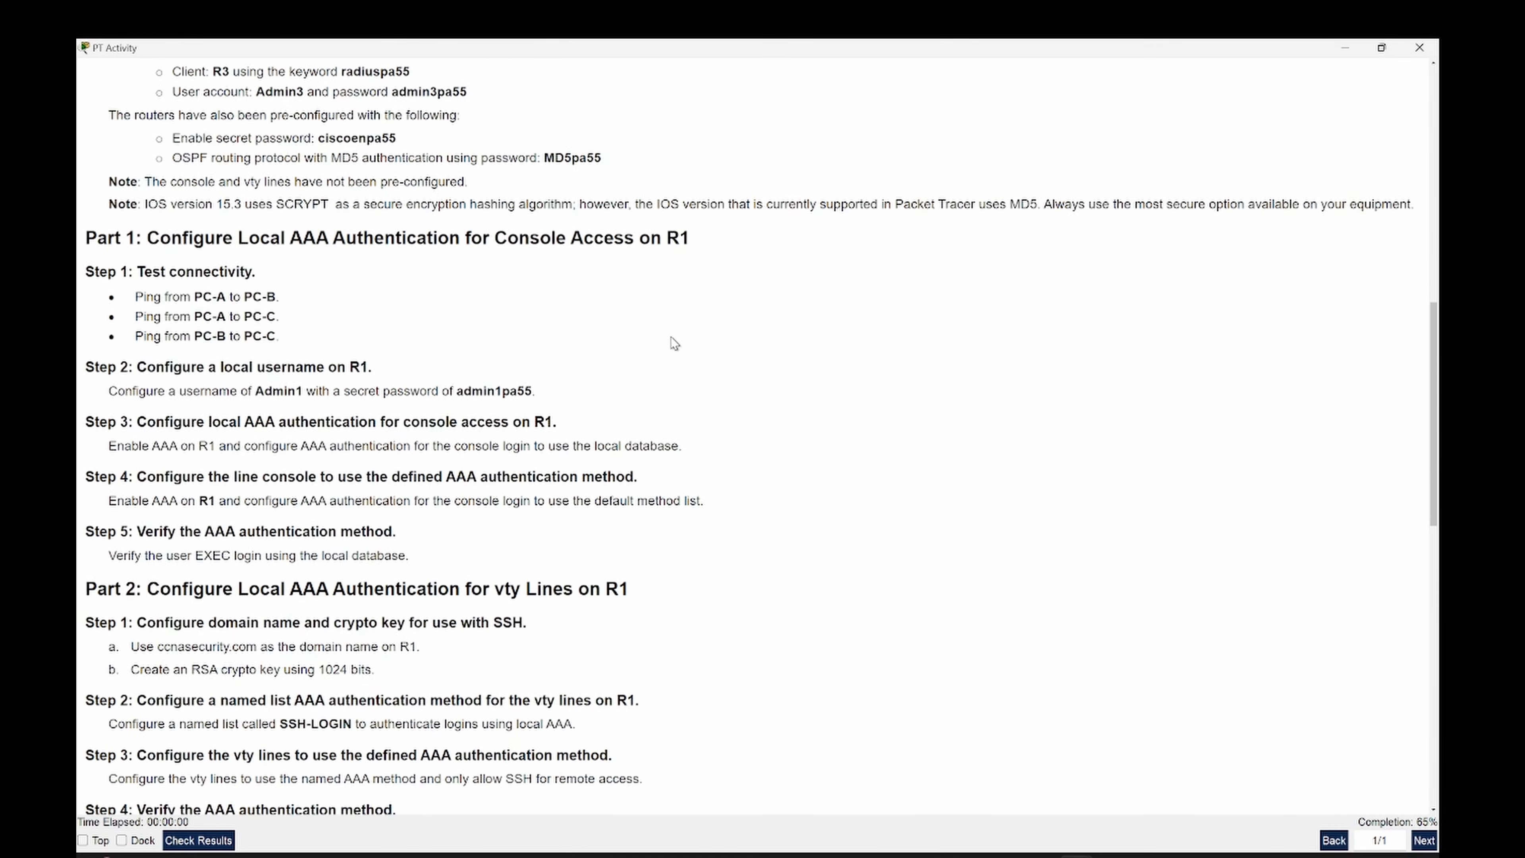